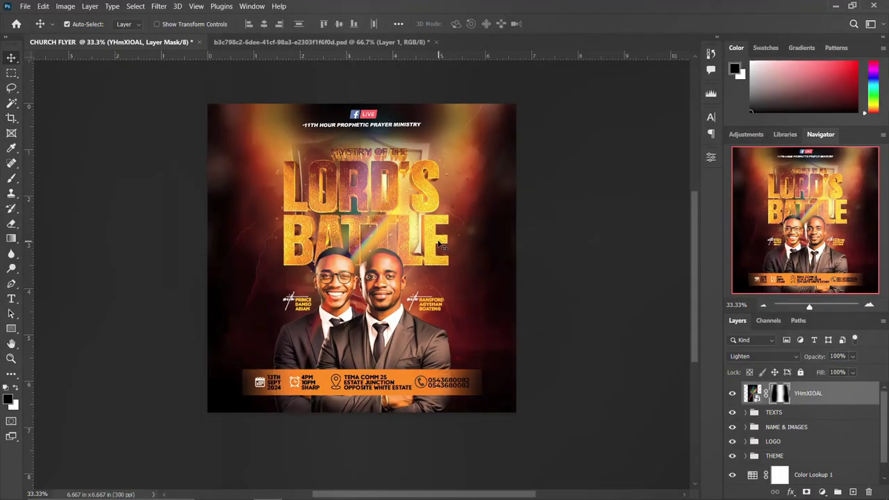
Review the existing flyer, toggling the THEME group's visibility and briefly bringing up the file browser.
scroll(443, 245, up, 3)
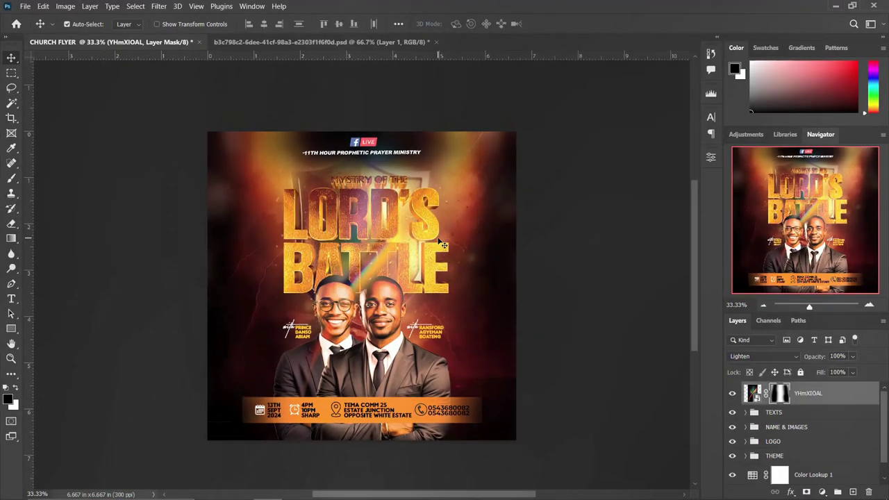
scroll(443, 245, down, 1)
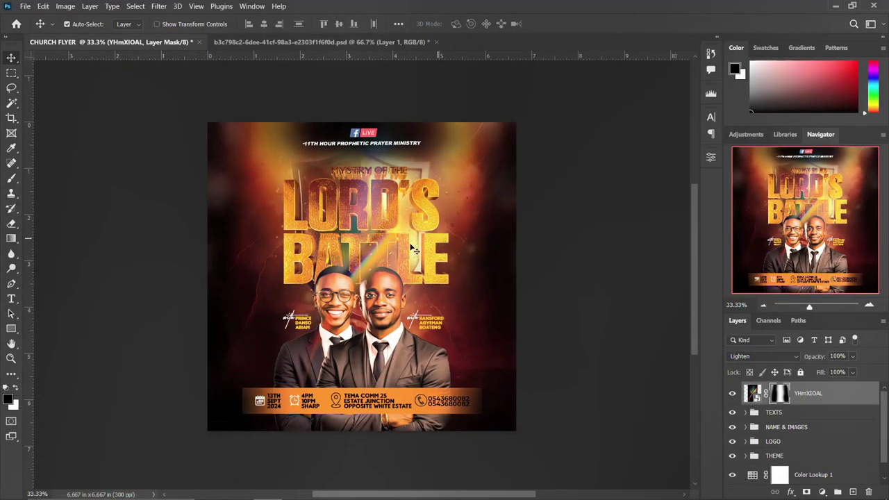
scroll(300, 229, up, 2)
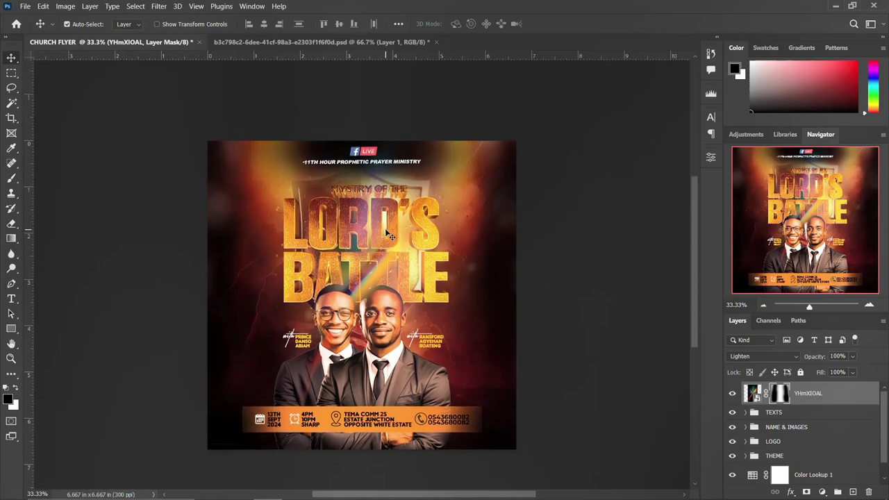
scroll(390, 236, up, 2)
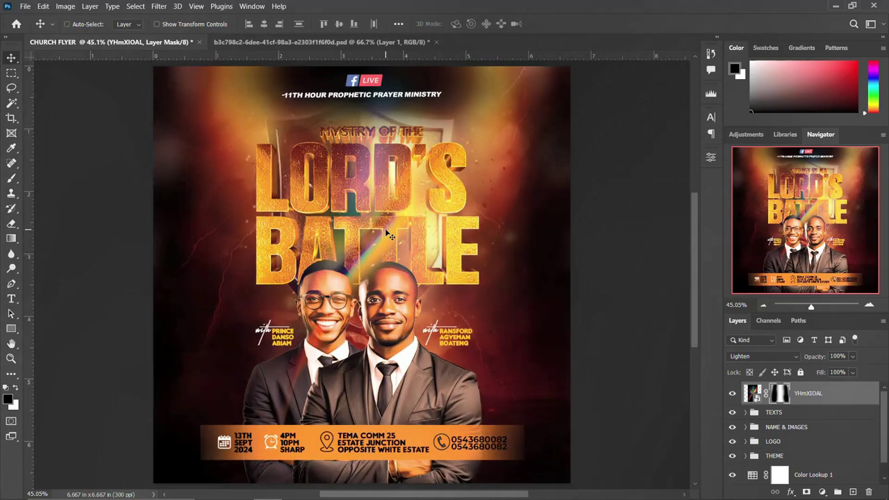
scroll(390, 236, down, 2)
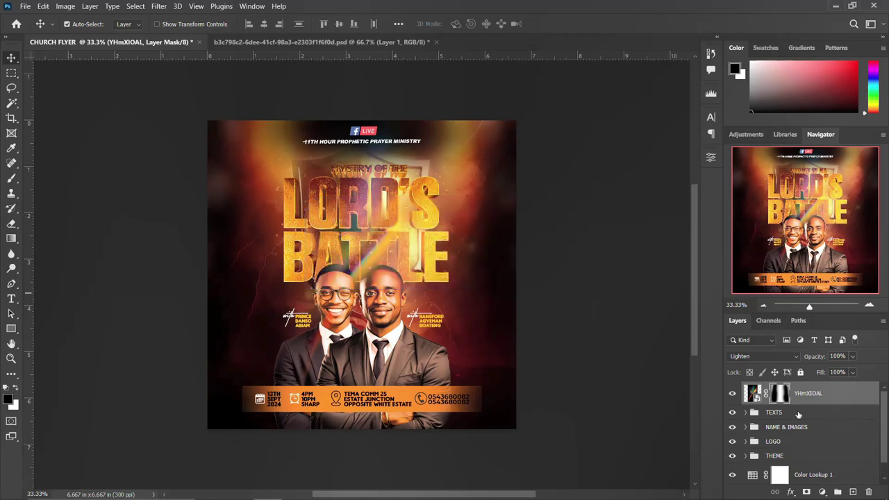
scroll(744, 442, down, 1)
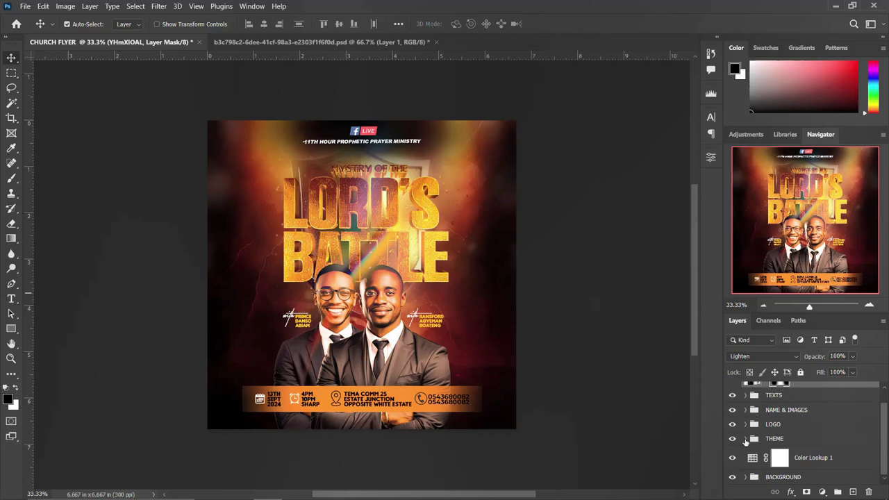
click(732, 439)
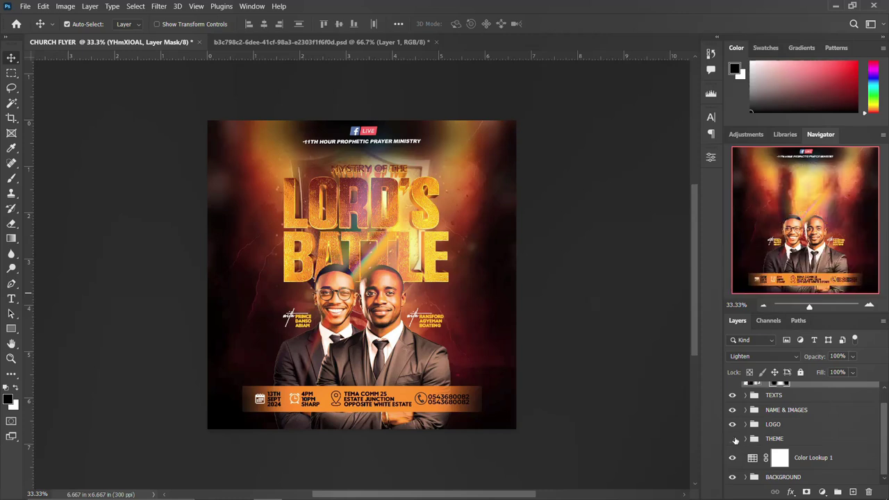
click(732, 439)
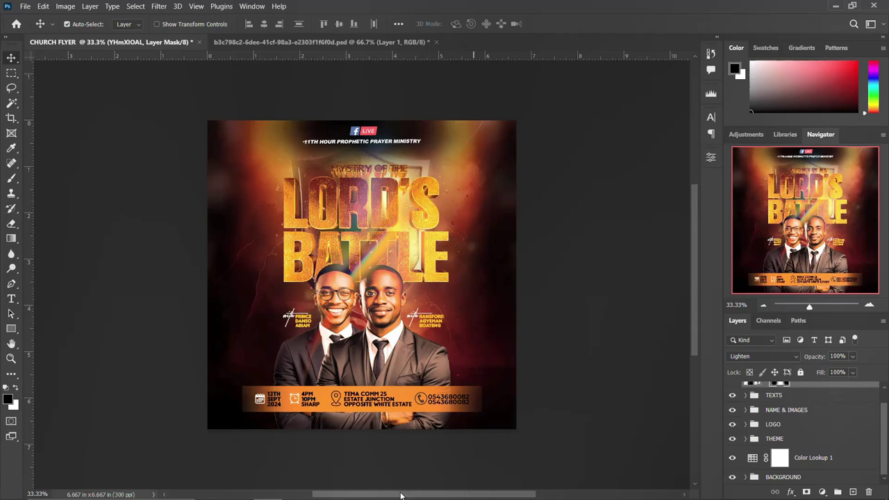
mouse_move(401, 499)
click(247, 493)
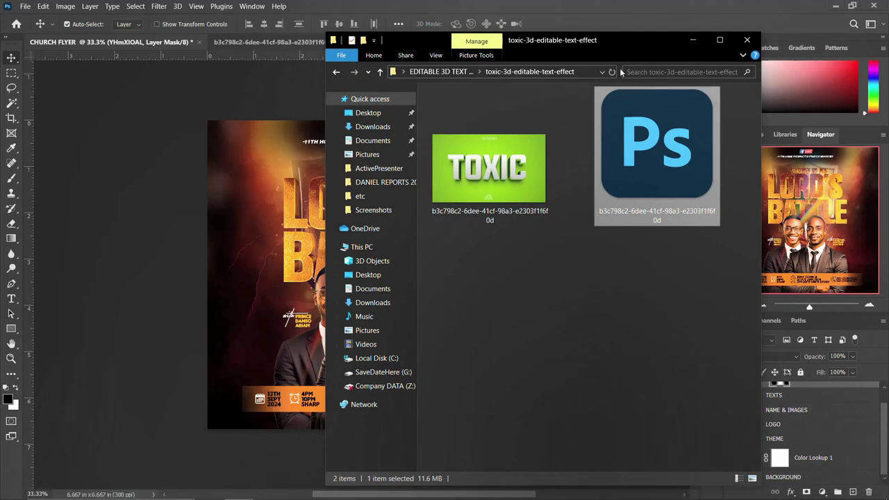
click(692, 43)
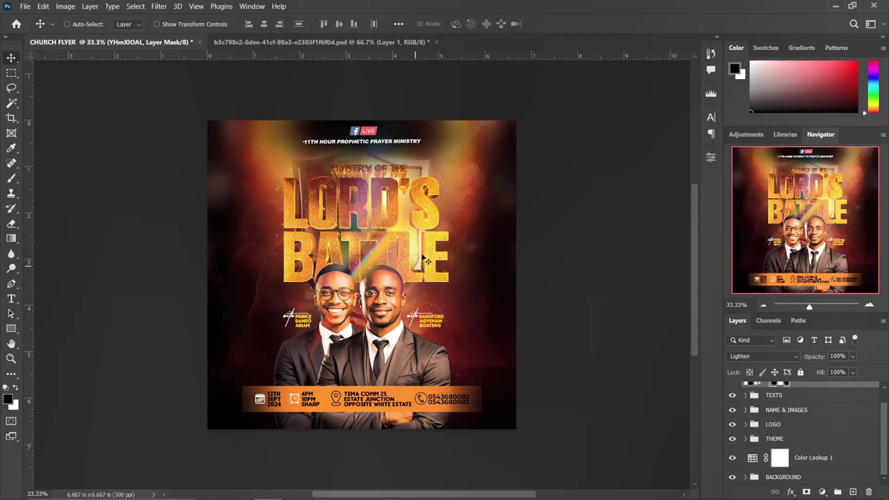
Create a 2000 × 2000 px, 300 ppi document 'MYSTRY OF THE LORDS BATTLE' and unlock its base layer.
key(ctrl+n)
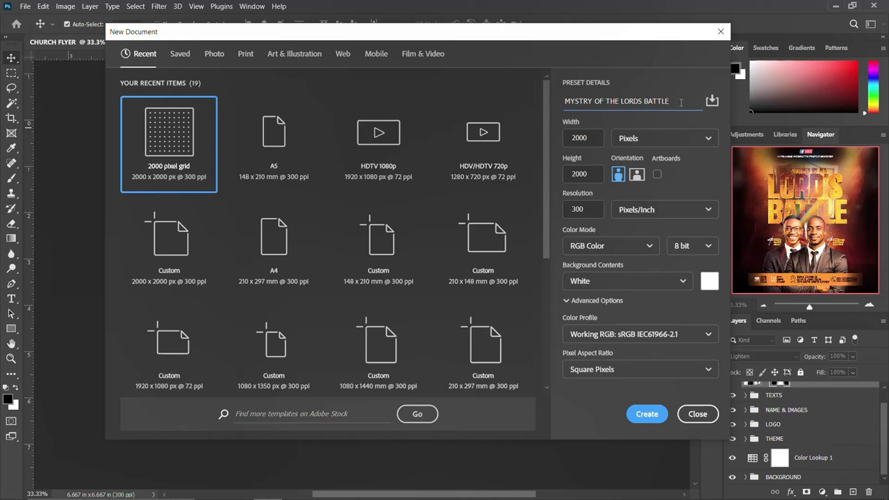
drag(681, 102, 562, 101)
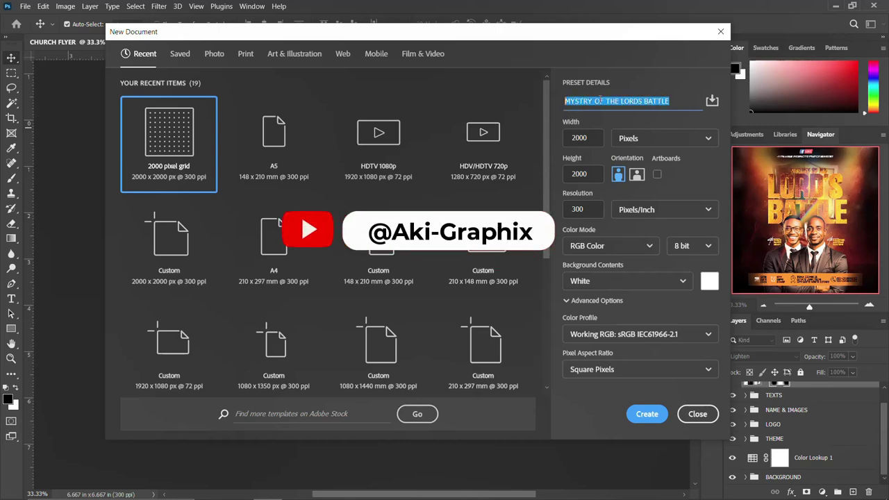
double_click(585, 137)
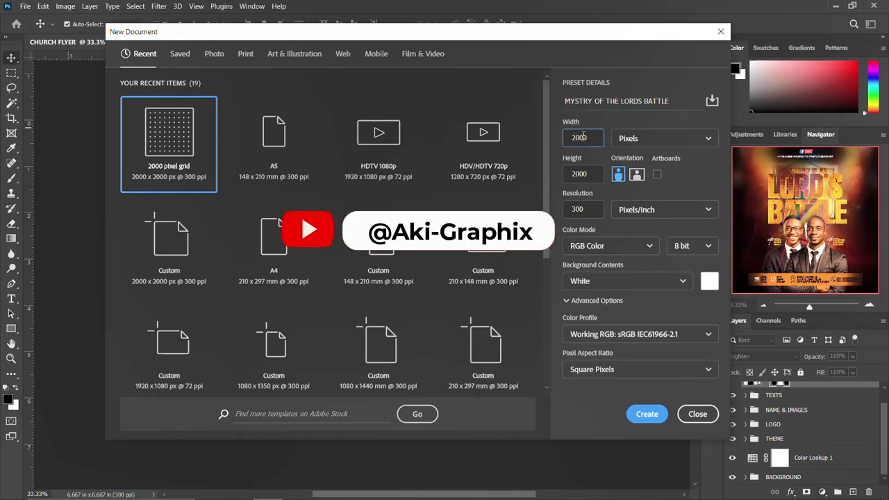
double_click(583, 175)
double_click(578, 209)
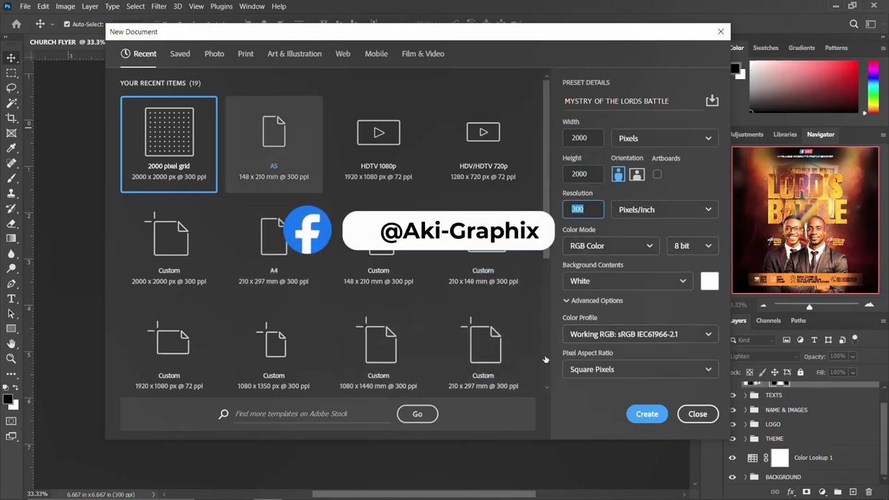
click(646, 414)
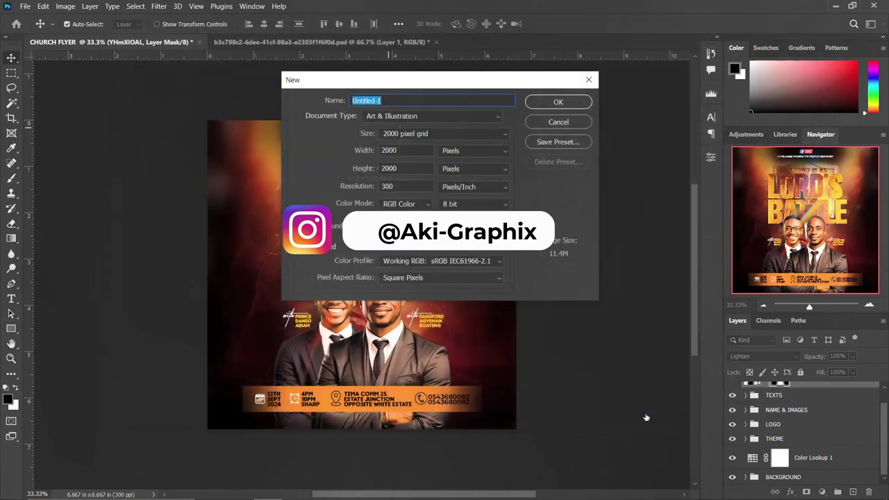
text(MYSTRY OF THE LORDS BATTLE)
key(Return)
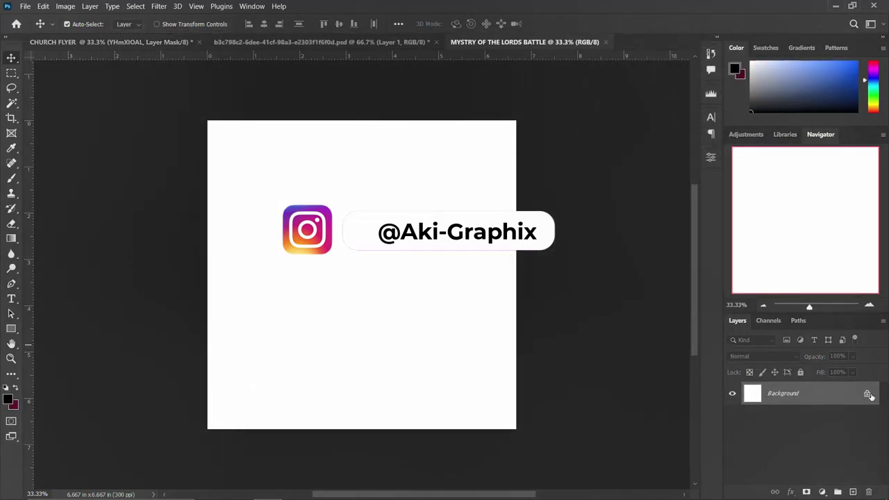
click(868, 394)
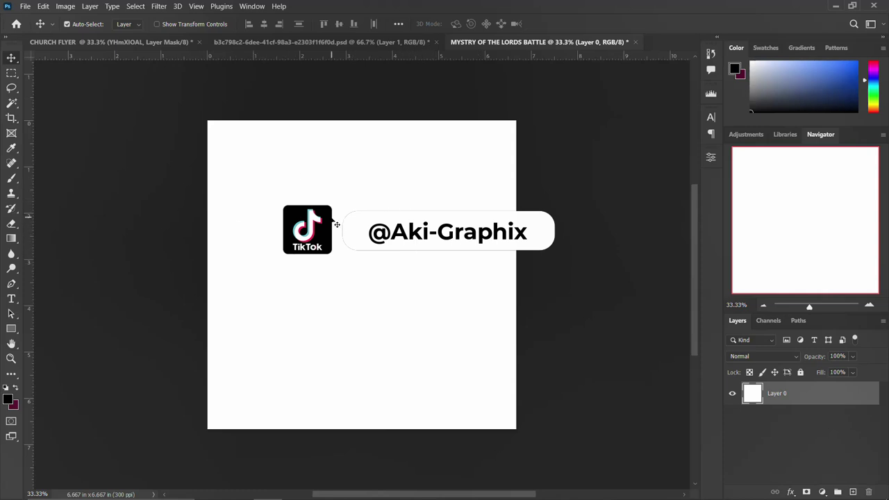
Drag Church Background from the CHURCH FLYER folder onto the canvas and commit it at 65.22%.
mouse_move(313, 494)
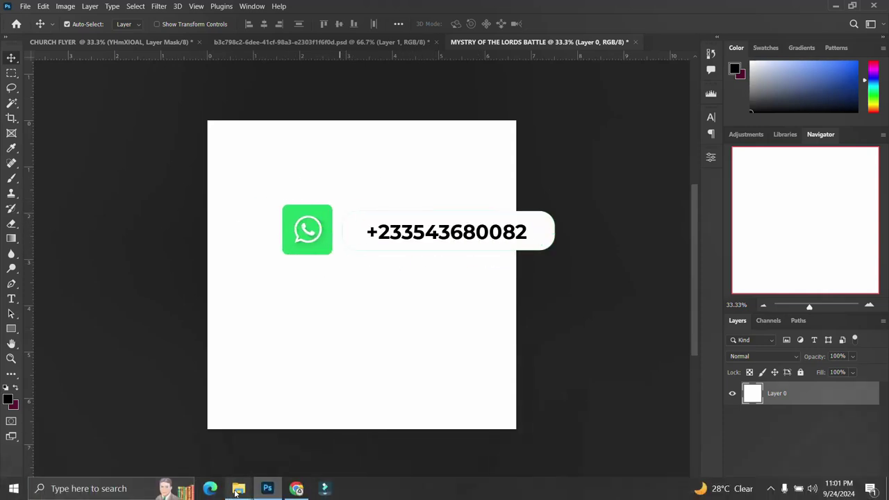
mouse_move(237, 490)
click(284, 422)
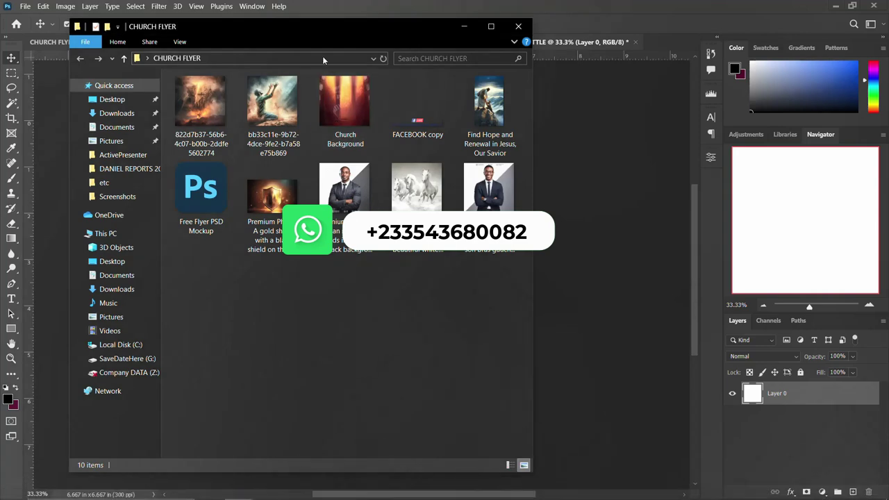
drag(336, 101, 597, 283)
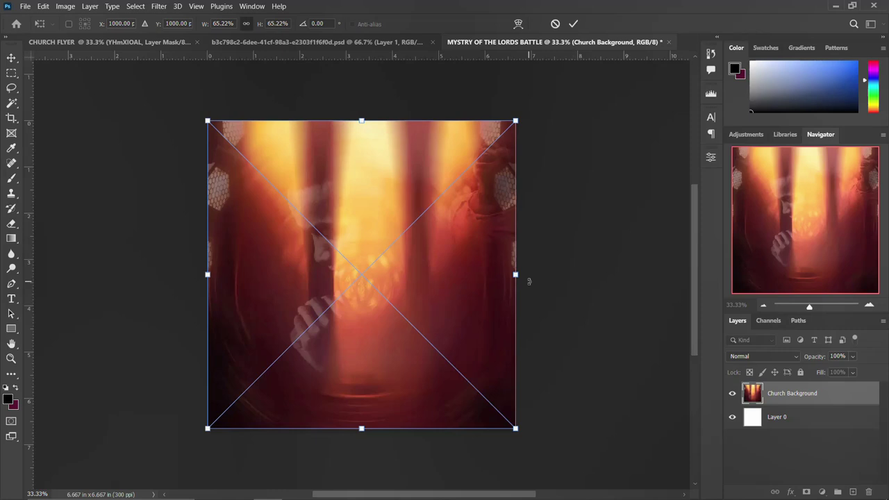
key(Return)
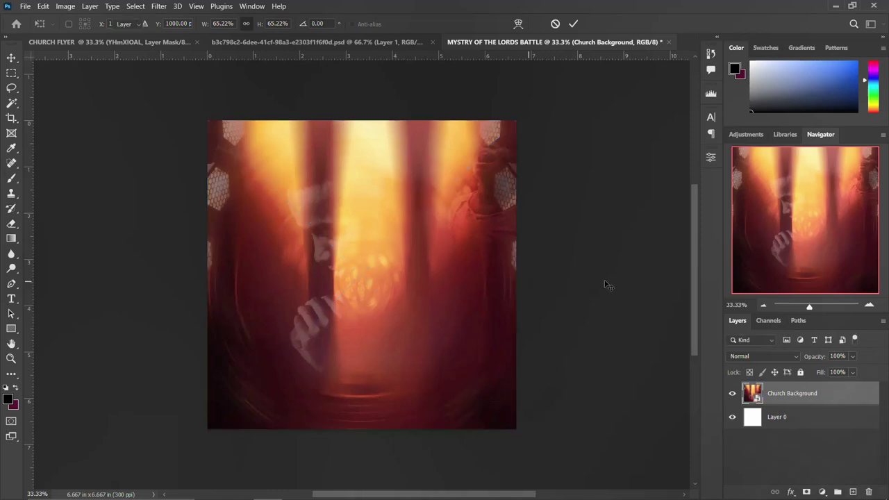
Apply a 30-pixel Gaussian Blur to the Church Background smart object and collapse its filter list.
right_click(847, 396)
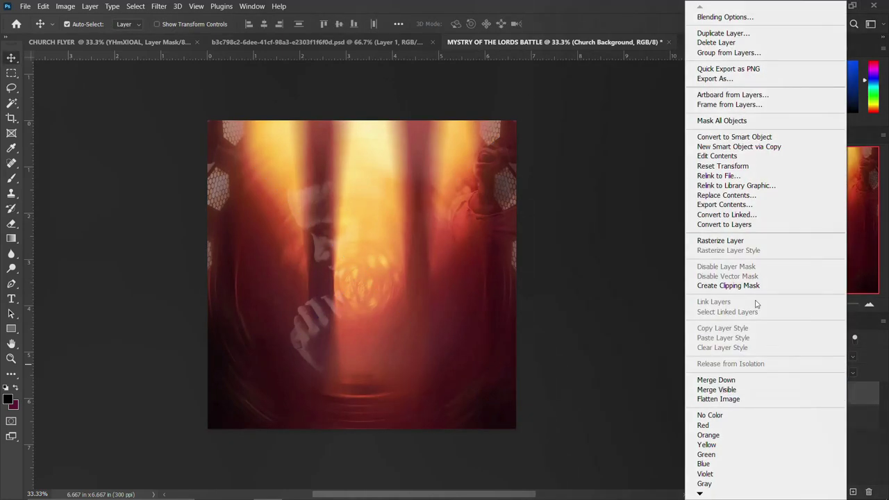
click(760, 146)
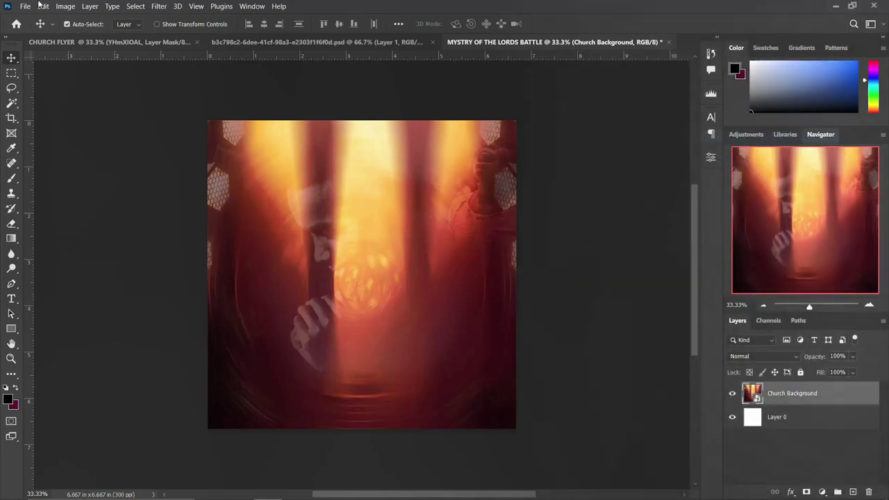
click(197, 6)
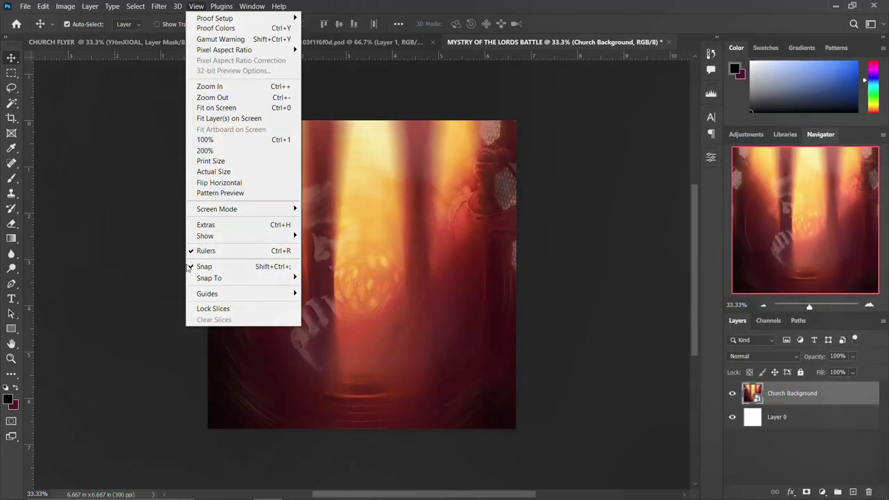
click(197, 7)
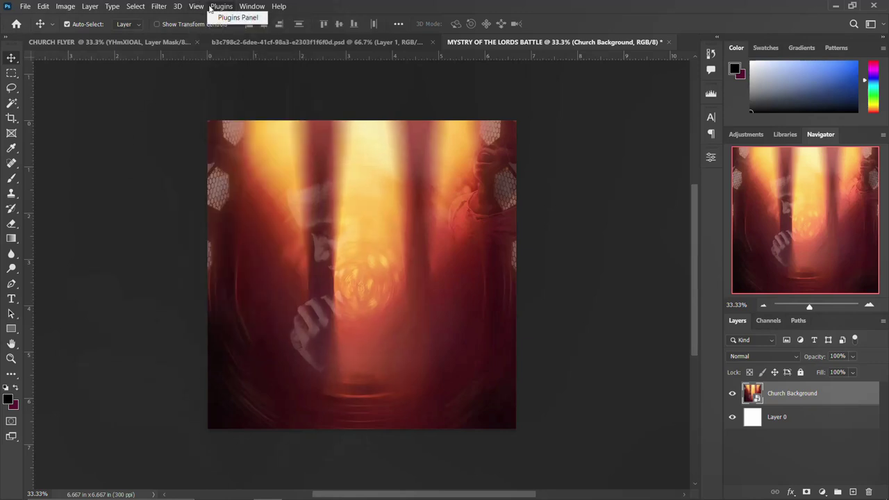
click(197, 7)
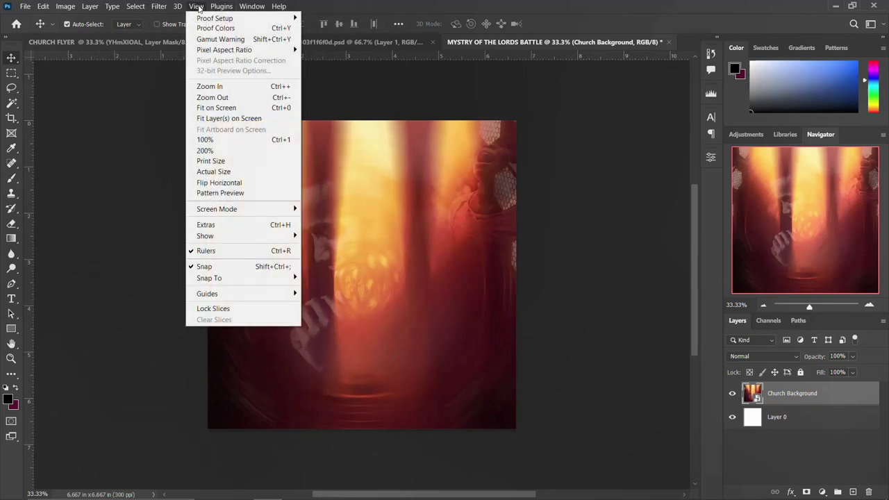
mouse_move(159, 7)
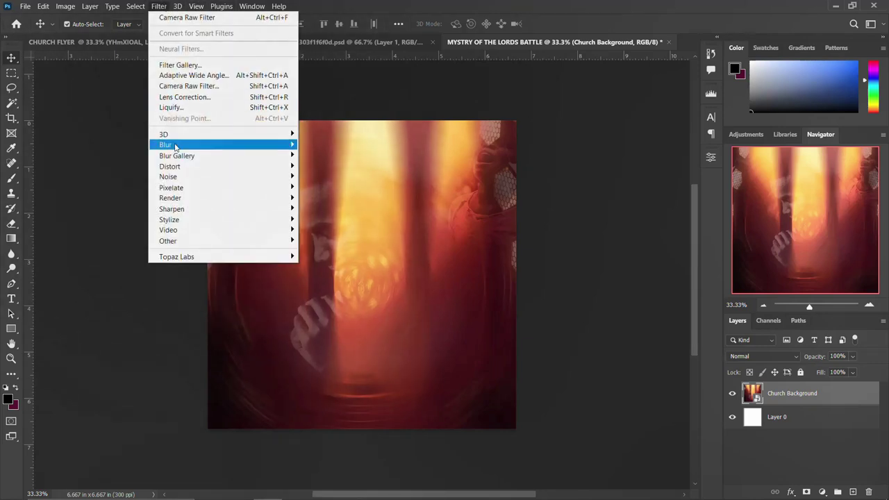
mouse_move(175, 145)
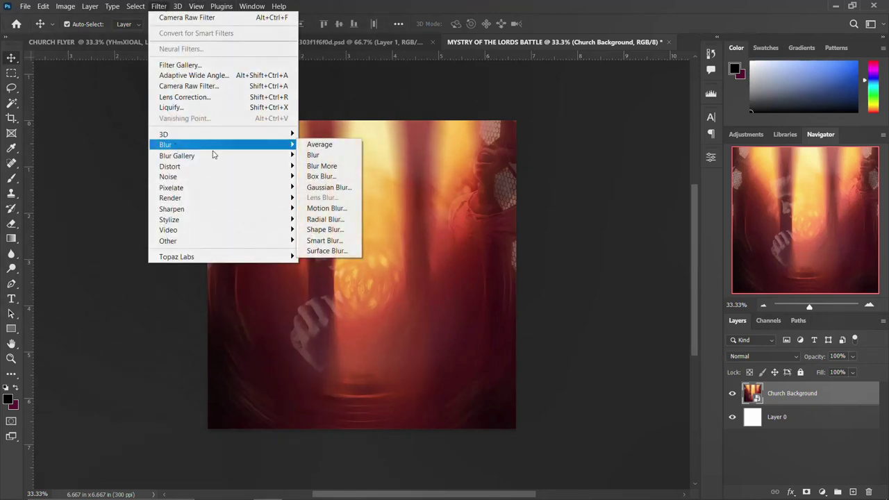
click(328, 187)
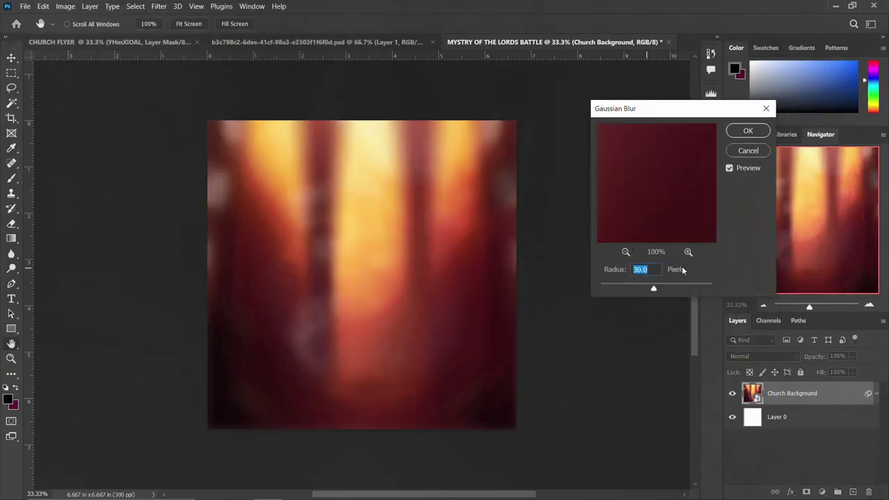
click(740, 135)
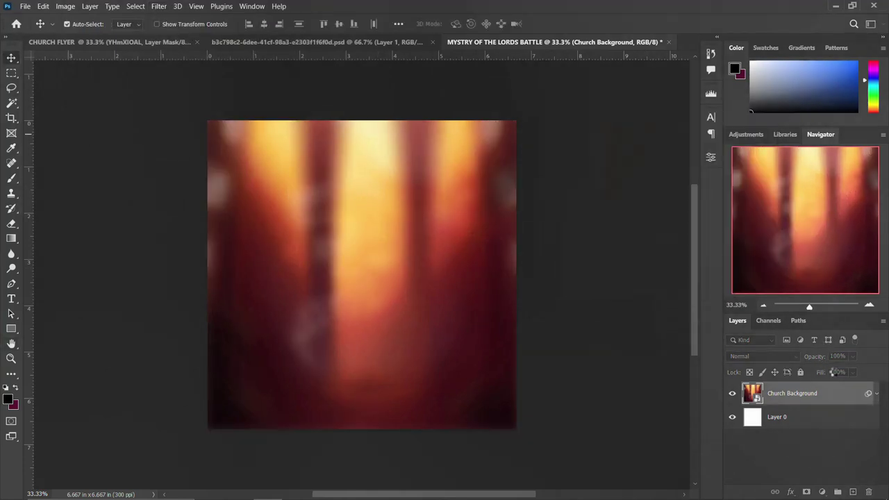
click(876, 393)
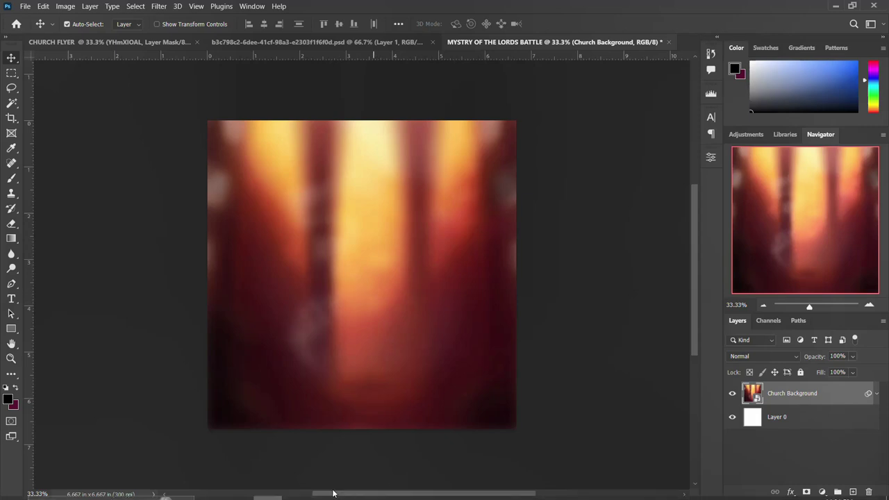
Place the Find Hope and Renewal image from the CHURCH FLYER folder into the flyer.
mouse_move(238, 492)
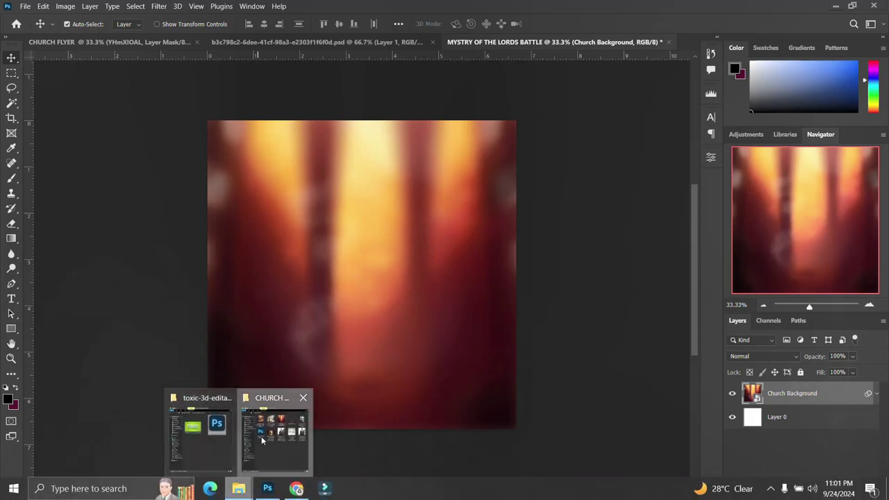
click(278, 427)
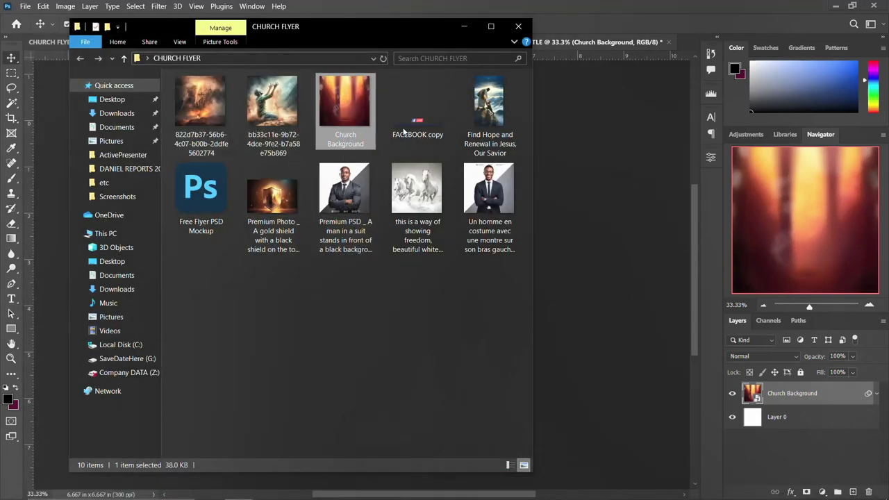
click(485, 107)
drag(485, 107, 580, 334)
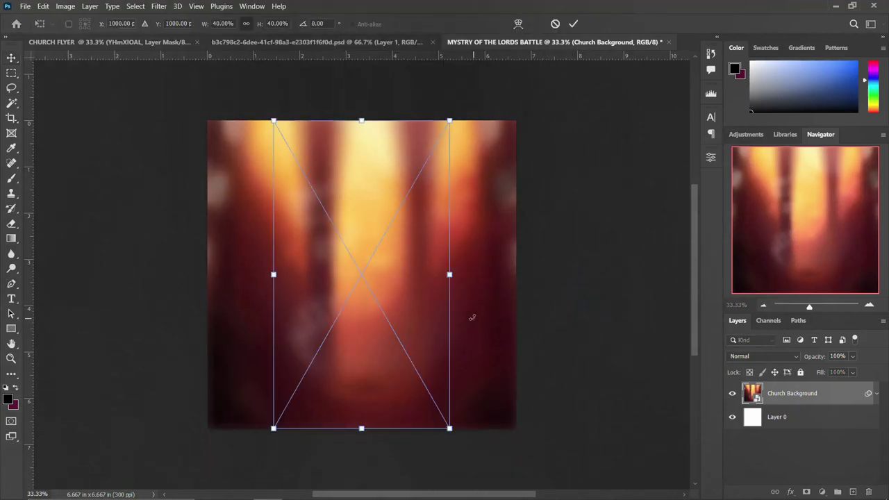
key(Return)
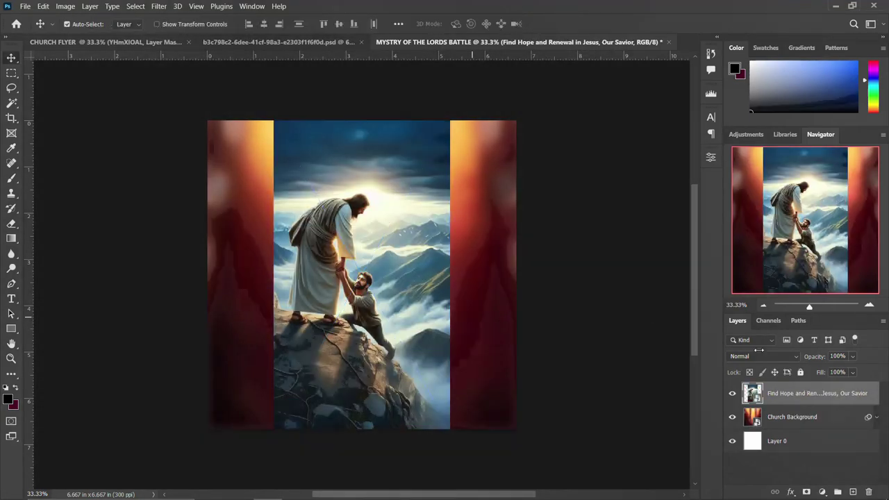
Set the Find Hope layer to Soft Light and give it a layer mask.
click(776, 355)
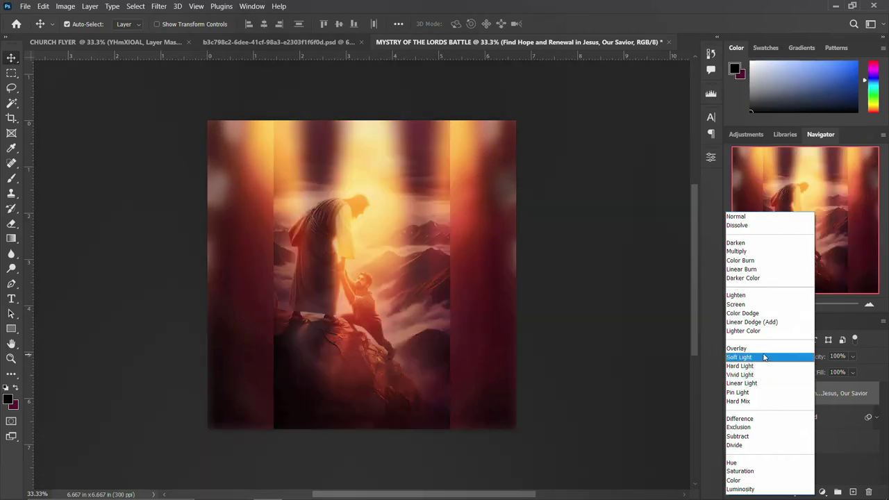
click(763, 357)
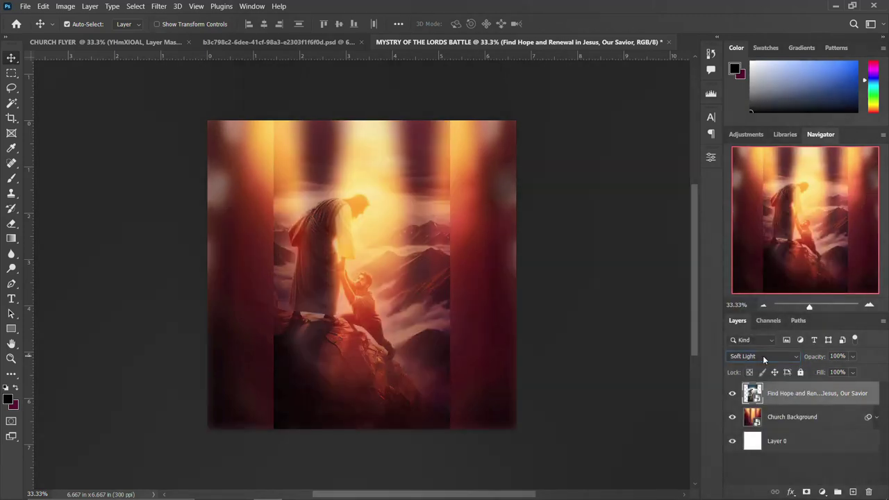
click(806, 491)
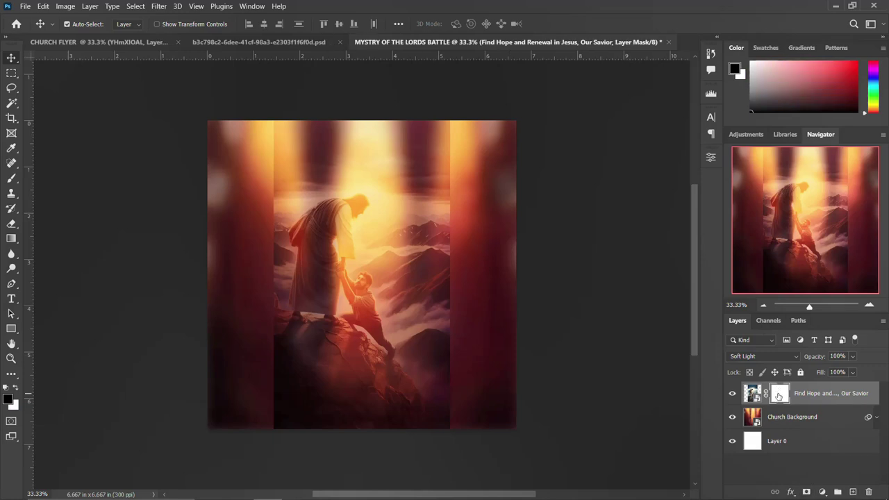
With a 900 px Soft Round brush, paint the mask to fade the image's left and right edges.
key(b)
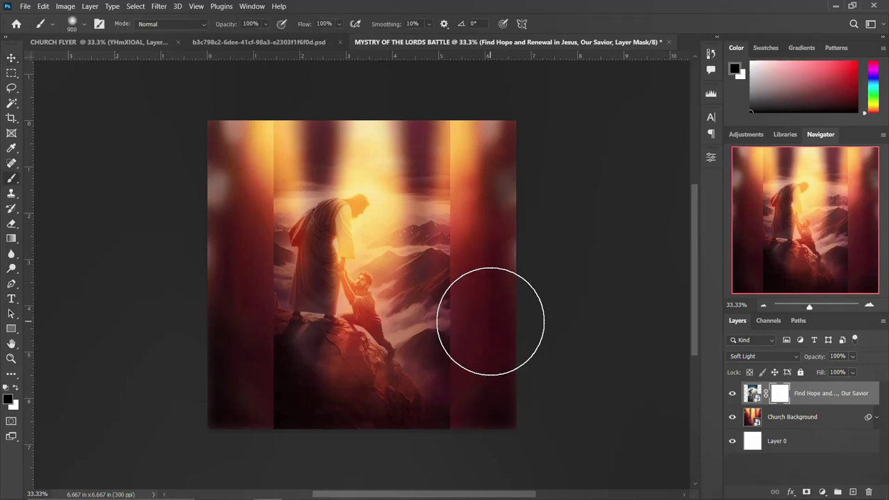
click(69, 25)
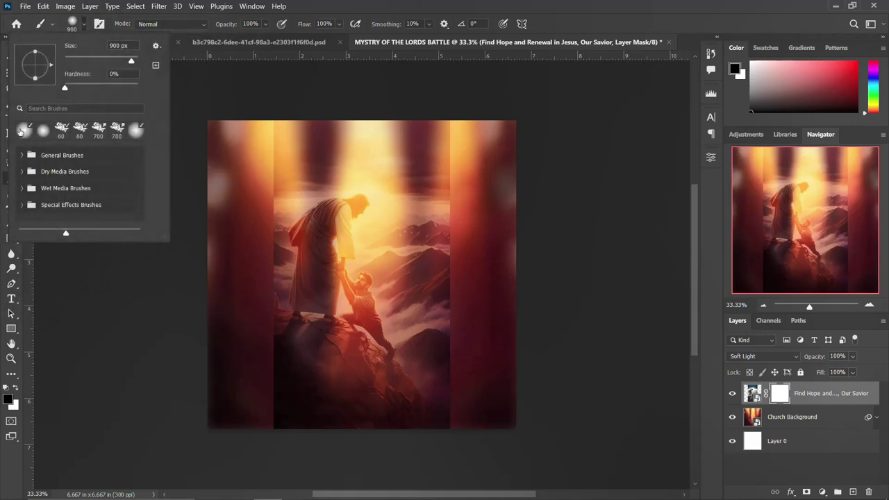
click(71, 23)
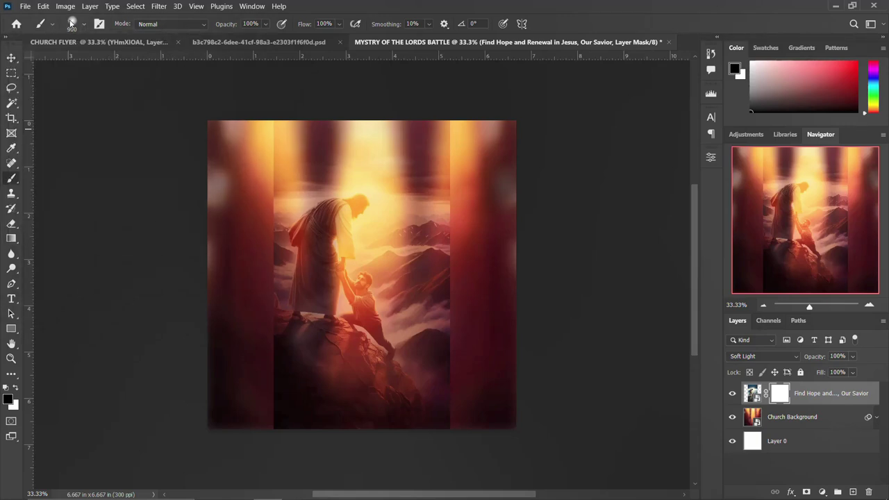
click(70, 24)
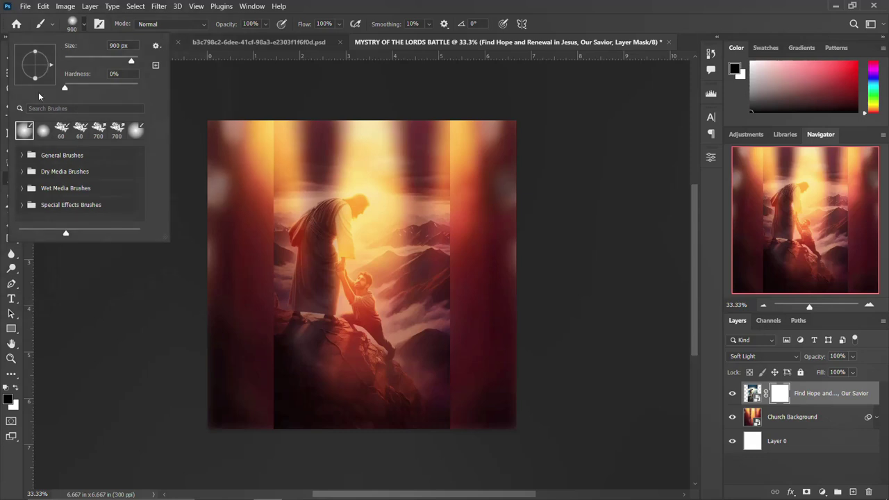
click(22, 156)
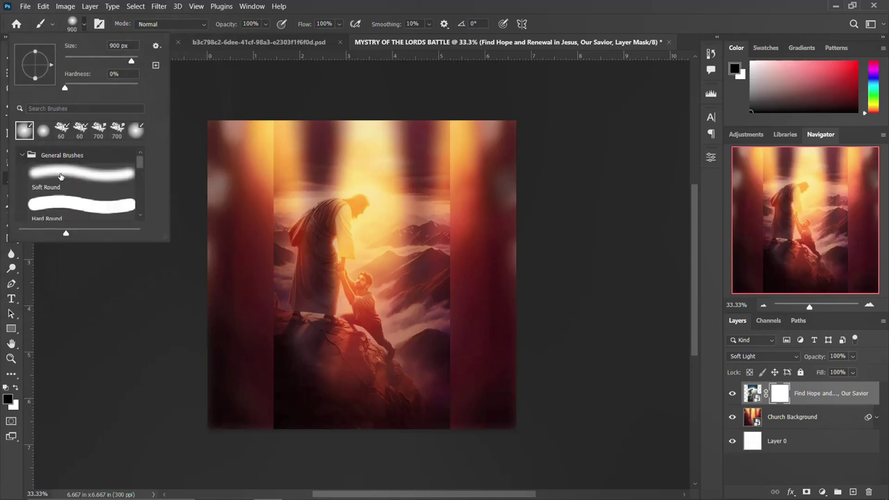
click(60, 176)
click(74, 25)
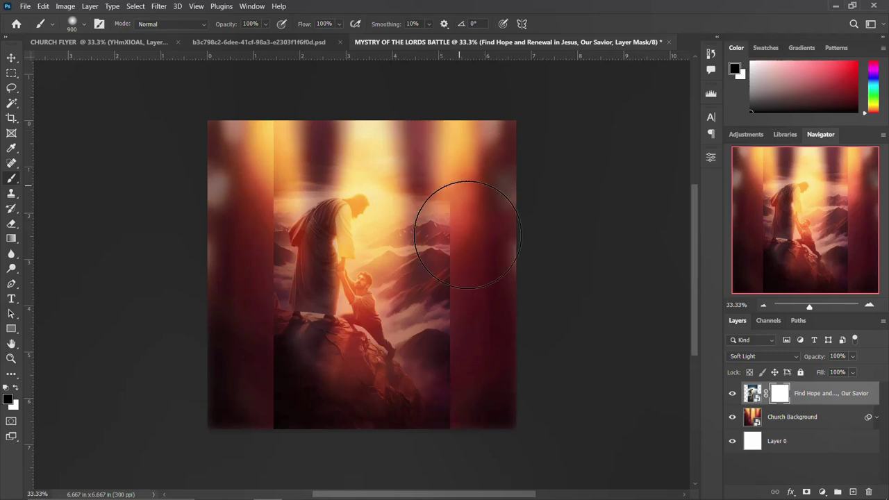
mouse_move(467, 234)
mouse_down()
mouse_move(486, 316)
mouse_move(459, 472)
mouse_up()
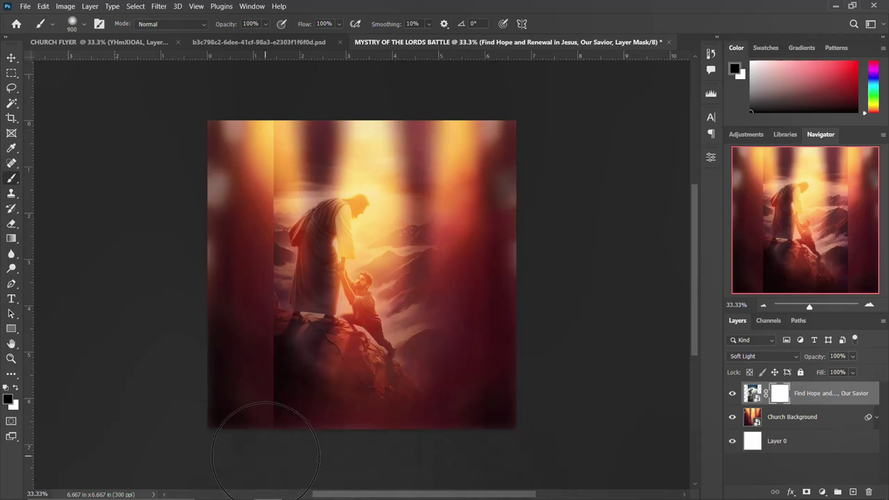
mouse_move(266, 455)
mouse_down()
mouse_move(250, 444)
mouse_move(268, 298)
mouse_move(259, 92)
mouse_up()
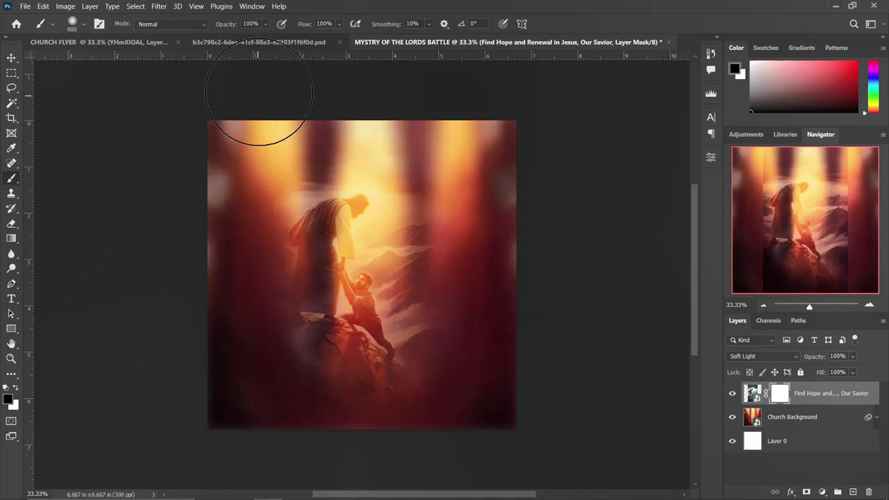
Select the kneeling man image file in the CHURCH FLYER folder.
key(v)
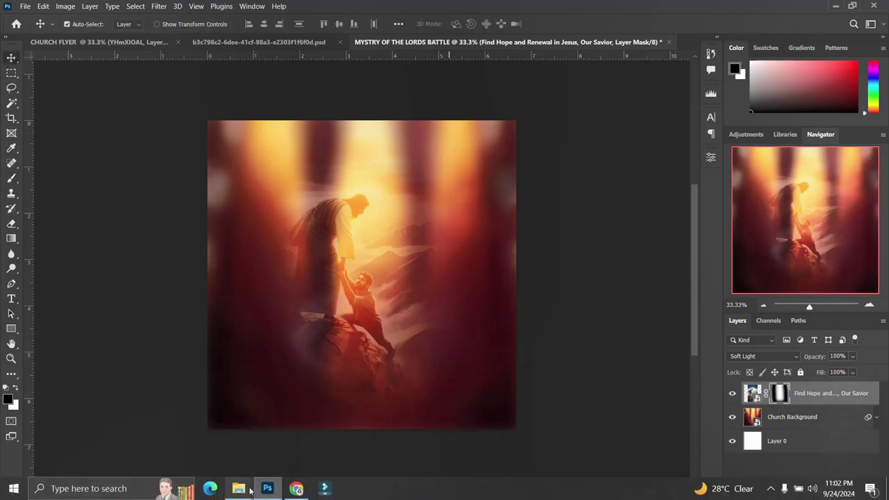
mouse_move(239, 489)
click(268, 433)
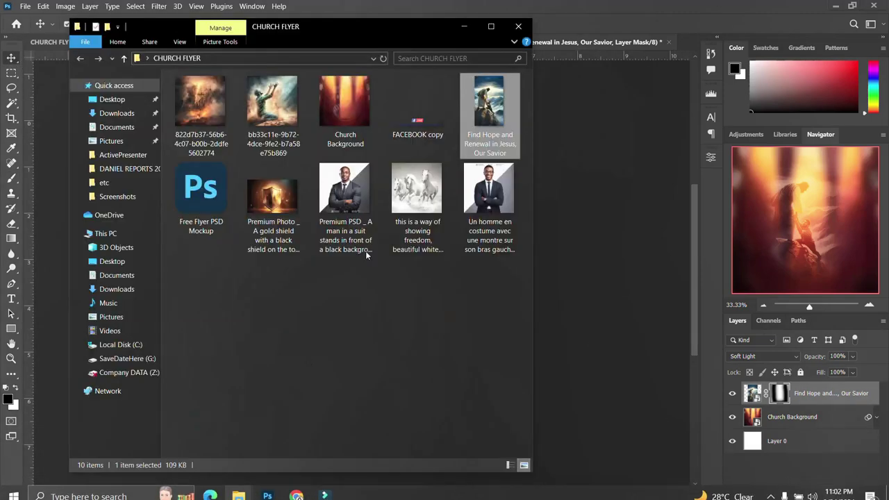
click(268, 109)
Place the kneeling man image, blend it in Overlay and add a layer mask.
drag(270, 100, 598, 239)
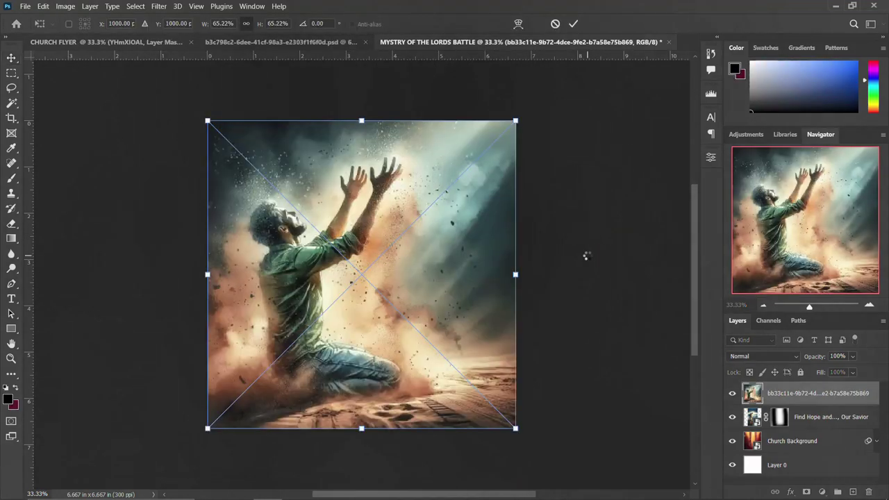
key(Return)
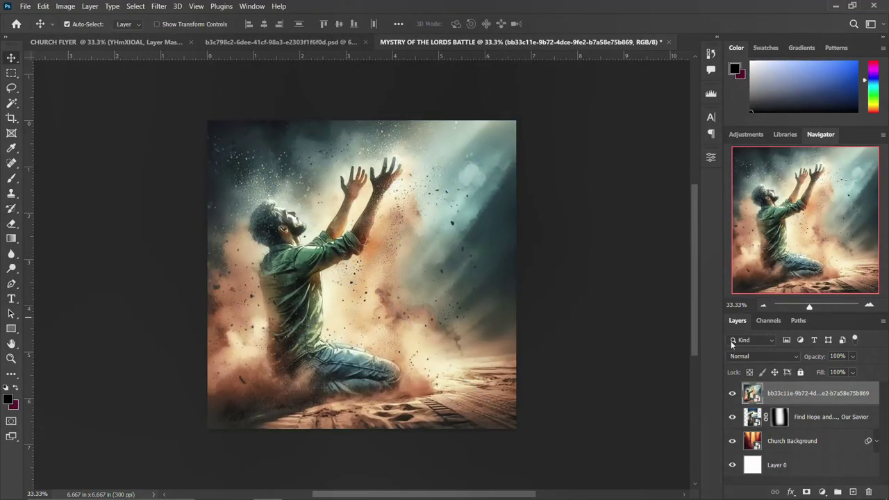
click(763, 355)
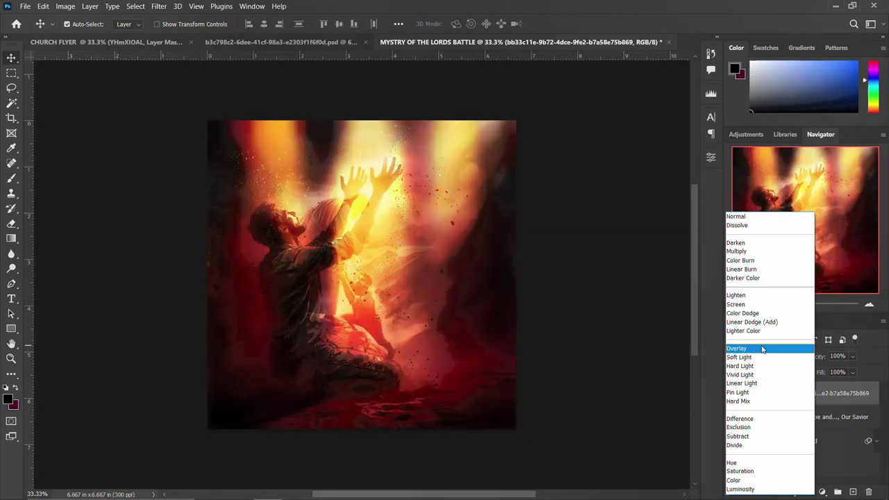
click(762, 349)
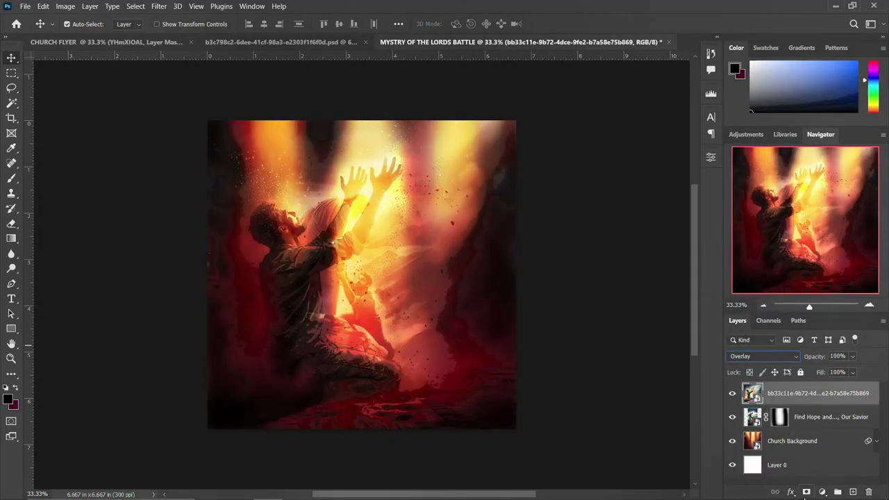
click(806, 491)
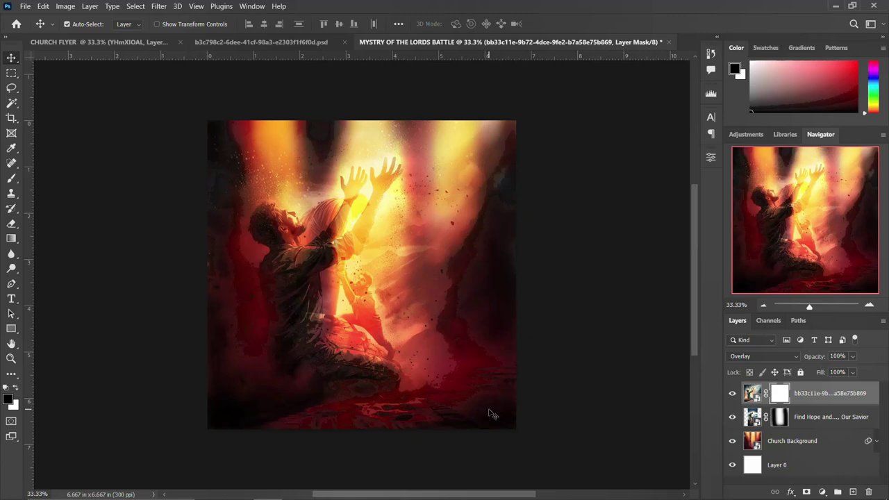
Brush black over the mask to hide the lower part of the kneeling figure.
key(b)
mouse_move(526, 397)
mouse_down()
mouse_move(437, 411)
mouse_move(293, 411)
mouse_move(234, 364)
mouse_move(216, 267)
mouse_move(223, 118)
mouse_move(210, 156)
mouse_move(283, 262)
mouse_move(283, 232)
mouse_move(300, 242)
mouse_move(314, 338)
mouse_move(383, 209)
mouse_move(366, 221)
mouse_move(372, 316)
mouse_move(365, 310)
mouse_move(395, 174)
mouse_move(368, 173)
mouse_move(372, 229)
mouse_up()
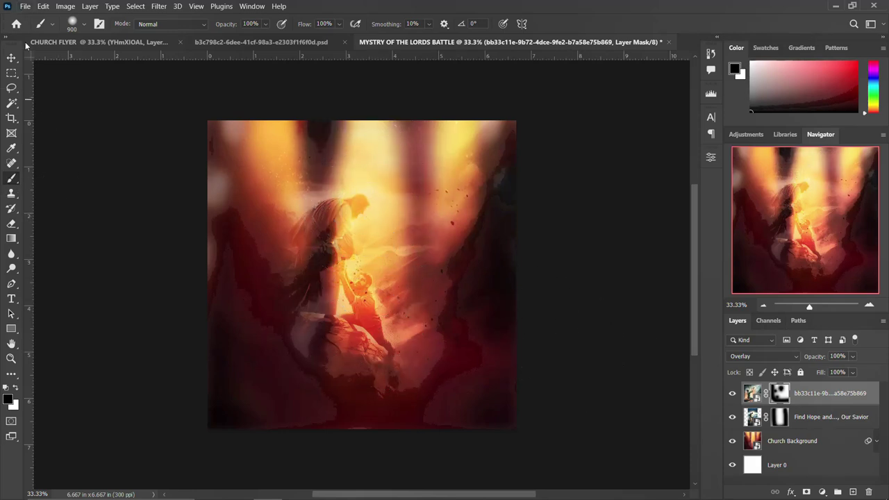
click(12, 60)
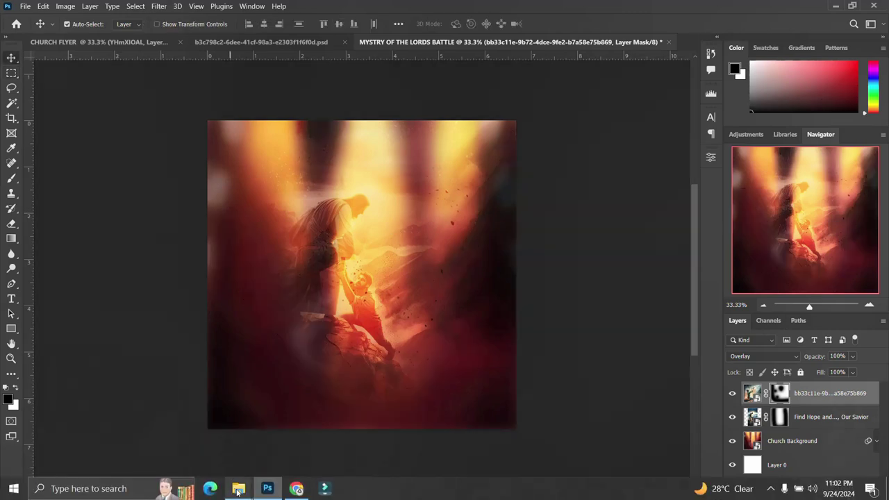
Pick the floating rock image file in the CHURCH FLYER folder.
mouse_move(238, 494)
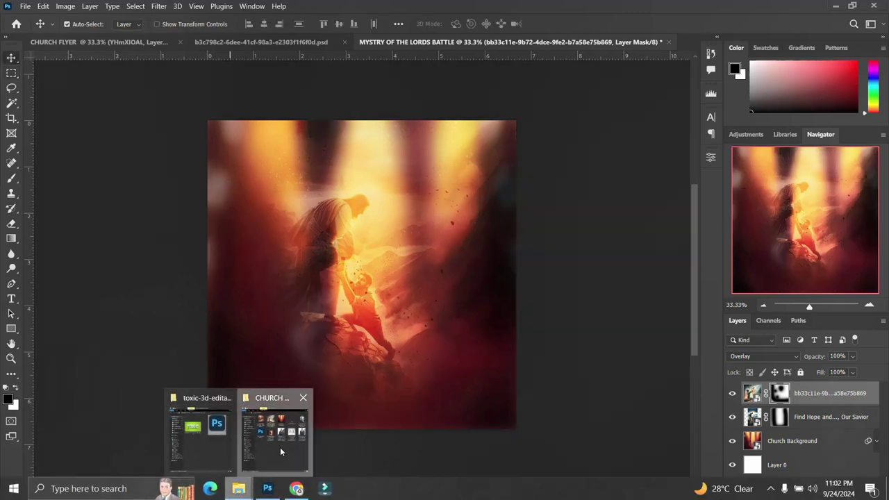
click(280, 448)
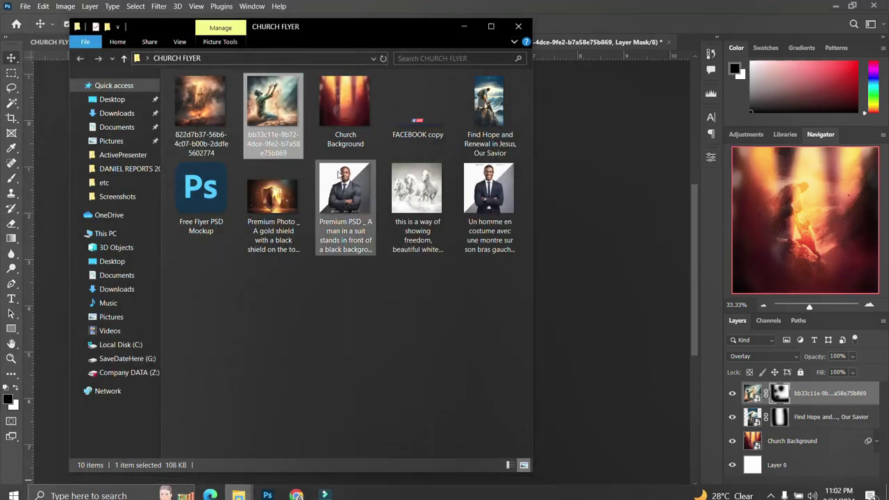
click(217, 98)
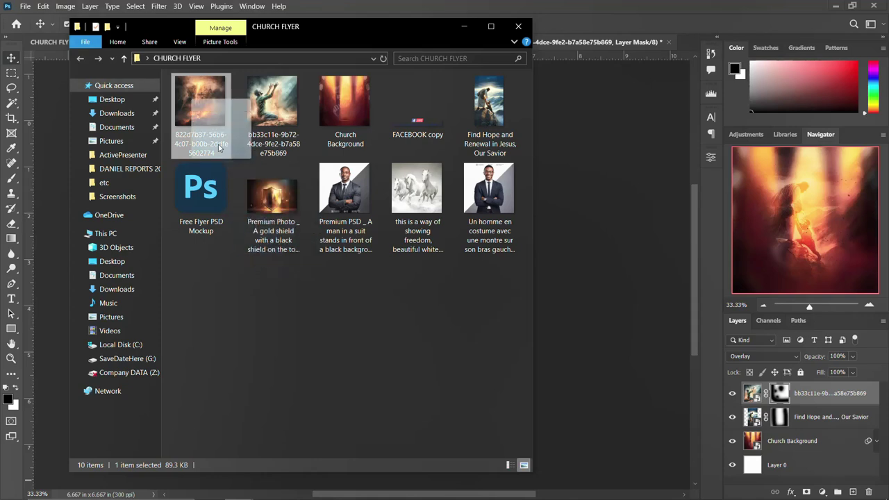
click(427, 192)
mouse_move(419, 177)
mouse_down()
mouse_move(540, 283)
mouse_move(406, 182)
mouse_up()
click(207, 99)
Place the rock image, enlarge it to about 240% and blend it in Soft Light.
drag(207, 98, 559, 292)
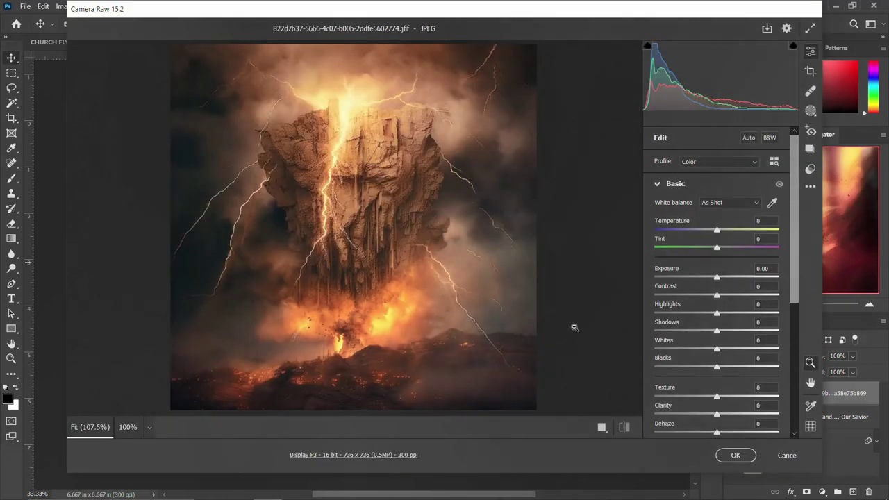
click(734, 455)
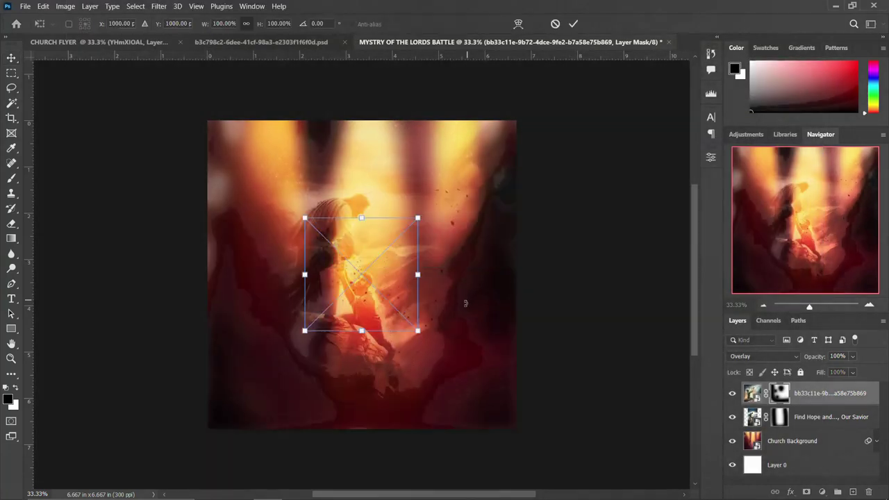
drag(417, 330, 526, 418)
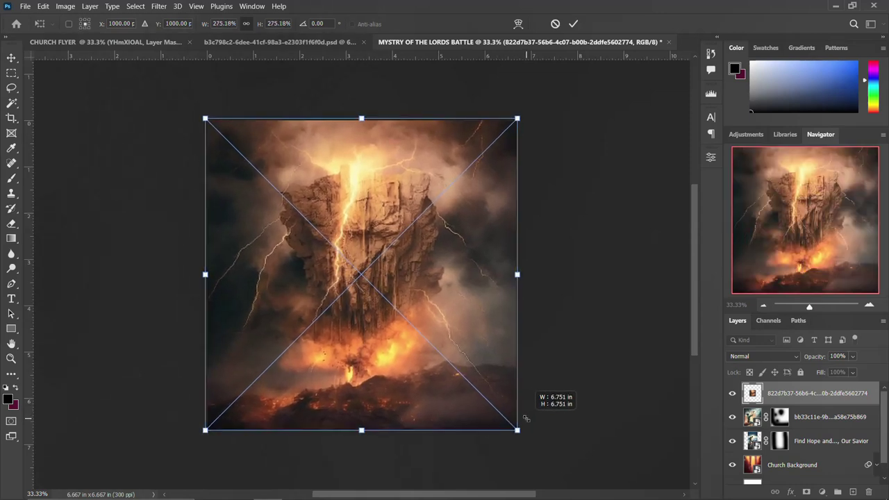
key(Return)
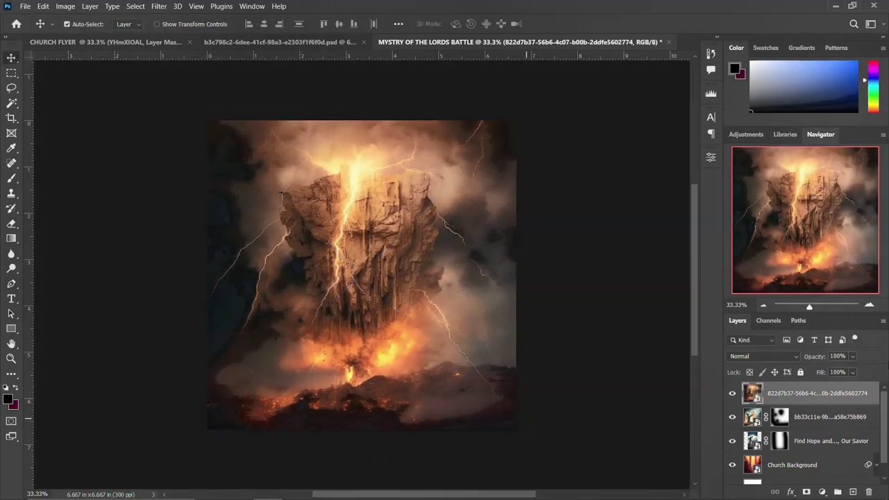
click(761, 356)
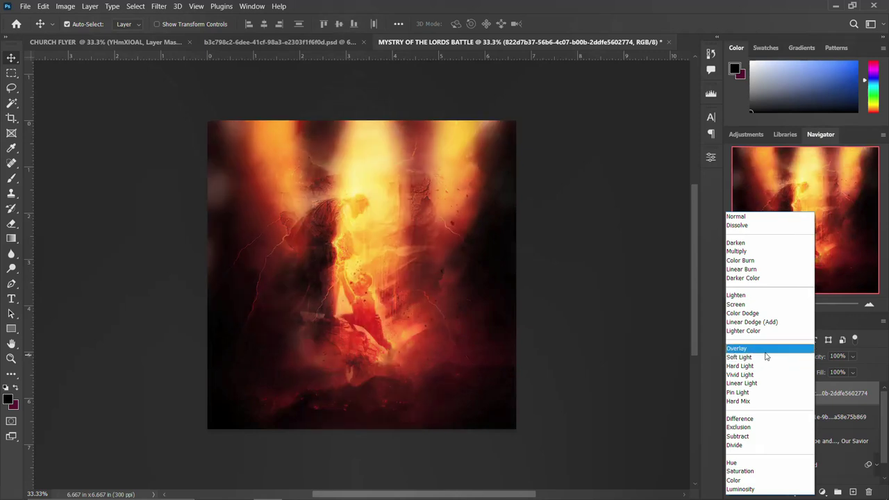
click(766, 357)
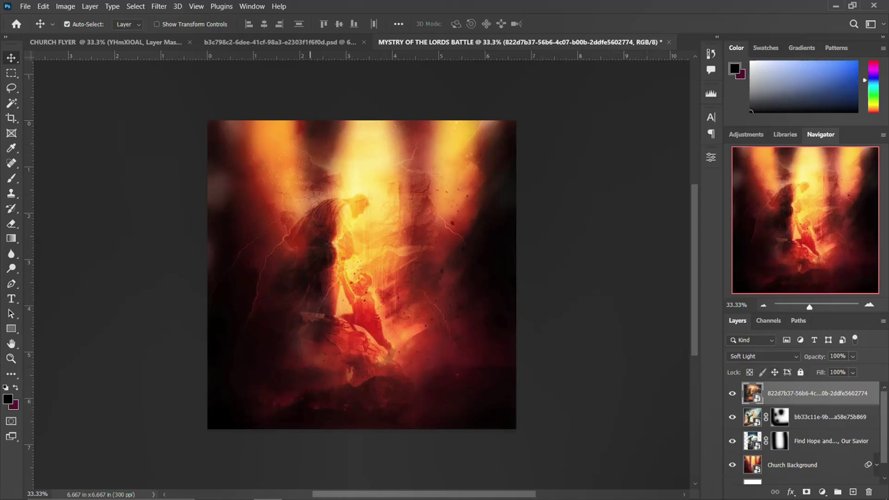
Select the gold shield photo in the CHURCH FLYER folder, then return to the flyer.
mouse_move(238, 488)
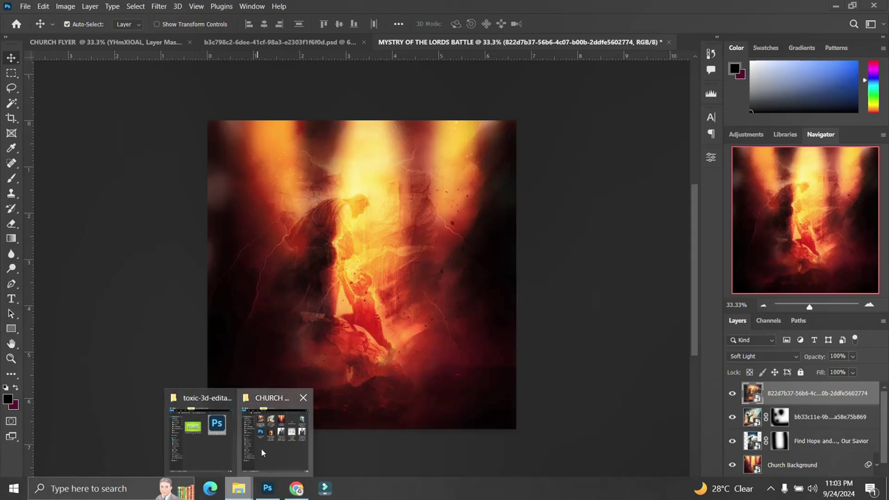
click(261, 452)
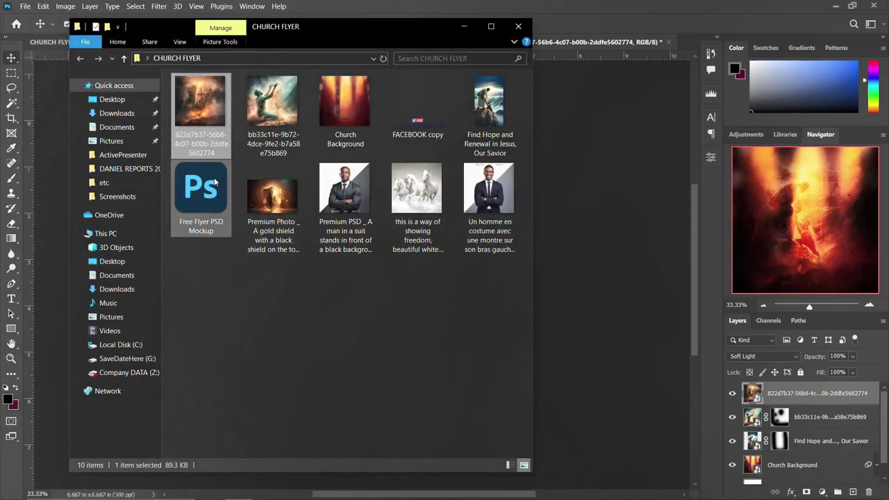
click(273, 198)
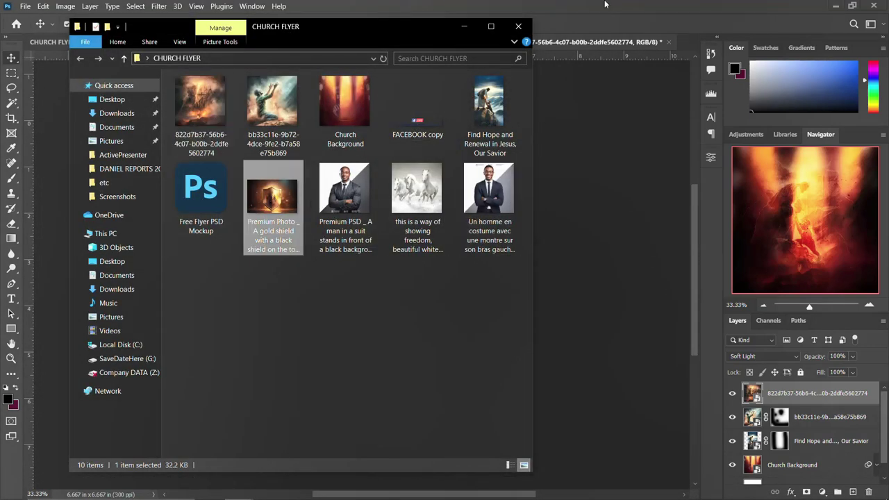
click(603, 42)
Select all layers down to Layer 0 and group them as BACKGROUND.
scroll(790, 412, down, 1)
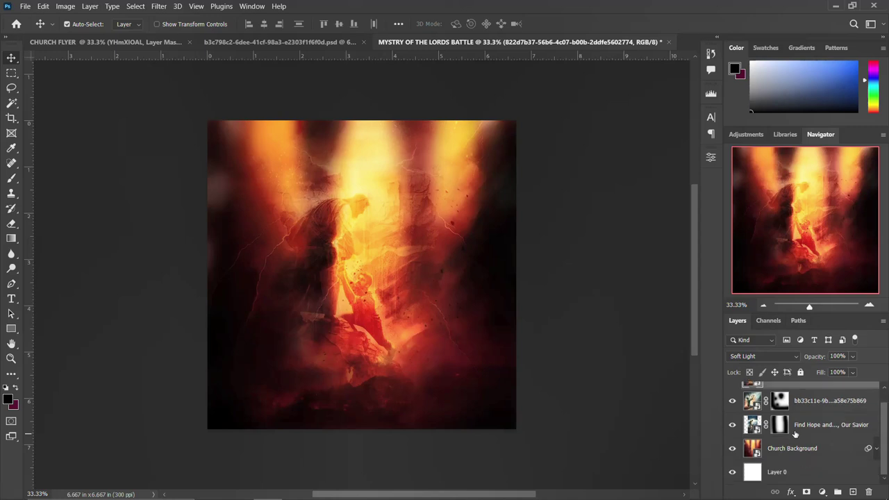
shift+click(786, 472)
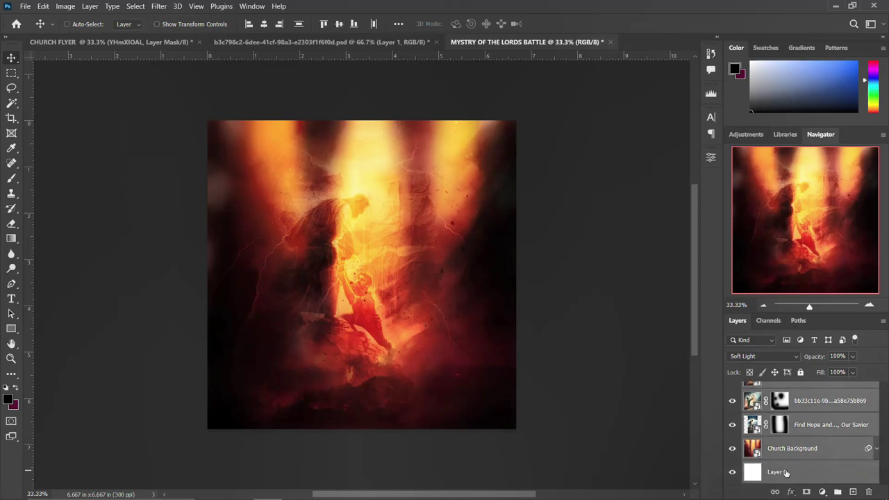
key(ctrl+g)
double_click(775, 389)
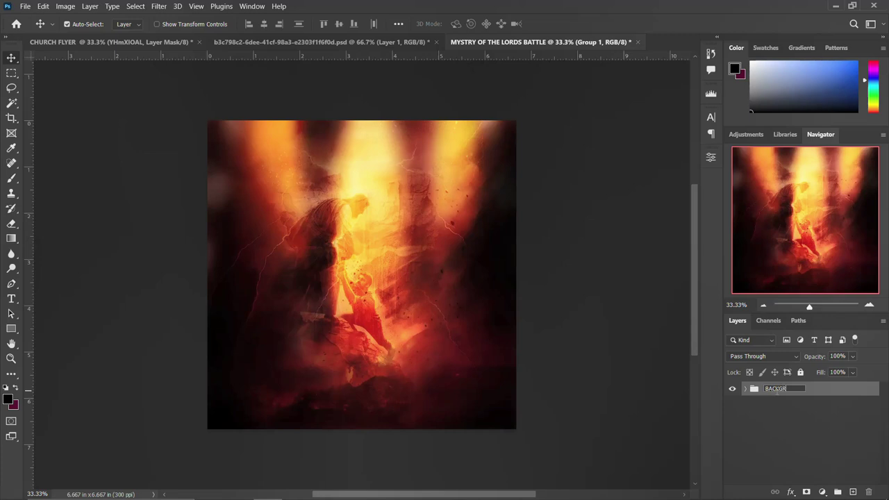
key(Return)
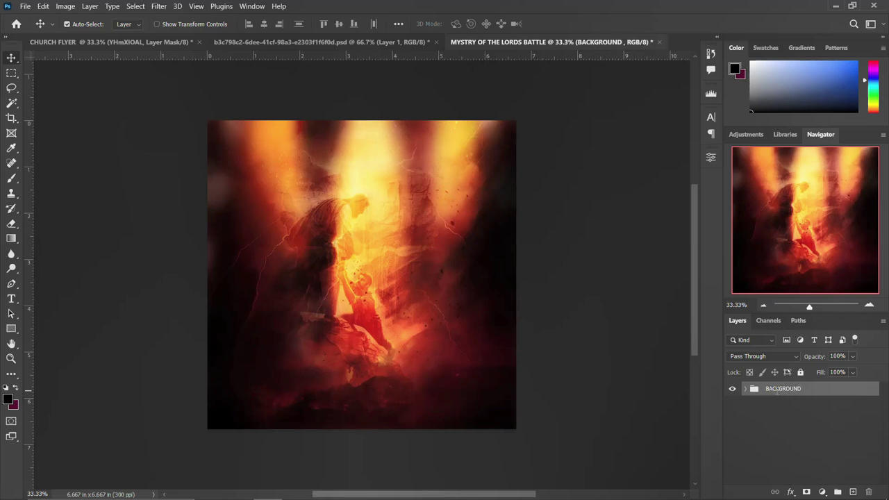
Place the FACEBOOK copy banner and move it to the top of the flyer.
mouse_move(238, 489)
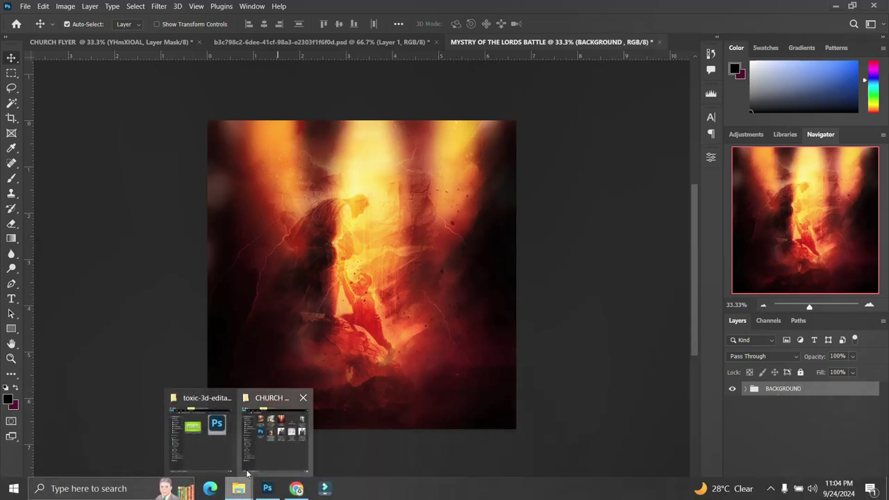
click(266, 434)
drag(427, 112, 575, 201)
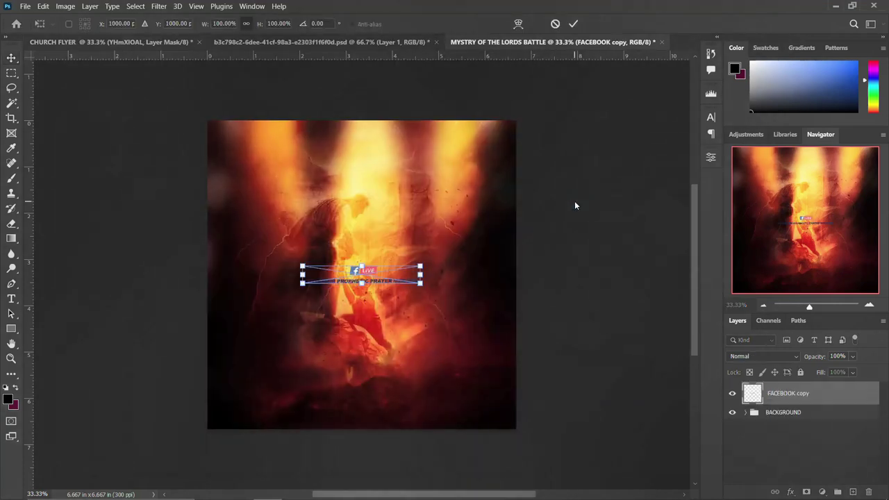
key(Return)
drag(363, 272, 364, 136)
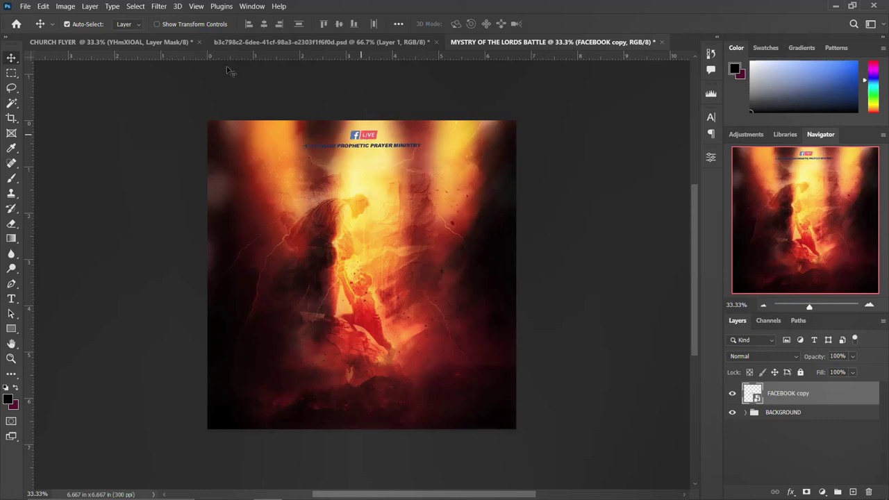
Add a New Guide Layout of 6 columns and 5 rows.
click(196, 6)
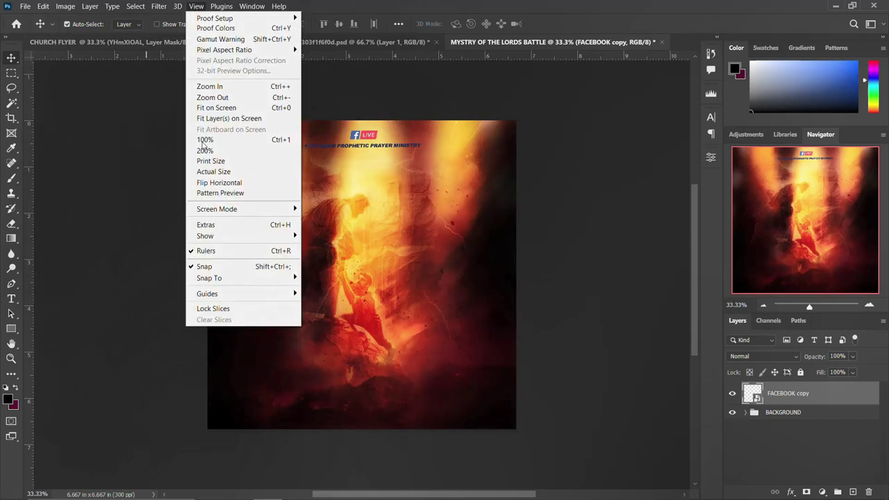
mouse_move(229, 293)
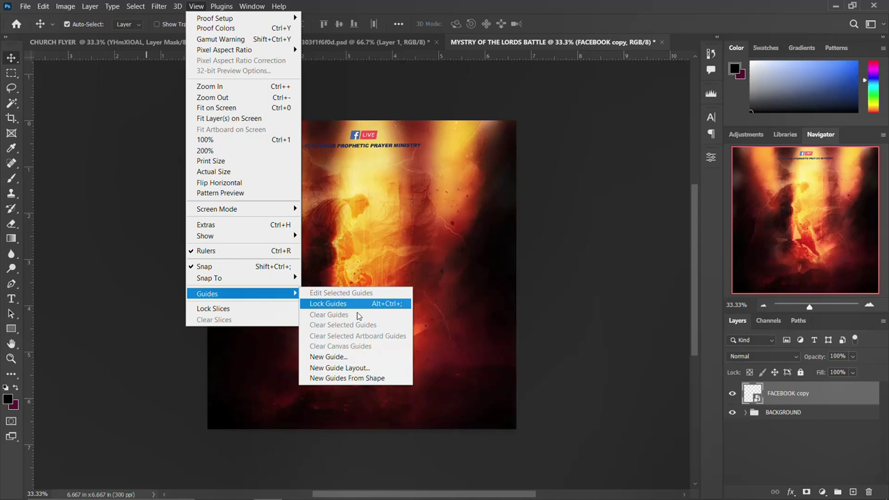
click(347, 368)
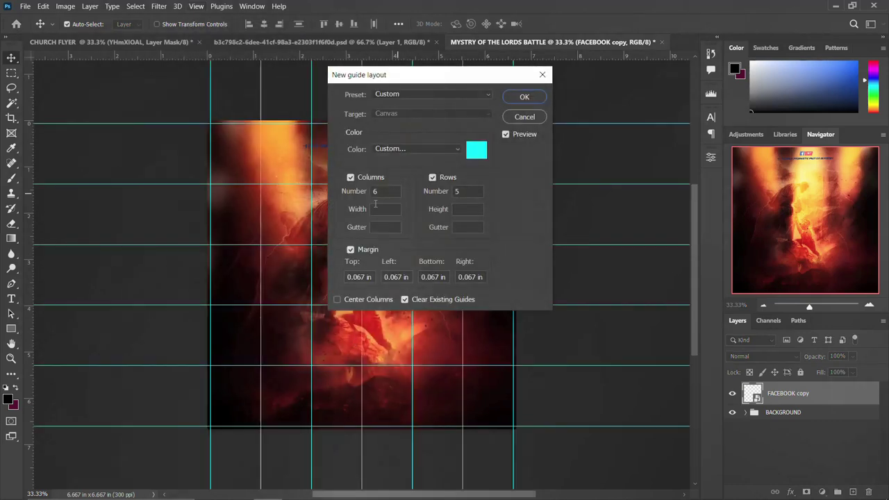
click(534, 101)
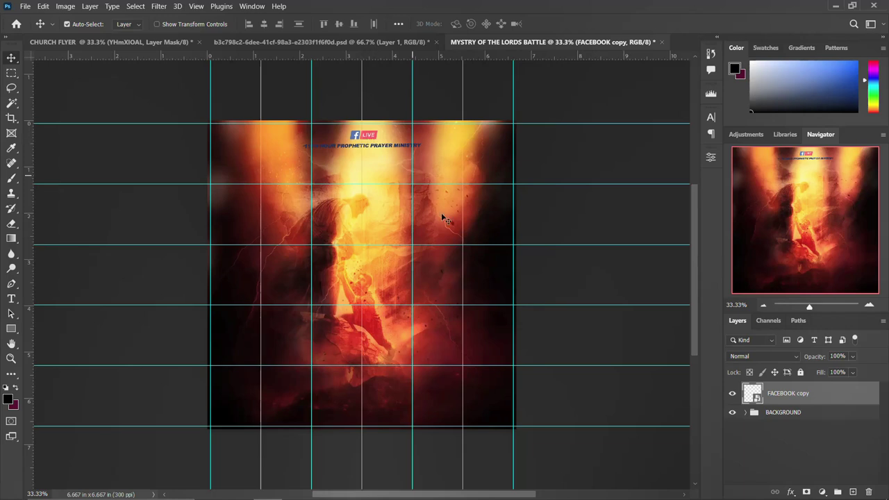
key(ctrl+a)
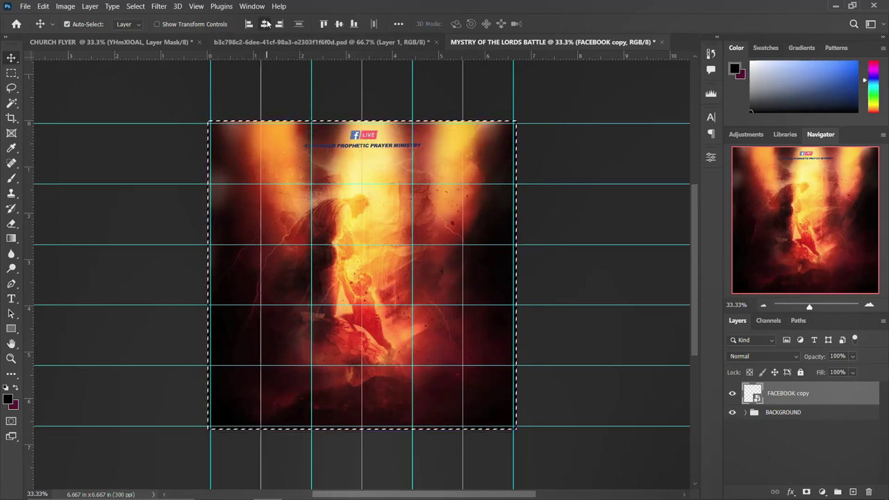
key(ctrl+d)
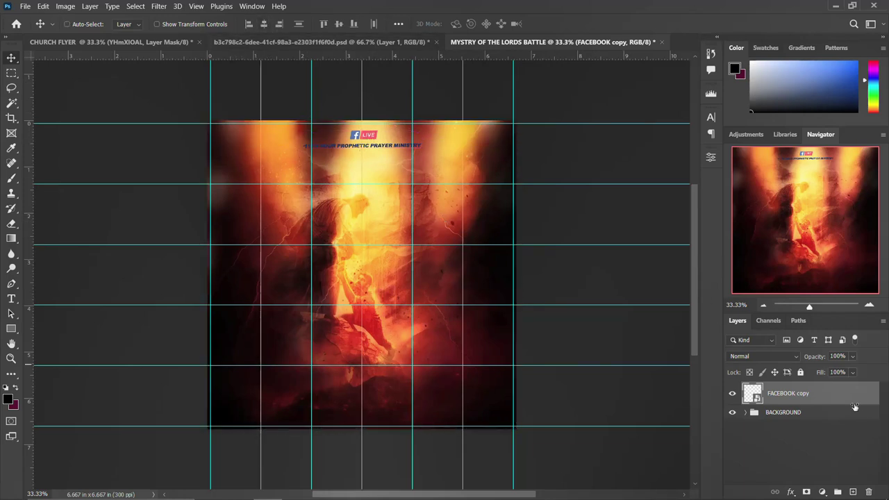
Copy the ministry text line to its own layer and turn it white with a Color Overlay.
click(11, 74)
drag(457, 156, 294, 143)
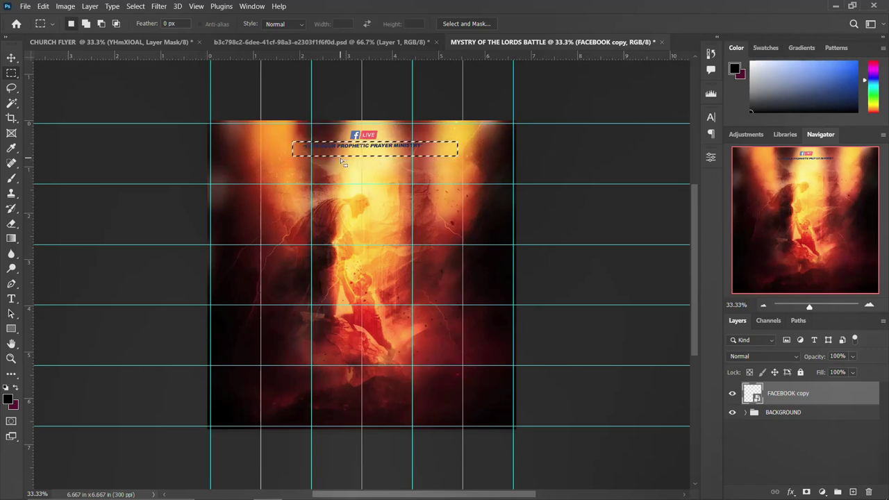
key(ctrl+j)
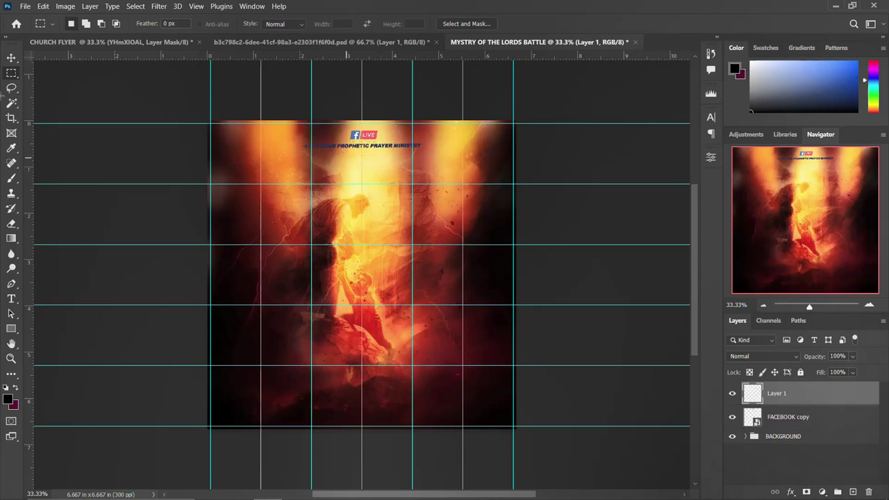
click(11, 58)
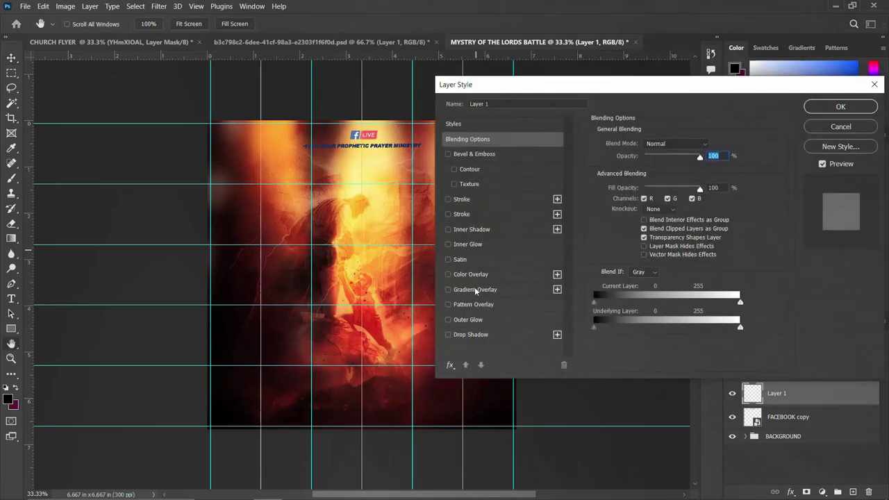
click(480, 275)
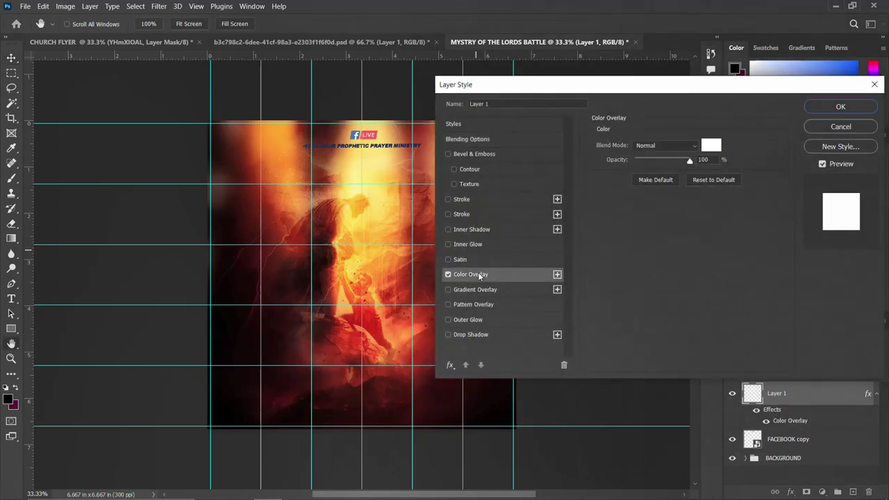
click(840, 107)
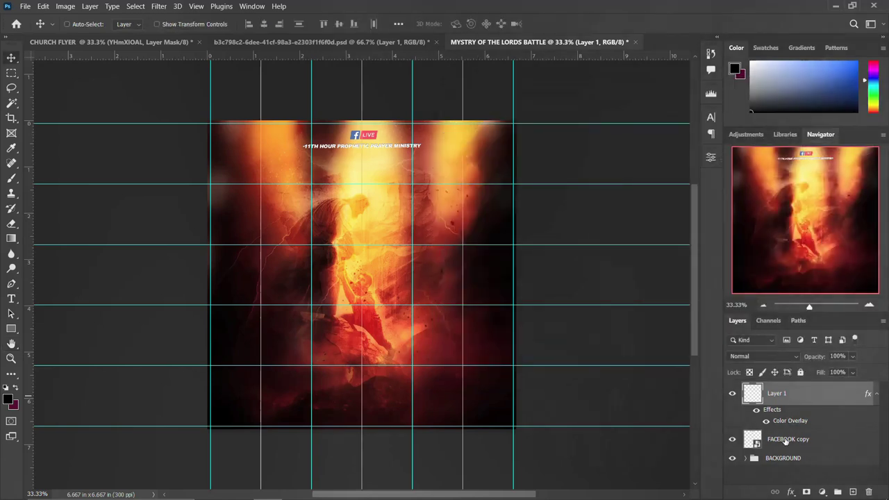
Group the white text layer with FACEBOOK copy as LOGO and check its visibility.
ctrl+click(786, 441)
key(ctrl+g)
double_click(781, 389)
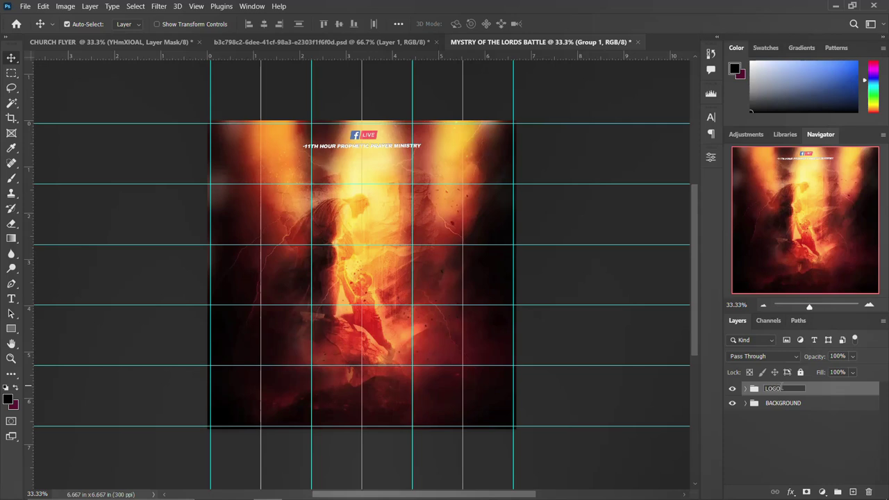
key(Return)
click(731, 391)
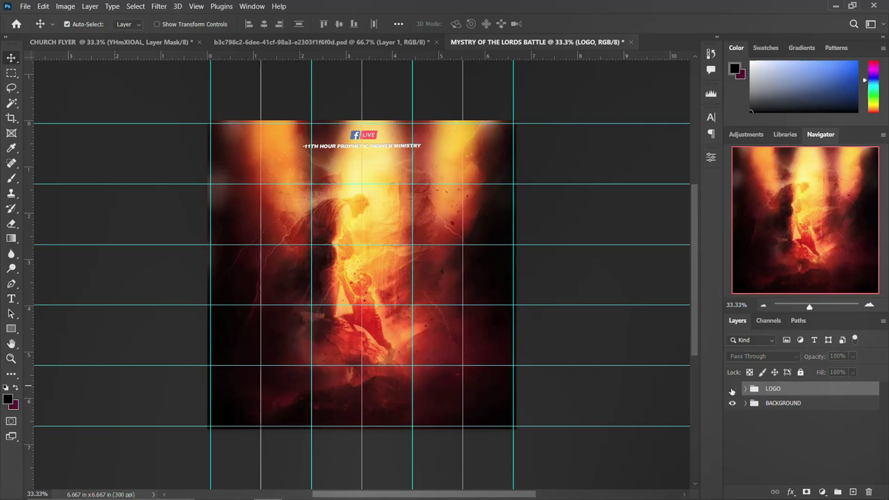
click(731, 390)
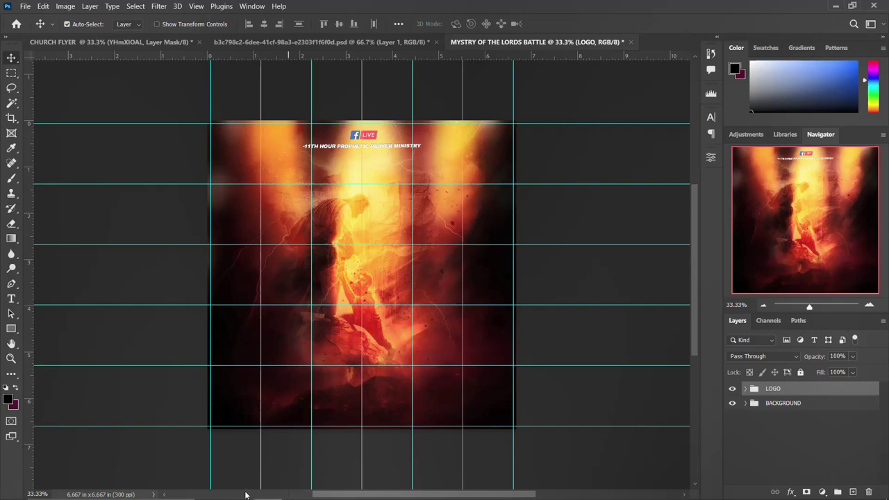
Place the golden shield photo from the CHURCH FLYER folder onto the flyer and enlarge it.
mouse_move(238, 488)
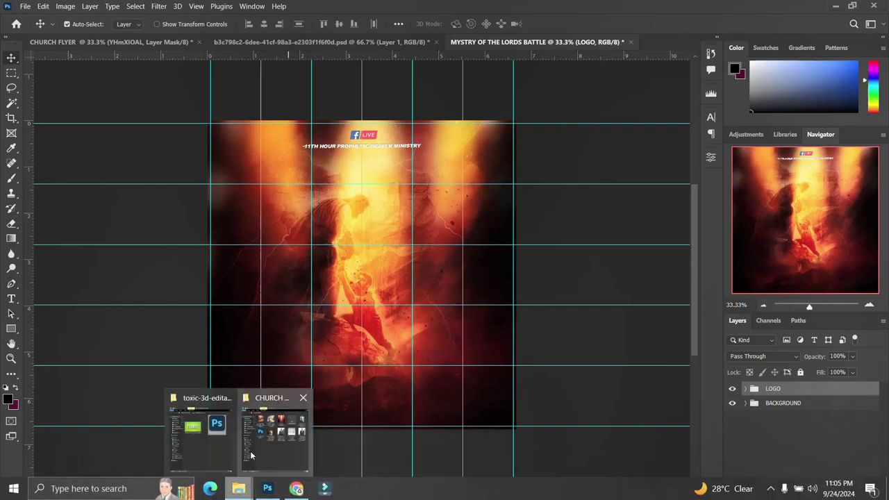
click(290, 457)
drag(273, 198, 584, 220)
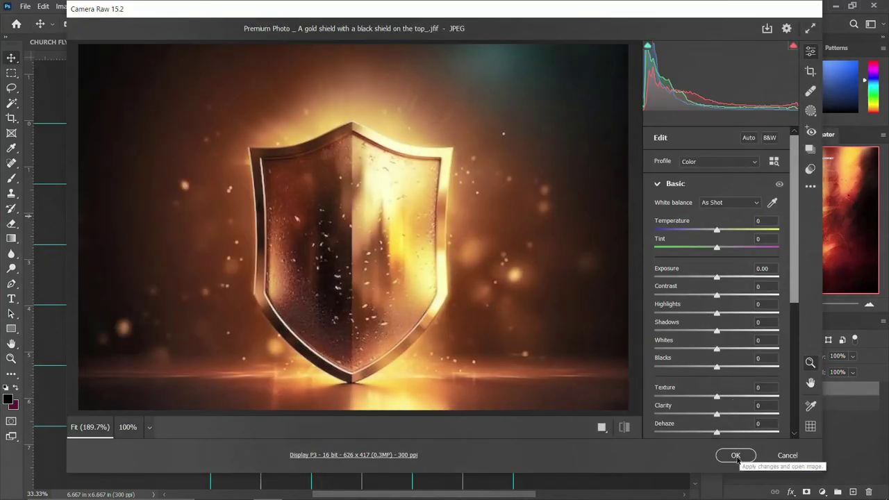
click(736, 455)
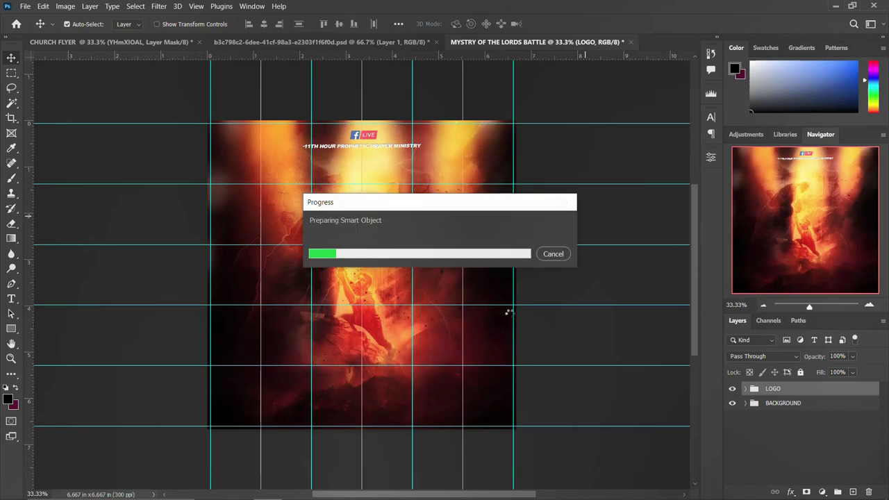
drag(429, 318, 493, 360)
key(Return)
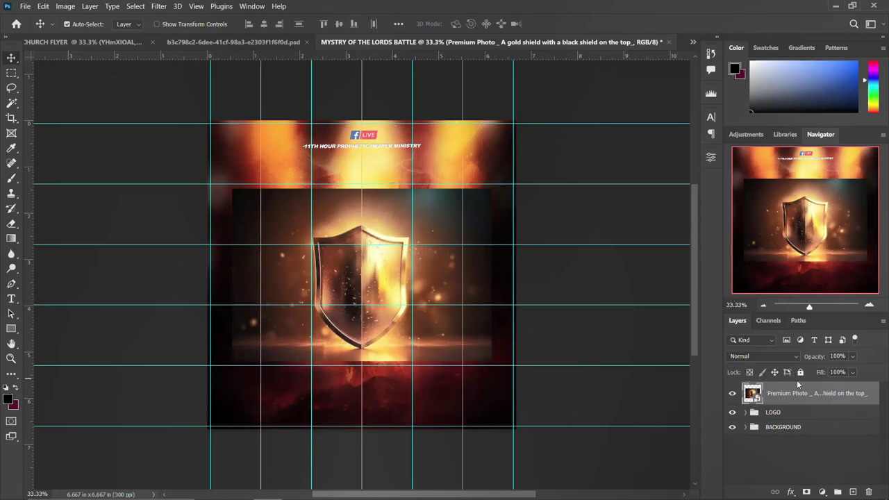
Add a layer mask to the shield and paint black to fade its right side.
click(805, 491)
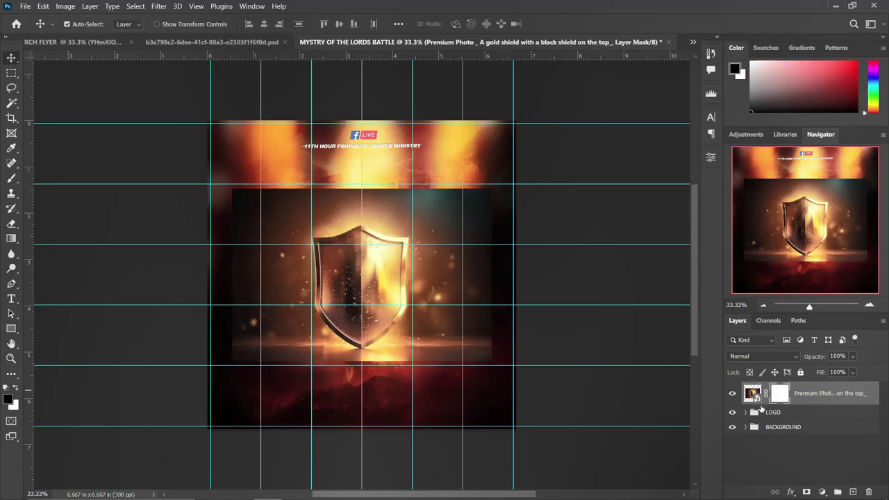
key(b)
mouse_move(423, 229)
mouse_down()
mouse_move(451, 223)
mouse_move(471, 186)
mouse_move(483, 291)
mouse_move(478, 369)
mouse_move(306, 392)
mouse_move(249, 366)
mouse_move(223, 278)
mouse_move(228, 162)
mouse_move(285, 168)
mouse_move(213, 182)
mouse_move(212, 307)
mouse_move(222, 240)
mouse_move(359, 177)
mouse_move(458, 189)
mouse_move(471, 217)
mouse_move(473, 340)
mouse_move(415, 393)
mouse_move(249, 383)
mouse_move(235, 330)
mouse_move(248, 257)
mouse_move(248, 292)
mouse_move(238, 273)
mouse_up()
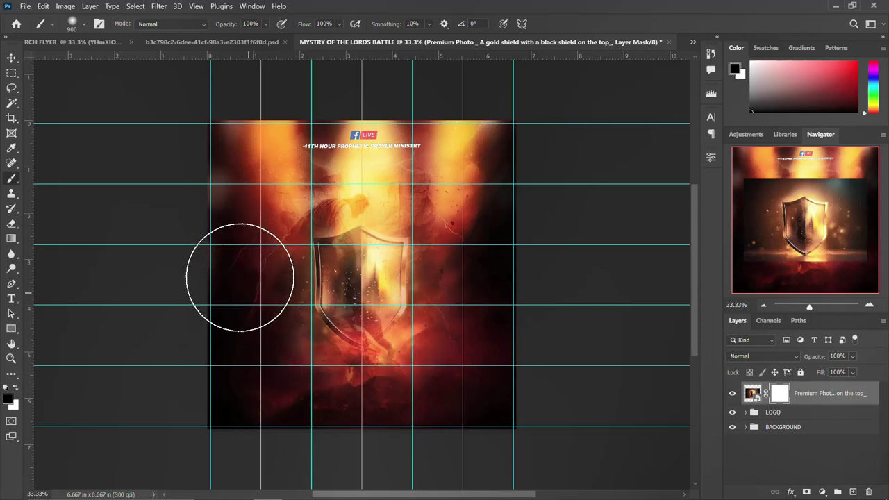
Move the shield higher, scale it to about 126%, and keep its blend mode Normal.
click(11, 58)
drag(388, 259, 380, 229)
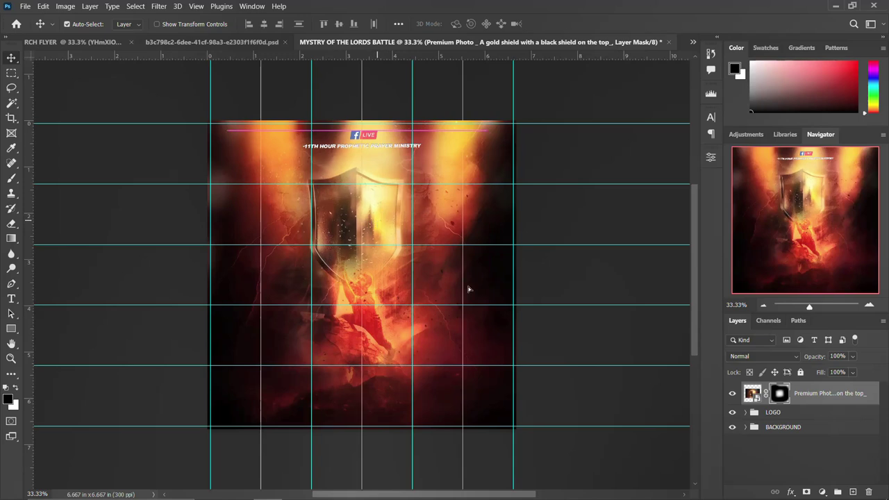
key(ctrl)
key(ctrl+t)
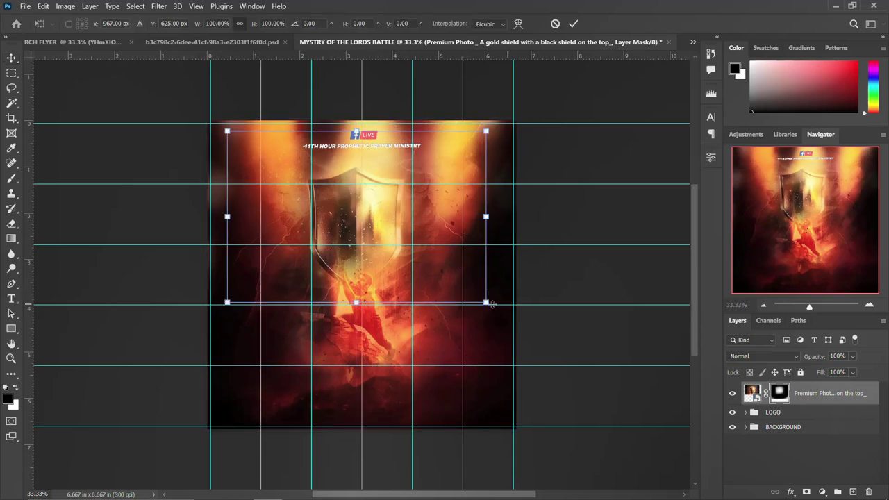
drag(496, 302, 525, 322)
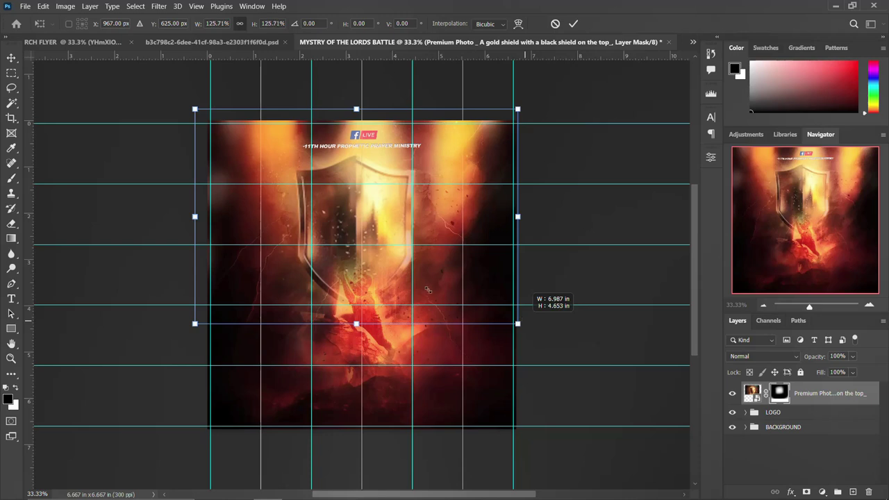
drag(427, 291, 392, 274)
key(Return)
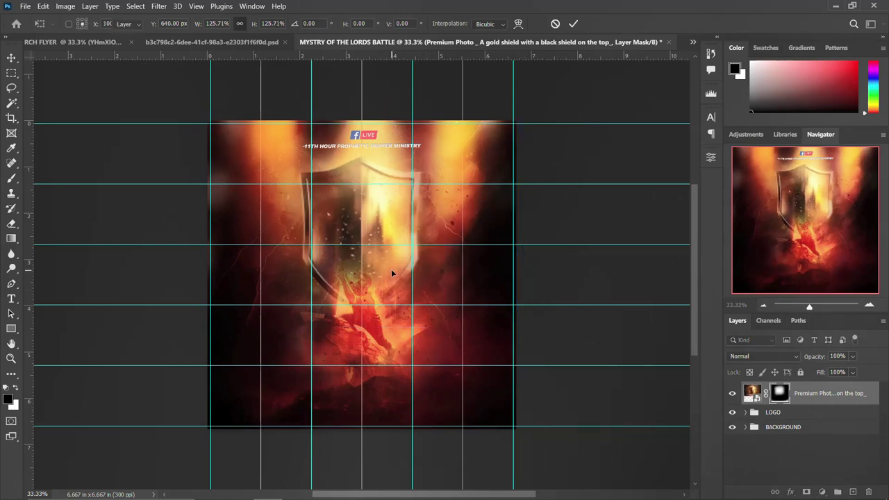
click(780, 357)
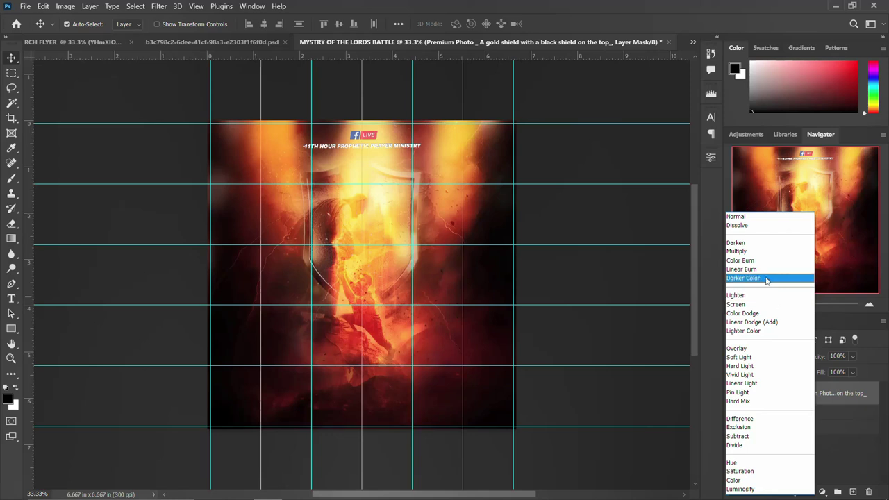
click(765, 218)
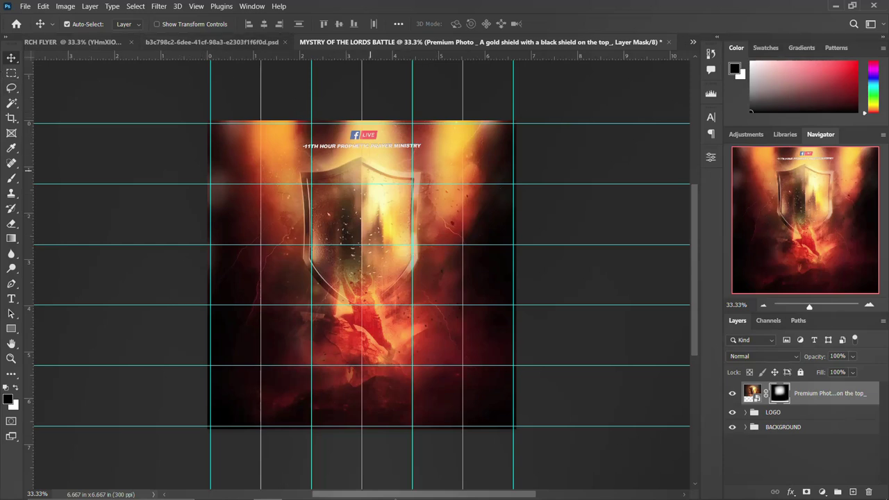
Paste the gold 'MYSTRY OF THE LORD'S BATTLE' title graphic as Layer 2 above the shield.
mouse_move(238, 488)
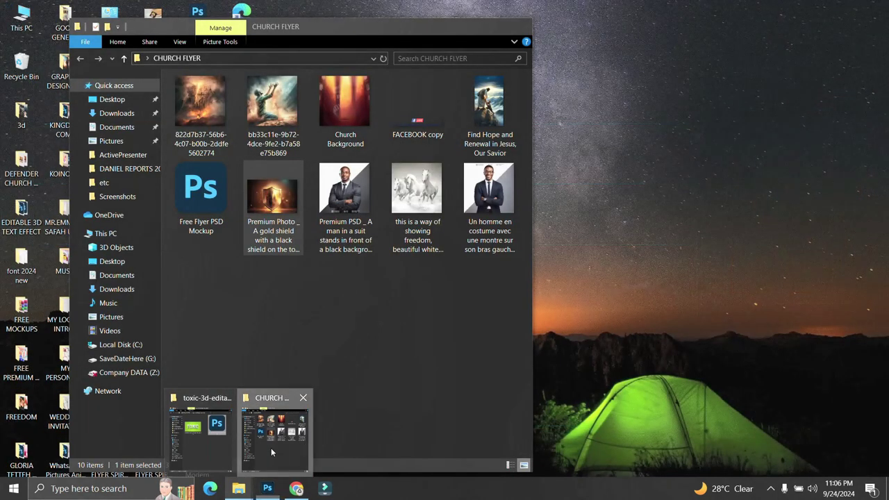
click(271, 446)
click(194, 217)
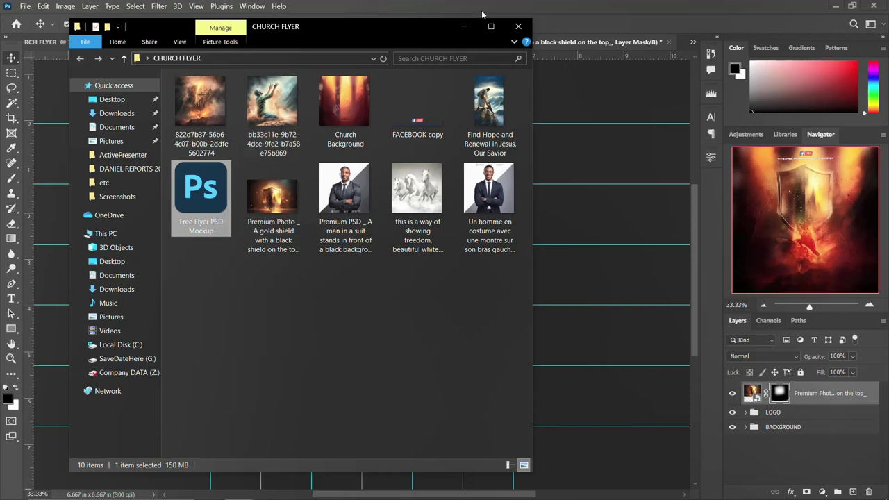
click(518, 5)
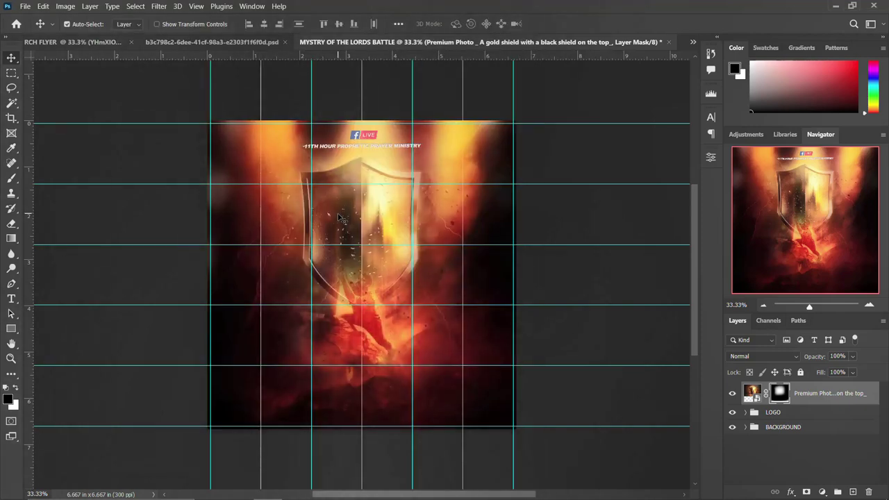
key(ctrl+v)
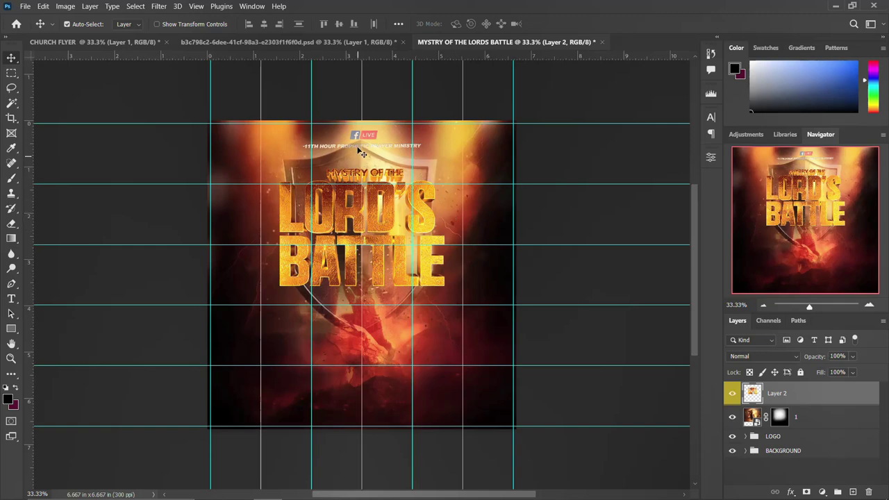
mouse_move(264, 484)
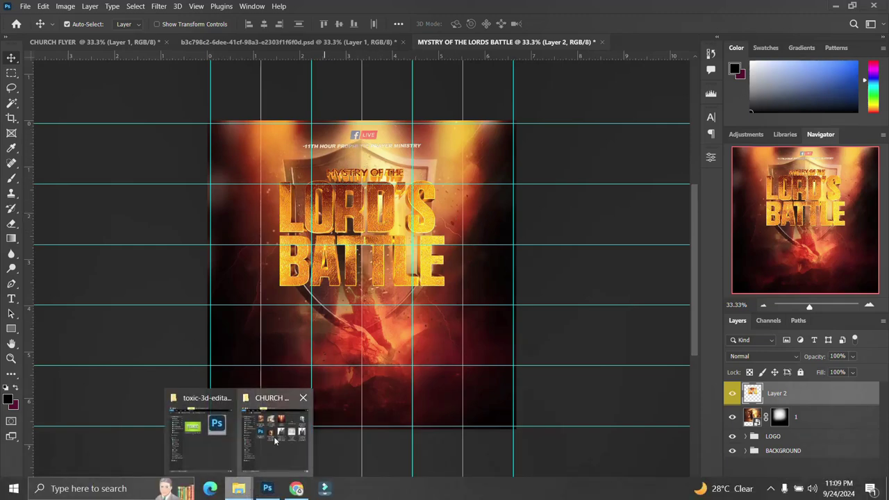
click(278, 448)
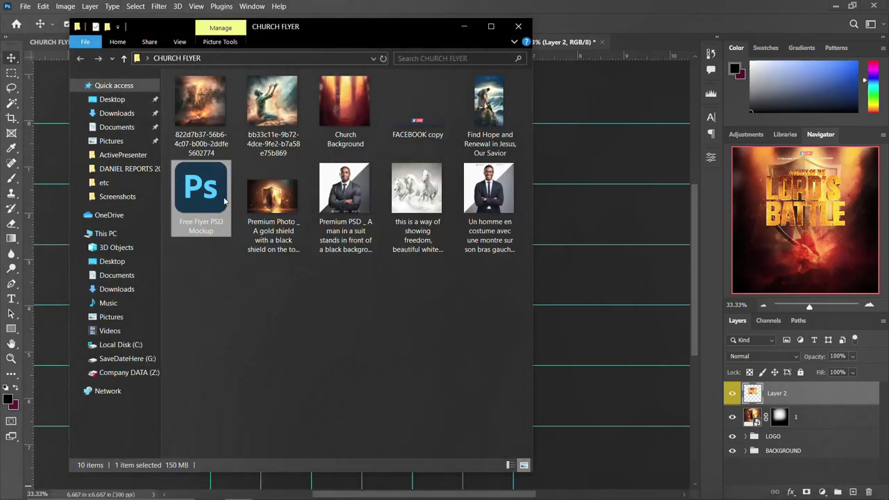
click(637, 4)
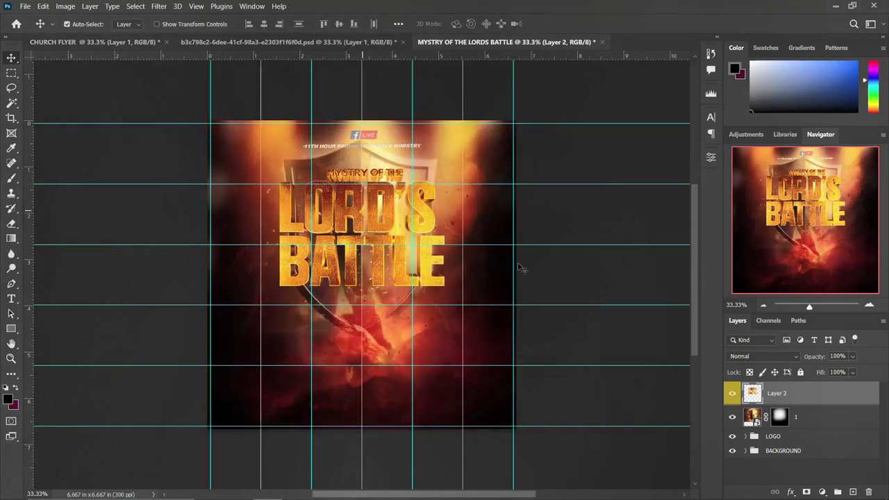
Group the title graphic and shield layers with Ctrl+G and rename the group THEME.
click(799, 418)
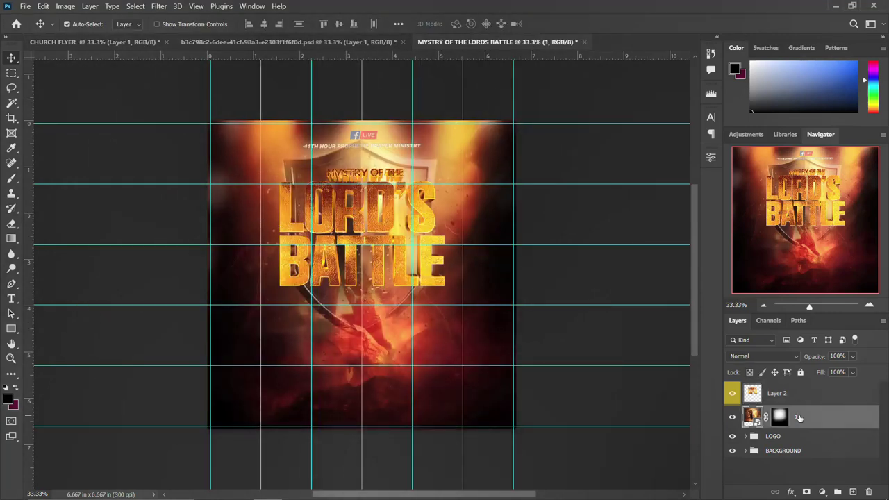
click(803, 397)
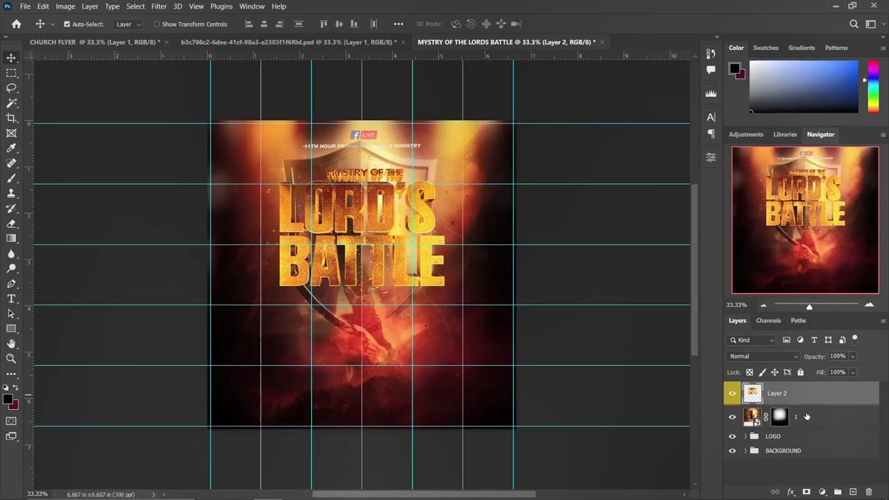
shift+click(807, 418)
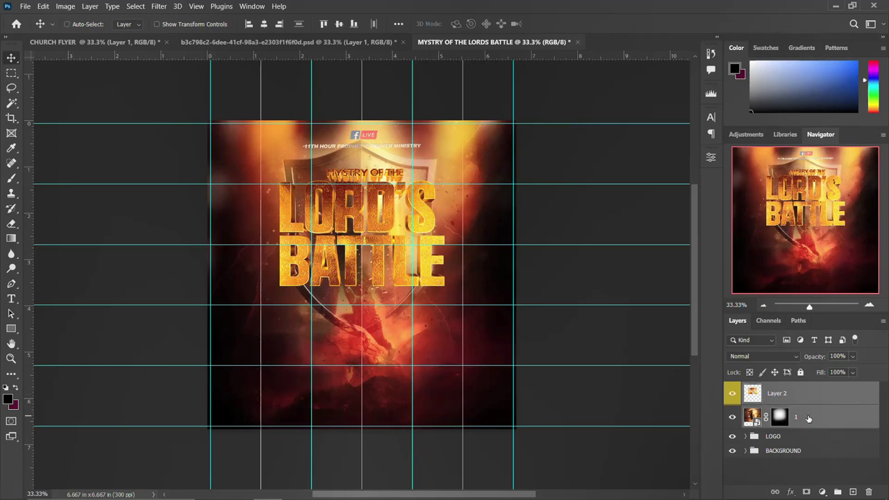
key(ctrl+t)
key(Return)
key(ctrl+g)
double_click(776, 390)
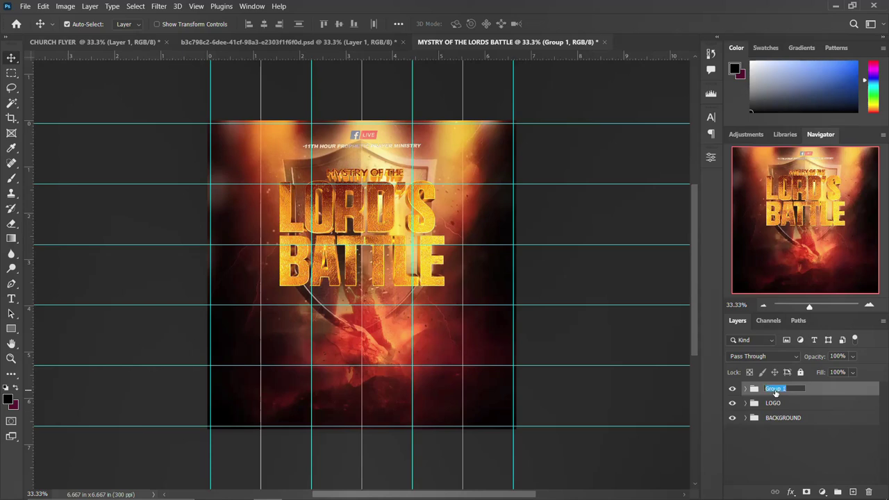
text(THEME)
key(Return)
Place the man-in-a-suit photo on the flyer and rasterize its layer.
mouse_move(239, 488)
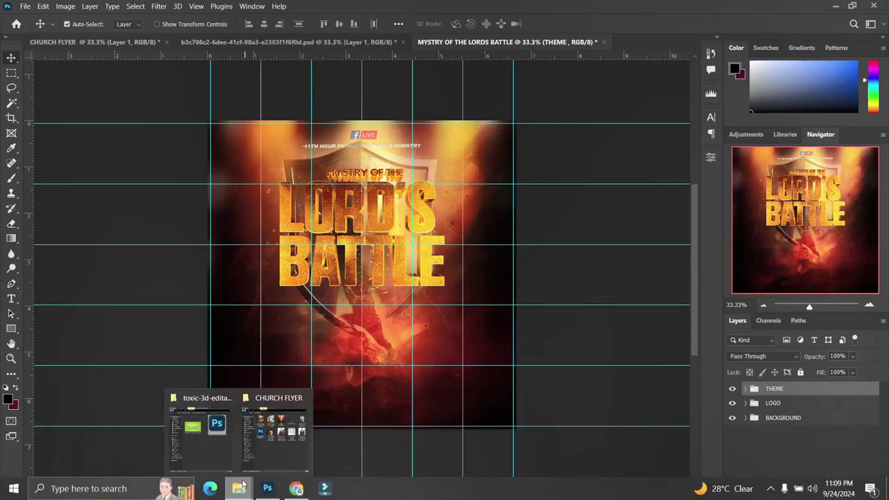
click(278, 460)
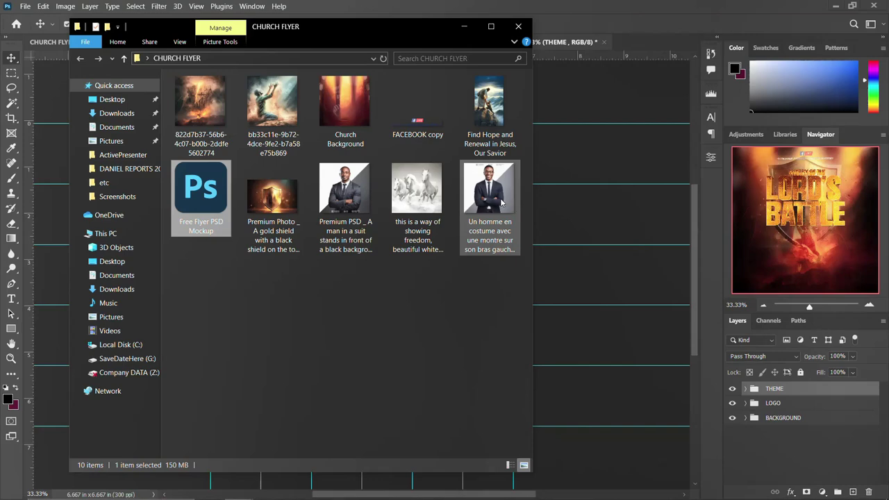
drag(345, 197, 602, 285)
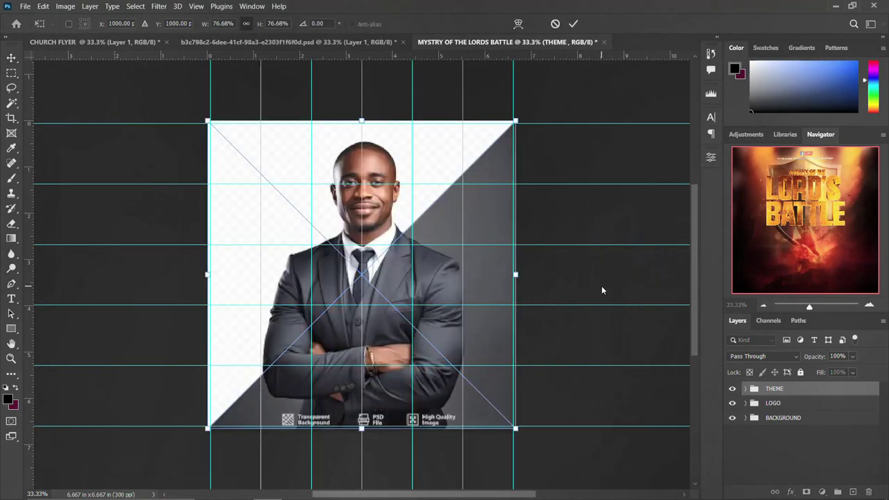
key(Return)
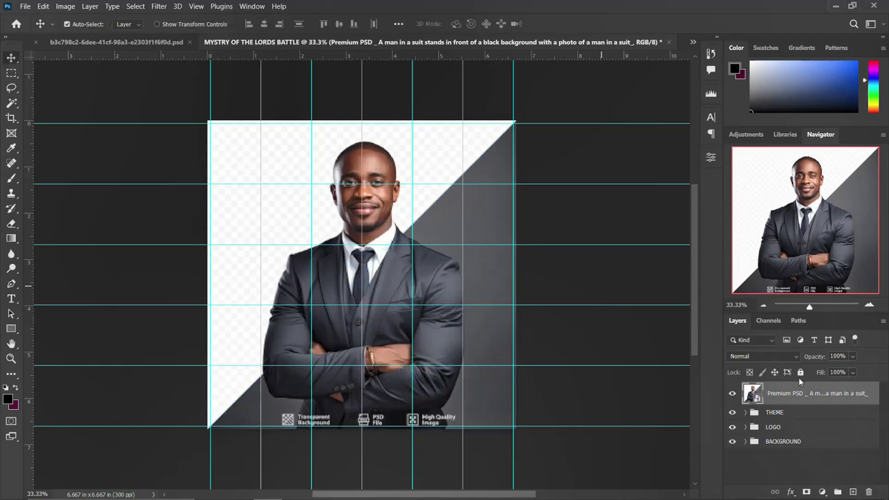
right_click(793, 393)
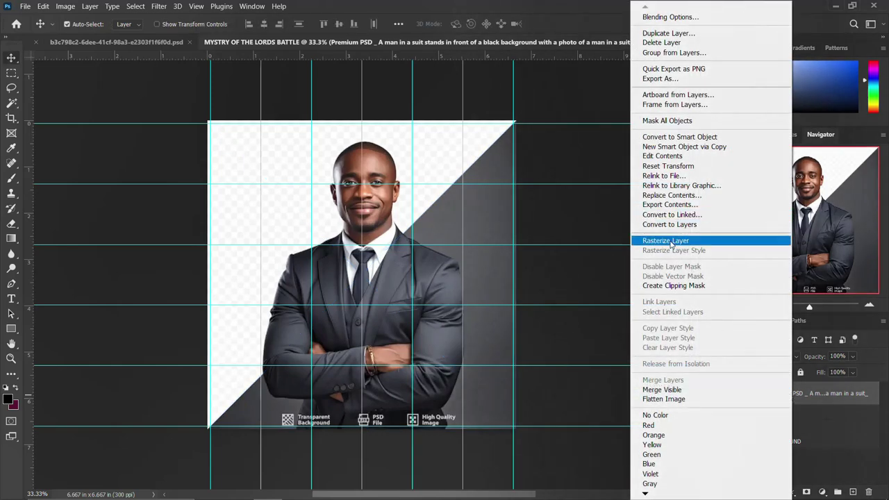
click(669, 240)
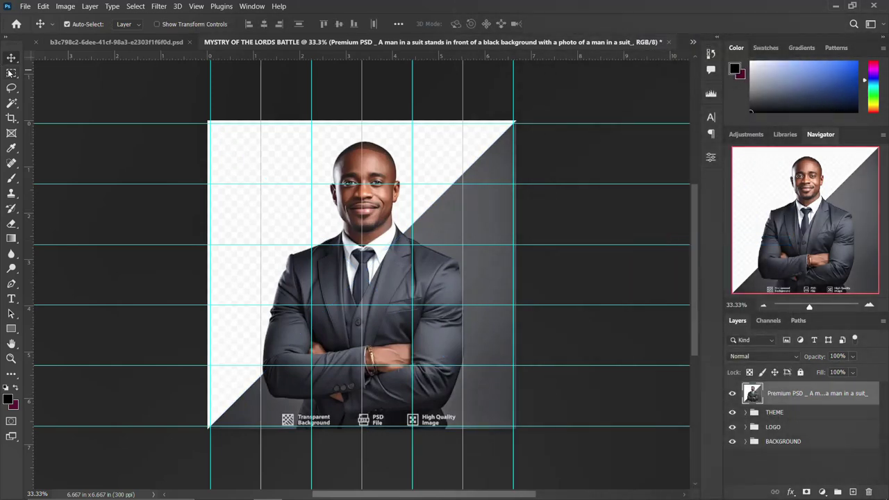
Select the man with Select Subject and copy him onto his own layer.
key(w)
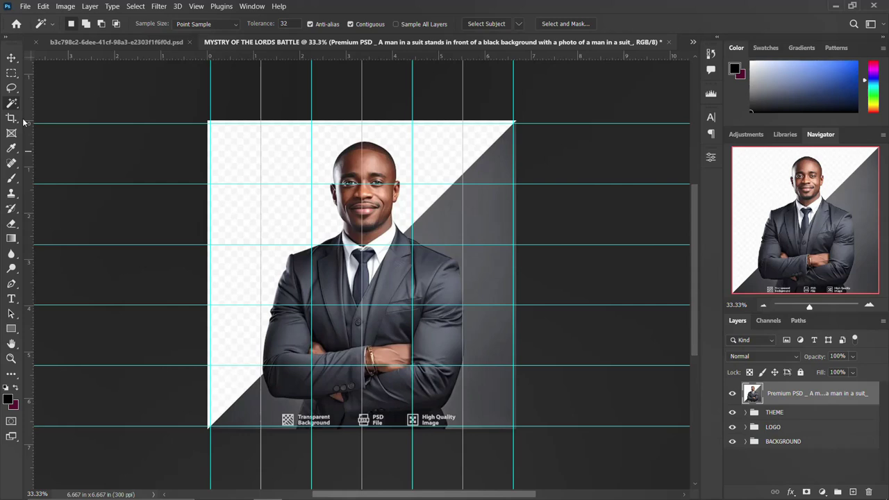
click(434, 170)
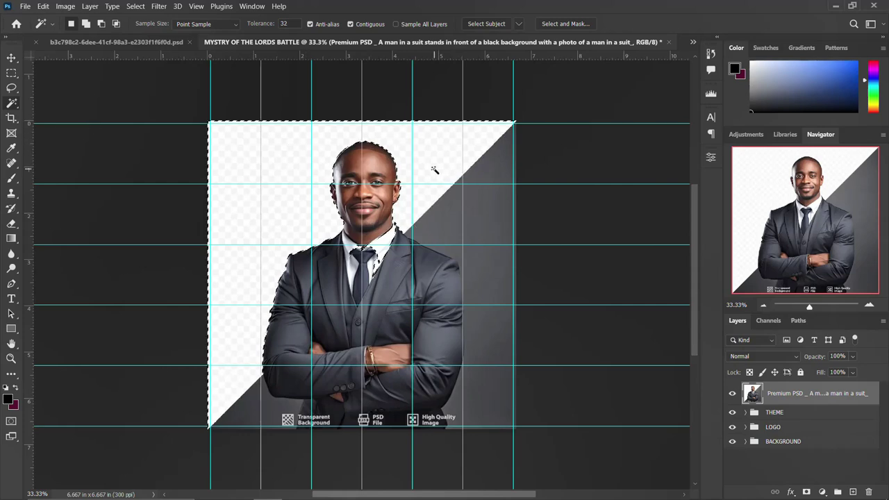
click(495, 214)
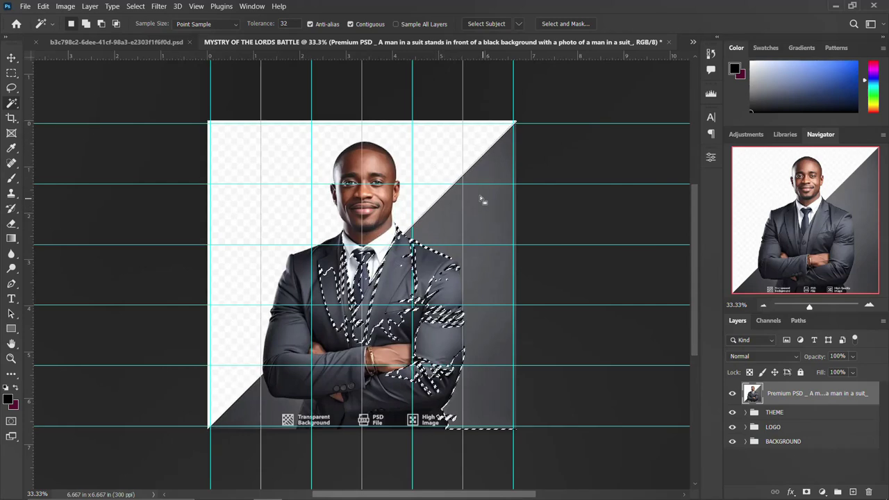
click(493, 24)
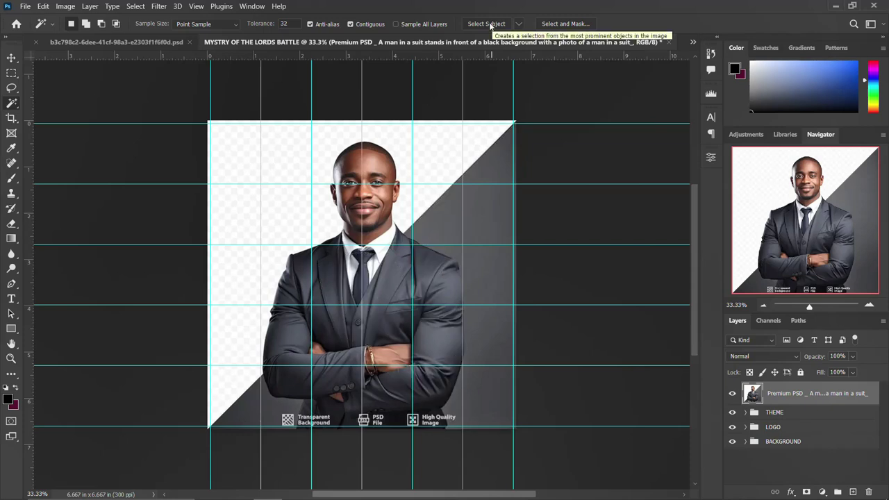
click(484, 24)
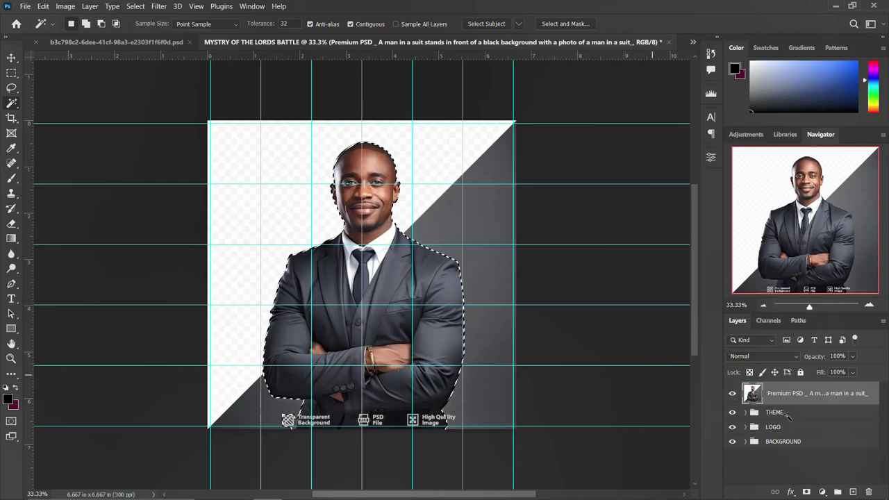
key(ctrl+j)
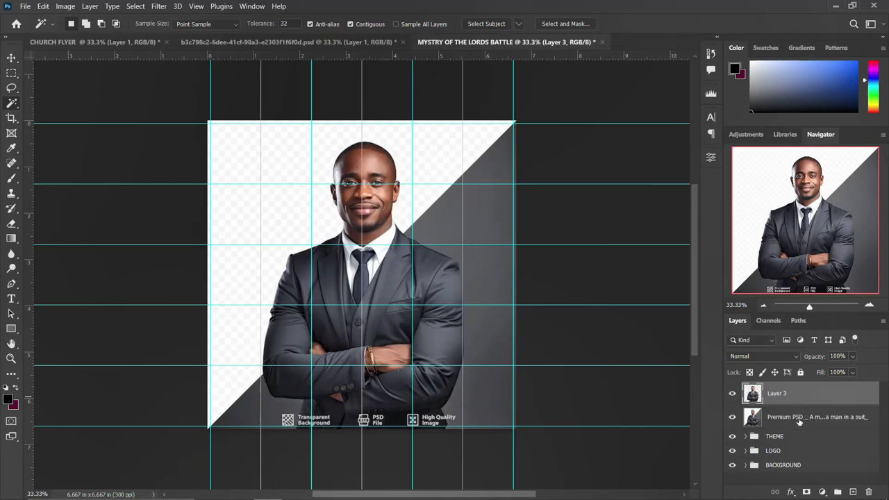
Delete the original photo layer and move the cut-out man down below the title.
click(796, 418)
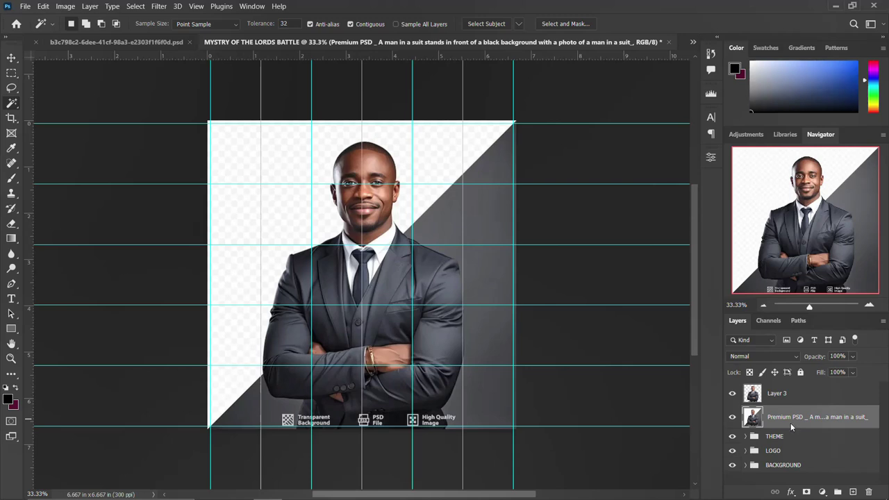
key(Delete)
click(784, 396)
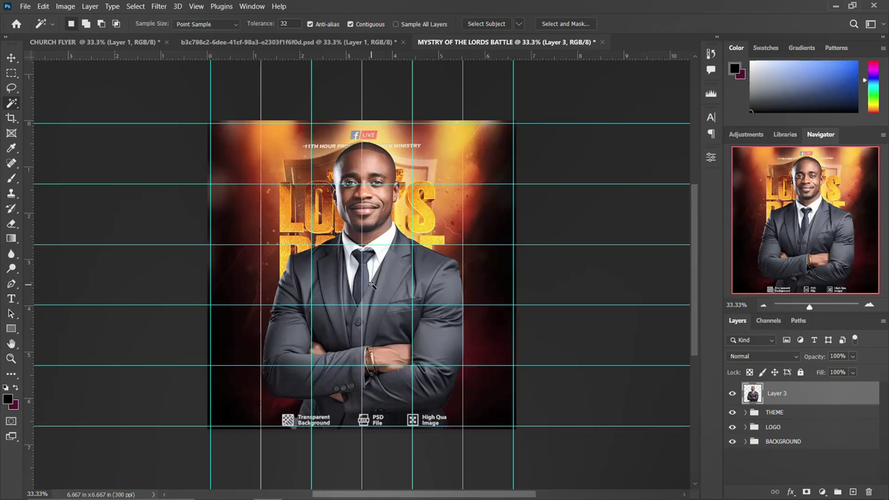
key(v)
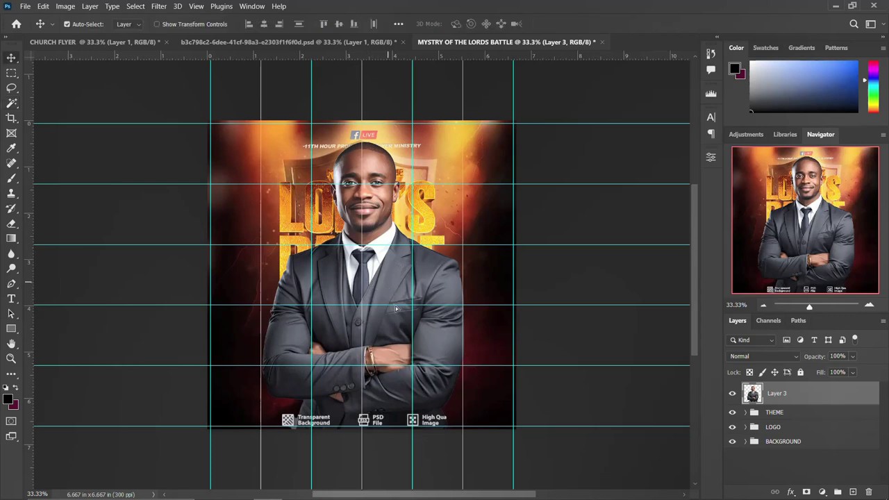
drag(396, 308, 418, 356)
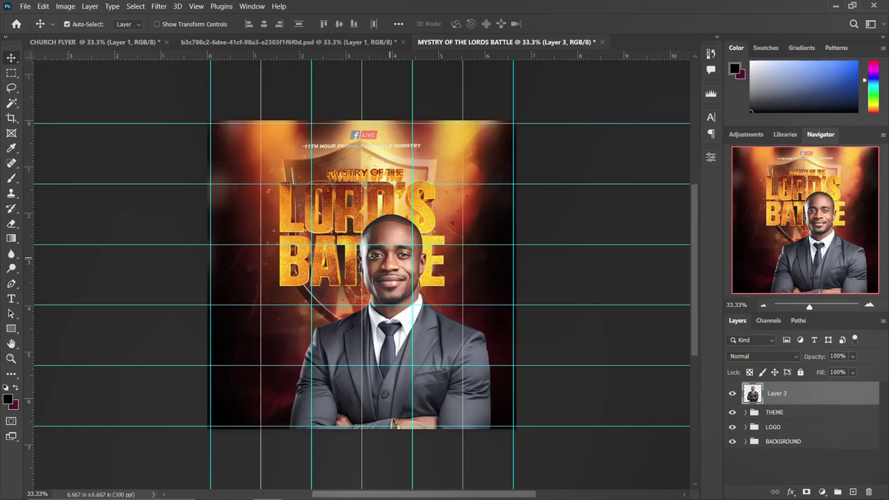
Place the 'Un homme en costume' photo of the man in glasses, enlarge it, and rasterize it.
mouse_move(238, 488)
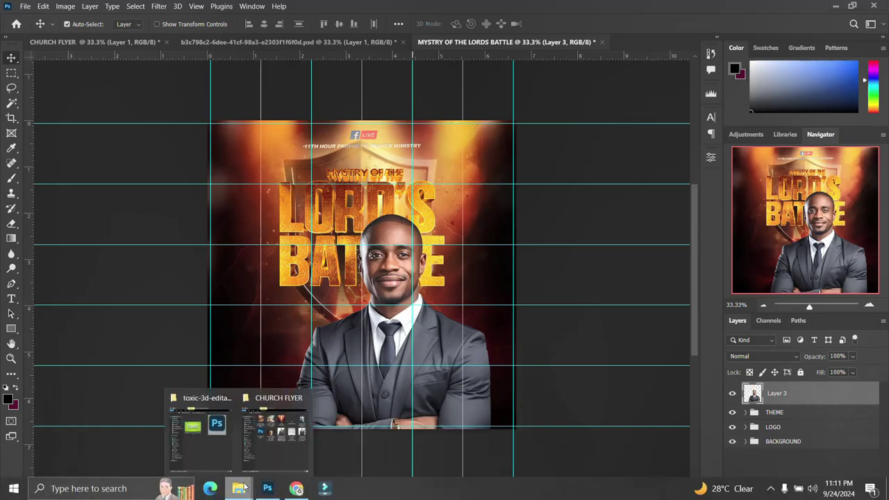
click(272, 450)
click(491, 189)
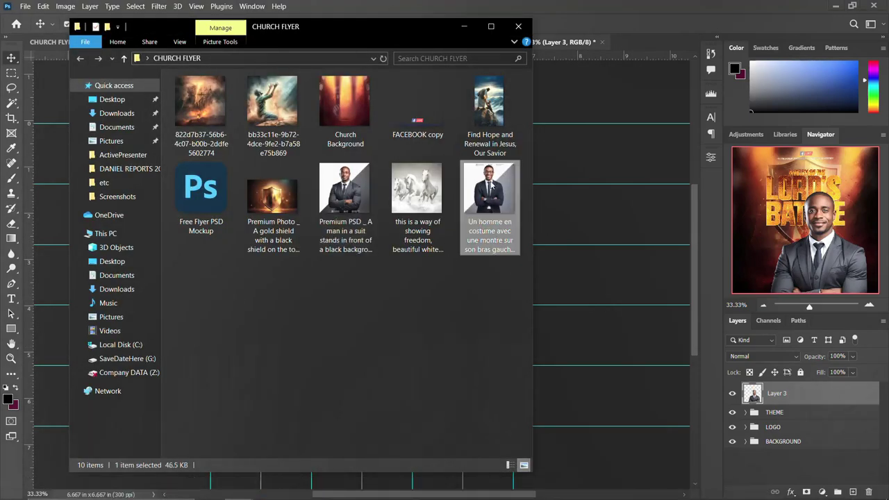
drag(491, 189, 605, 273)
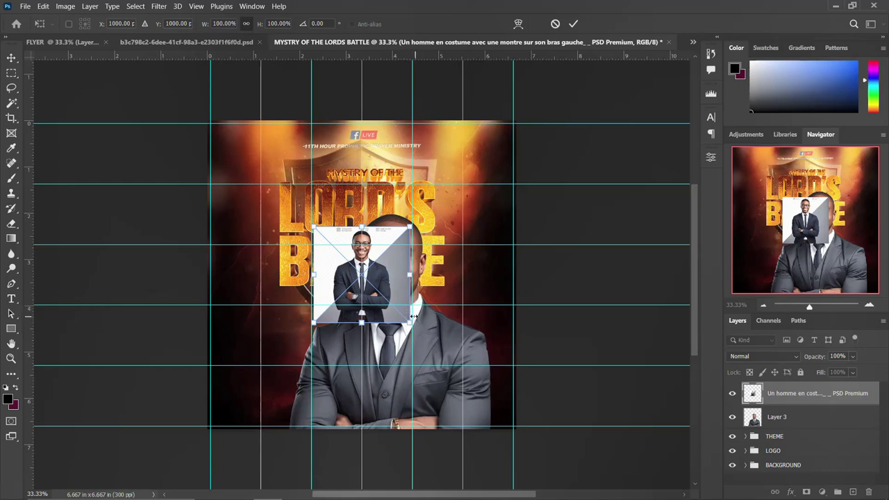
drag(414, 332, 485, 376)
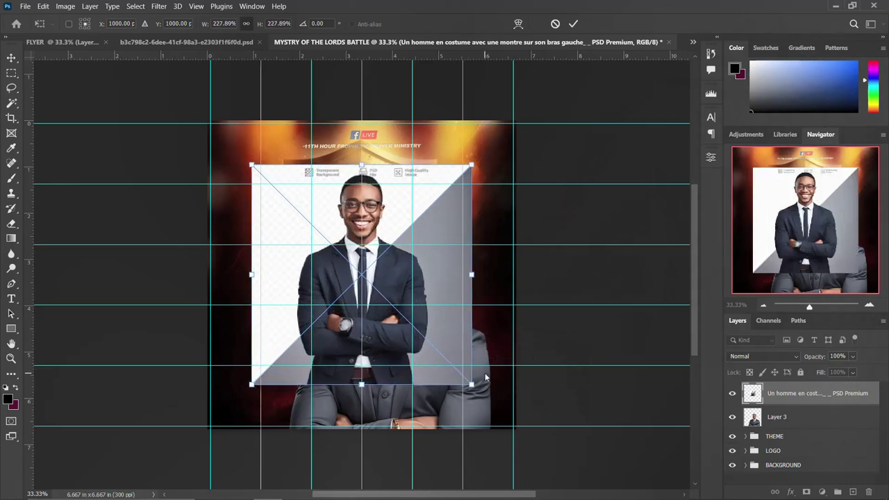
key(Return)
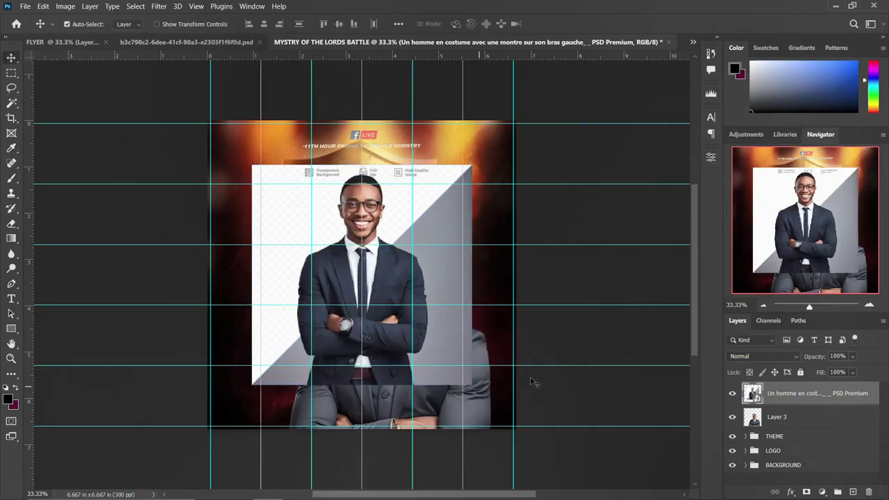
right_click(822, 392)
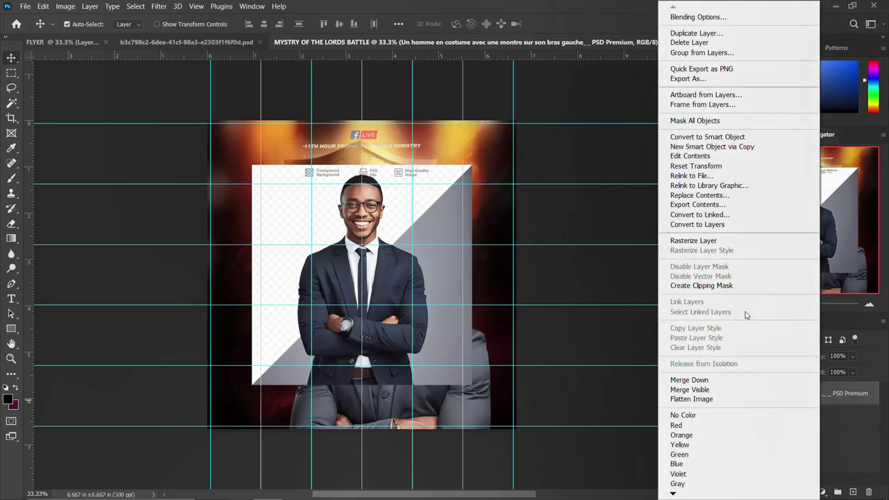
click(690, 241)
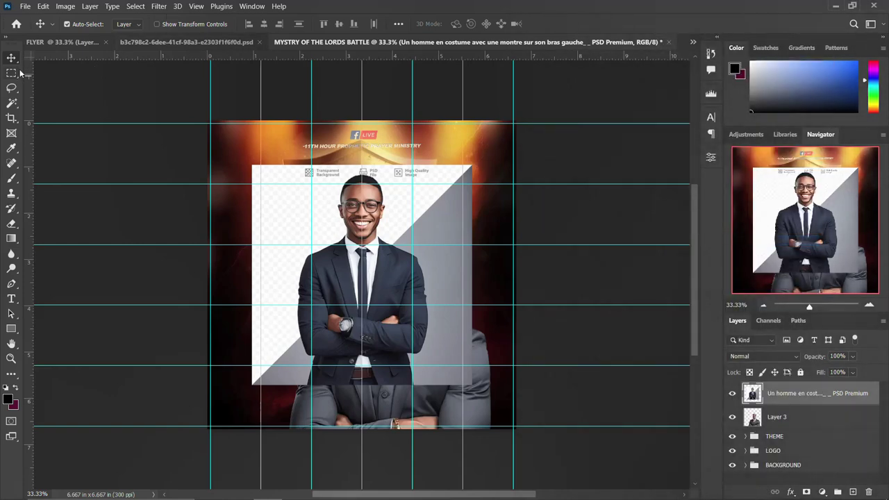
key(w)
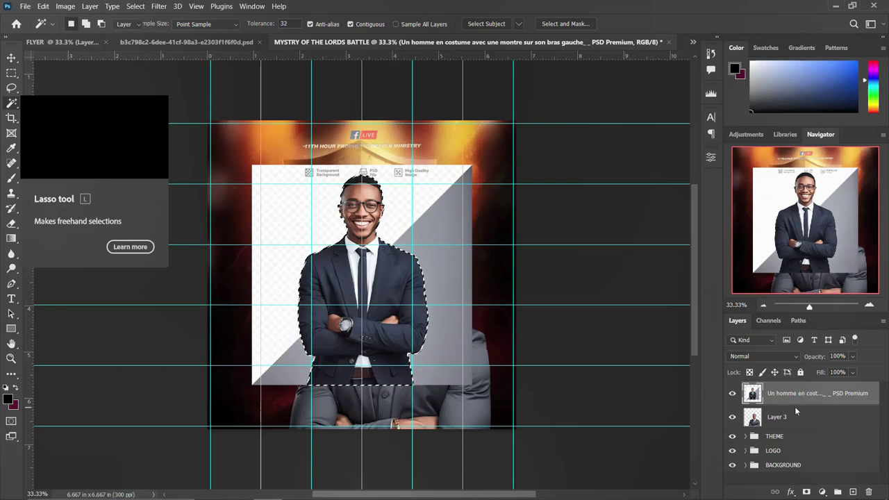
Position the man in glasses behind the first man and convert both layers to one smart object.
key(v)
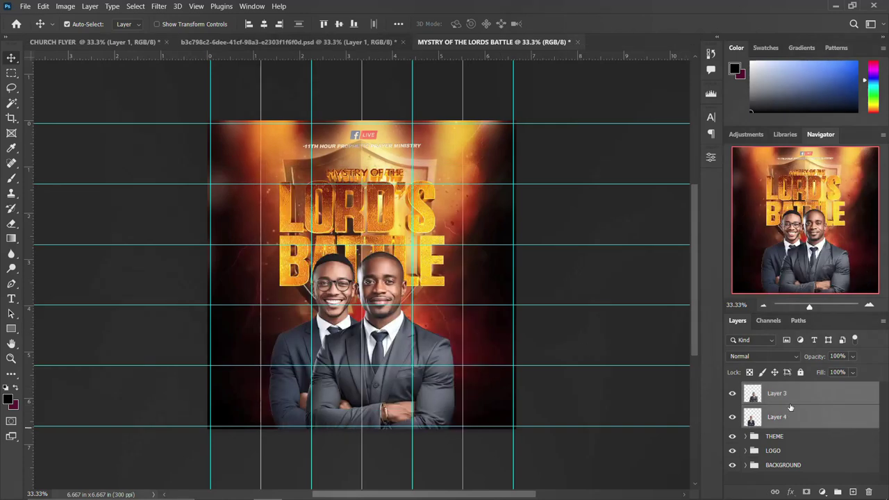
right_click(828, 395)
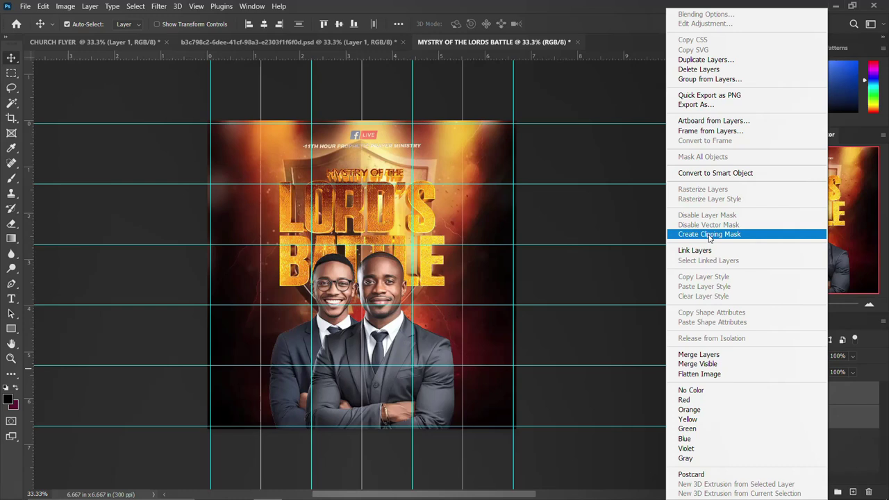
click(719, 173)
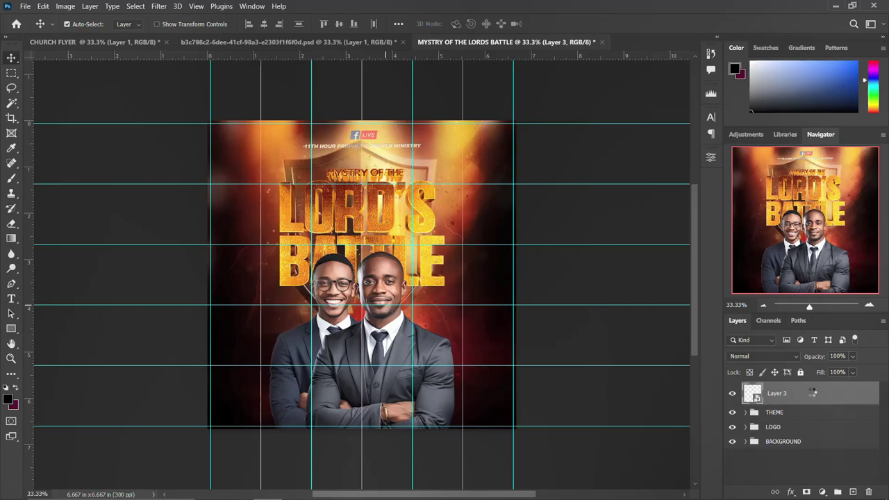
Apply a Camera Raw Filter: Temperature +23, Highlights +12, Blacks −56, Texture +32, Saturation +13.
click(160, 7)
click(198, 87)
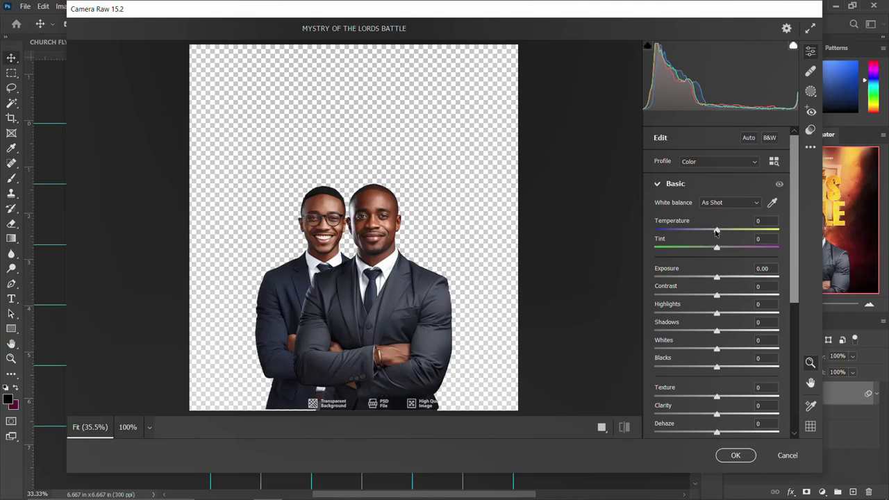
mouse_move(716, 232)
mouse_down()
mouse_move(742, 232)
mouse_move(696, 232)
mouse_move(731, 232)
mouse_move(723, 249)
mouse_move(707, 248)
mouse_move(718, 236)
mouse_up()
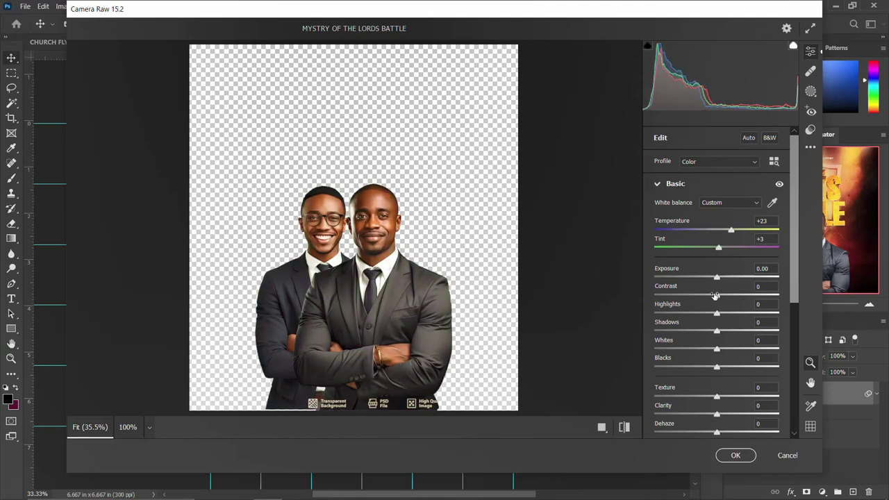
drag(719, 315, 724, 315)
click(725, 314)
drag(717, 367, 682, 367)
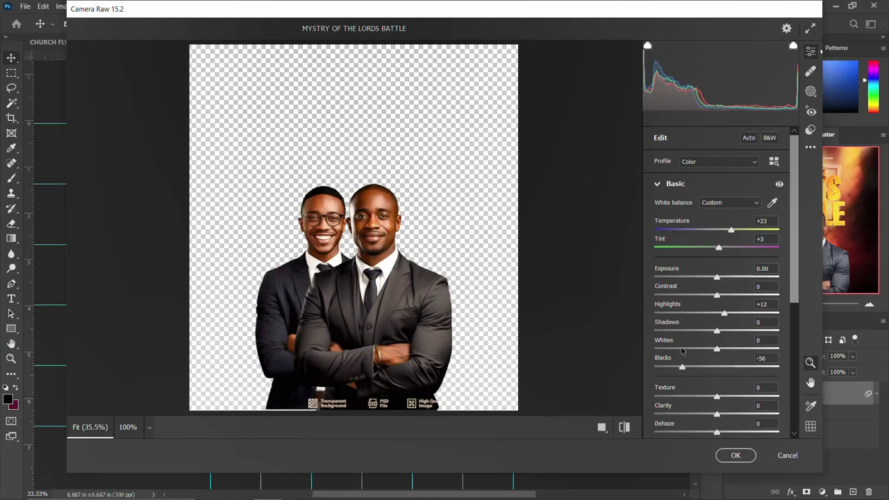
drag(716, 398, 736, 398)
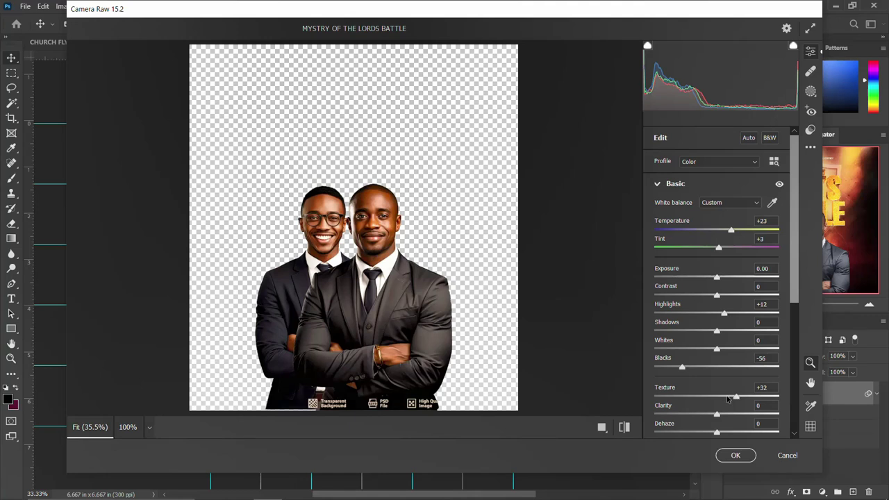
scroll(724, 401, down, 2)
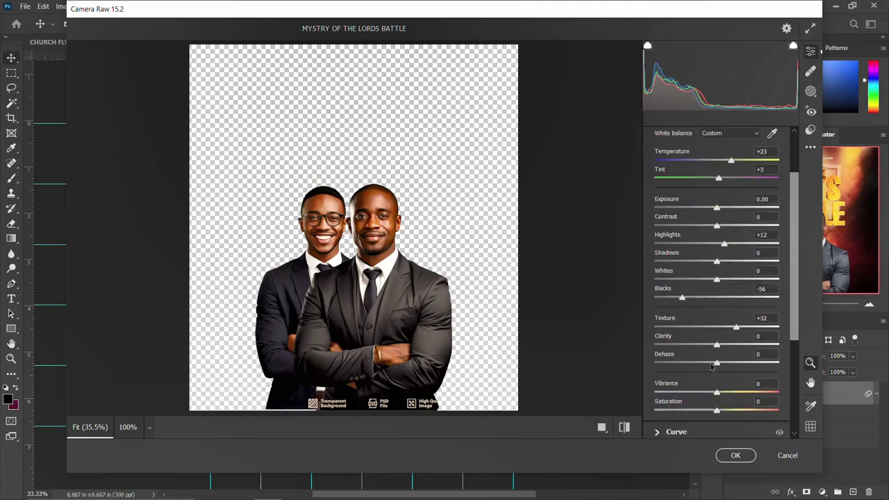
drag(717, 413, 725, 413)
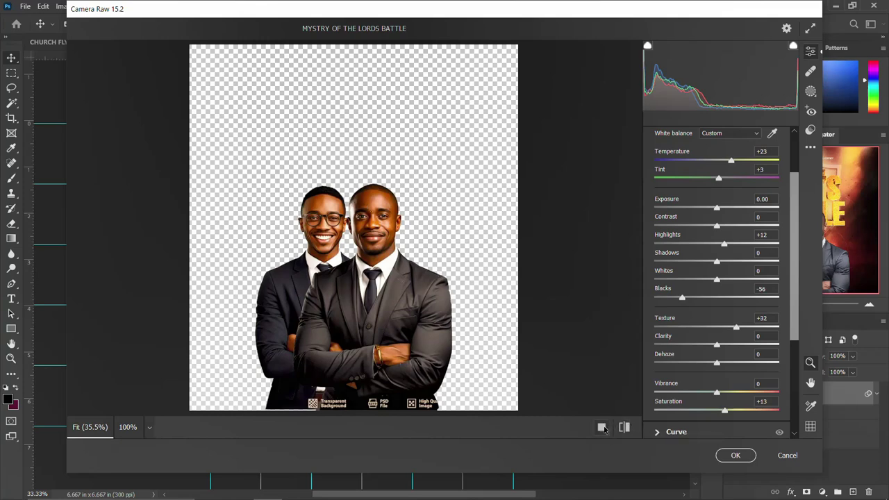
click(602, 427)
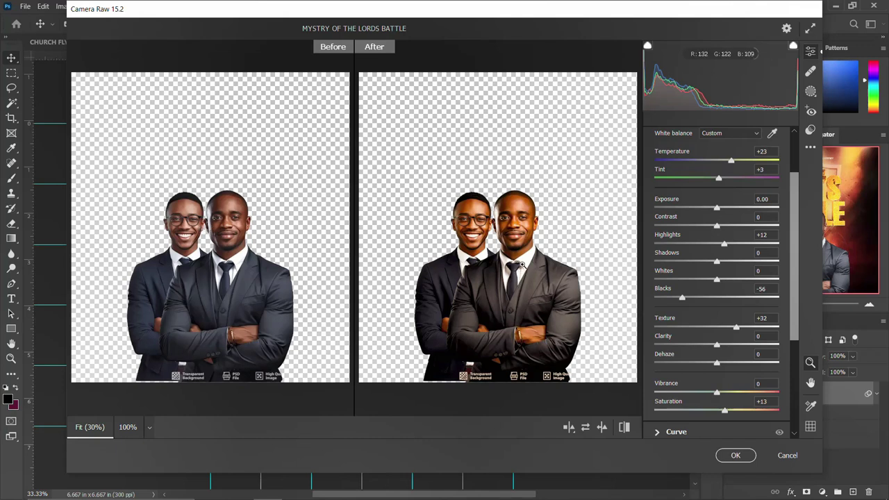
click(736, 455)
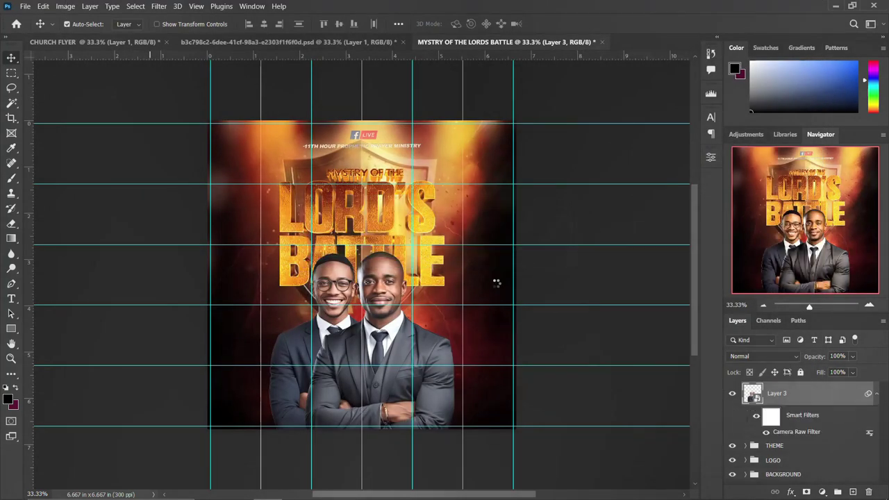
Remove the placeholder text and apply the script font to the 'with' text.
click(876, 394)
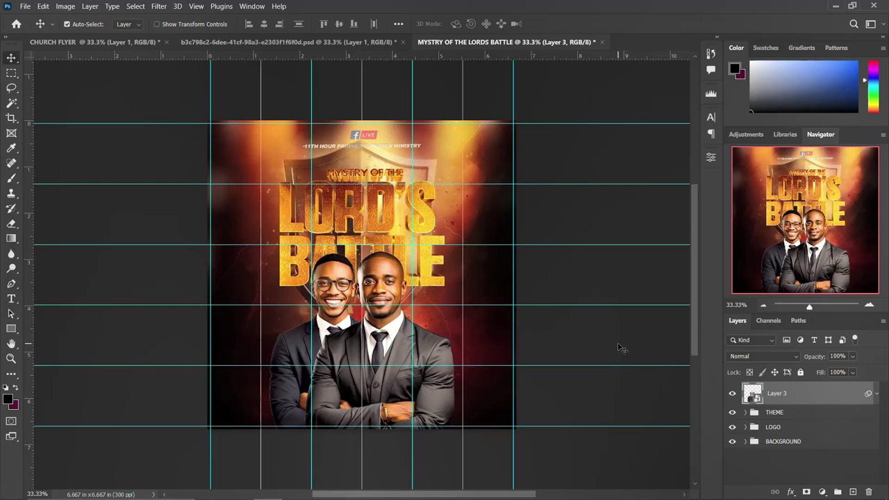
key(t)
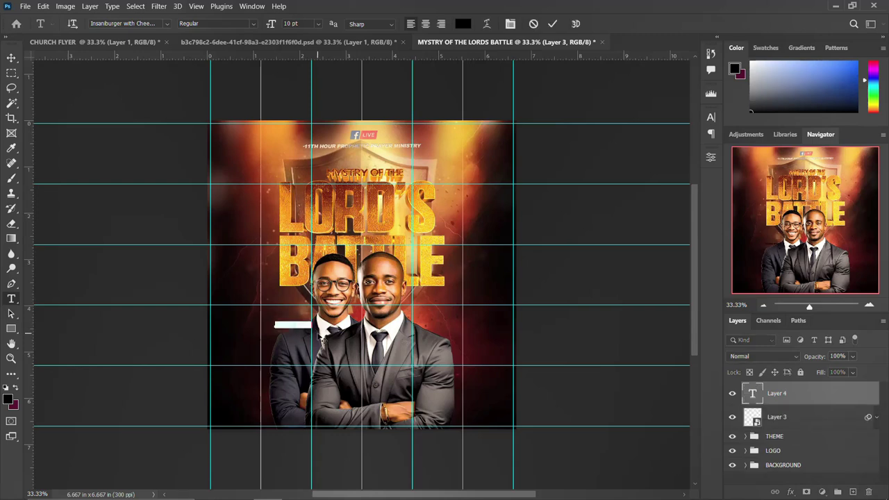
key(Left)
key(Delete)
click(712, 117)
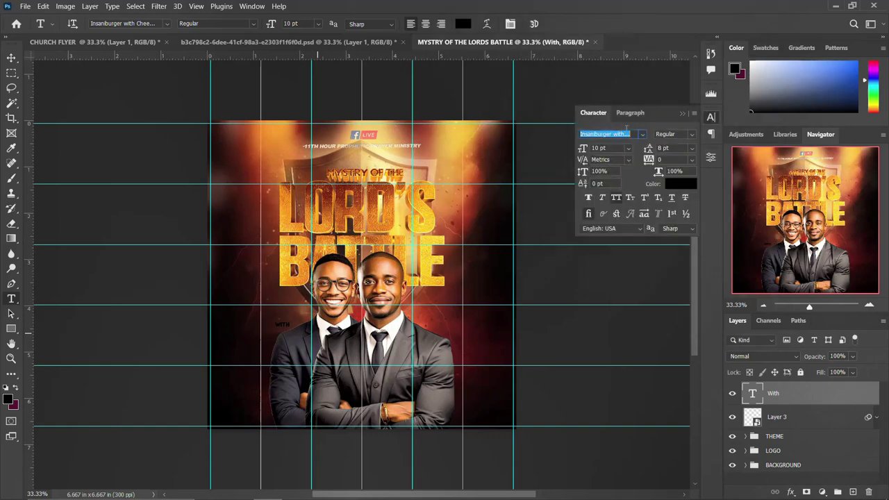
click(644, 135)
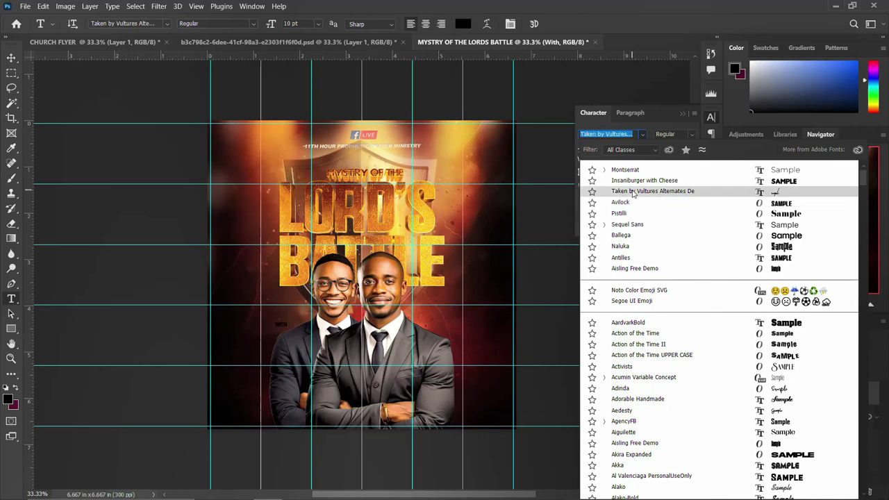
click(632, 191)
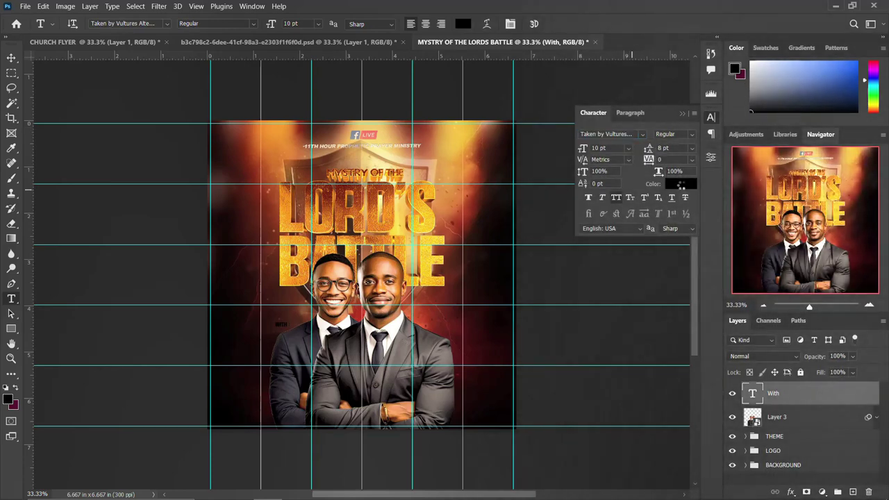
Make the 'with' text white #ffffff at 30 pt and start a new text box beneath it.
click(681, 183)
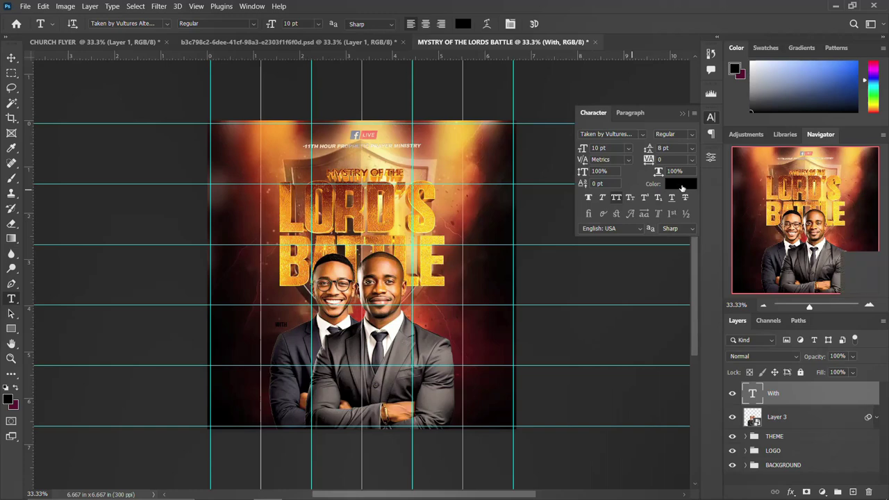
click(584, 207)
text(ffffff)
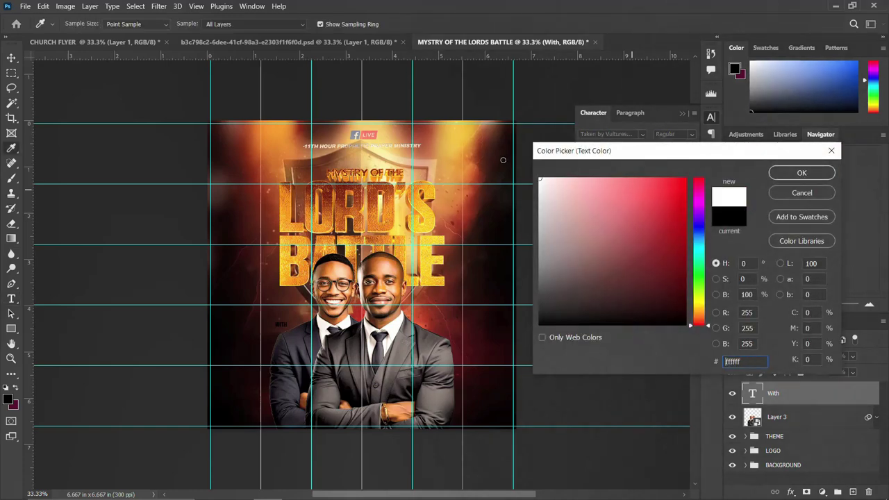
click(802, 173)
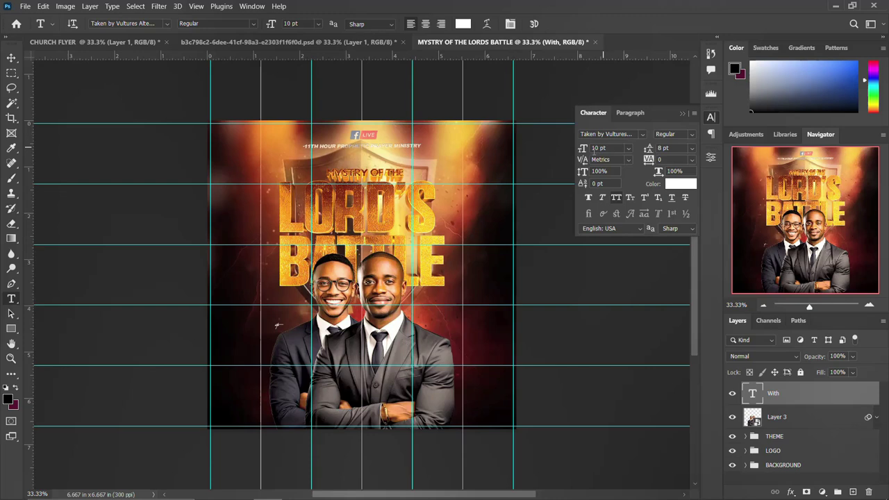
text(30)
key(Return)
click(711, 119)
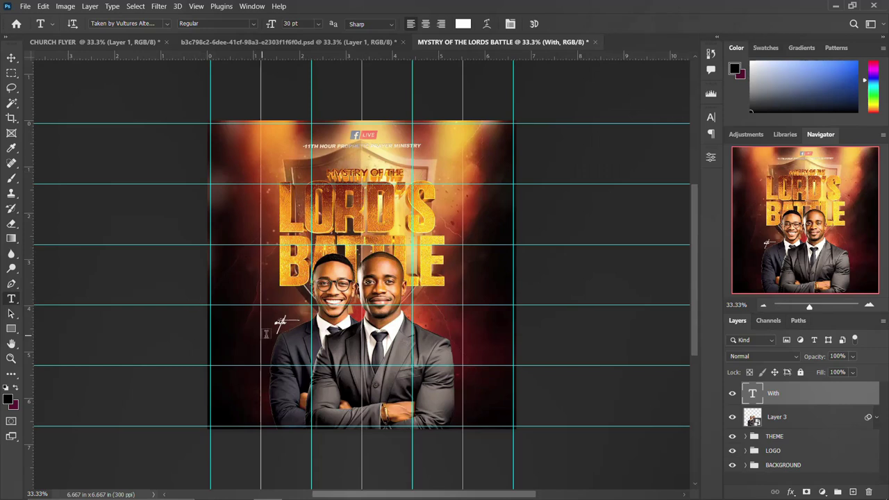
click(238, 345)
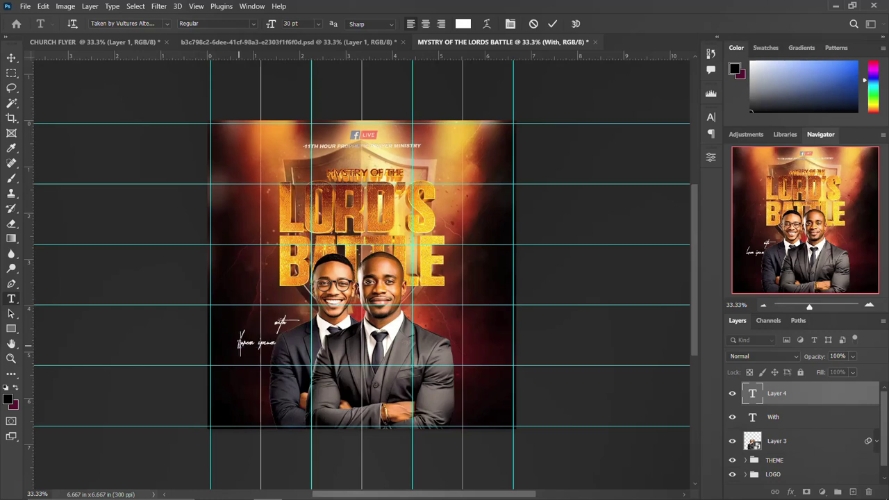
Type the left speaker's first name and surname on two lines.
key(BackSpace)
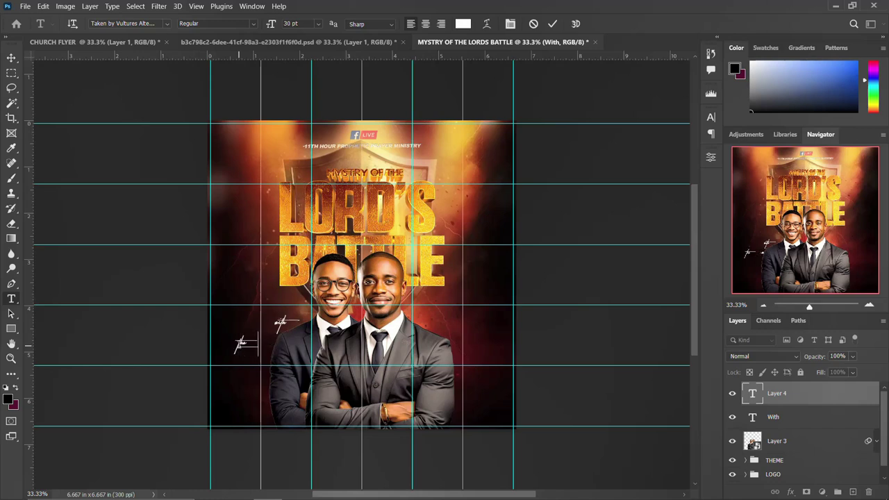
key(Return)
key(ctrl+Return)
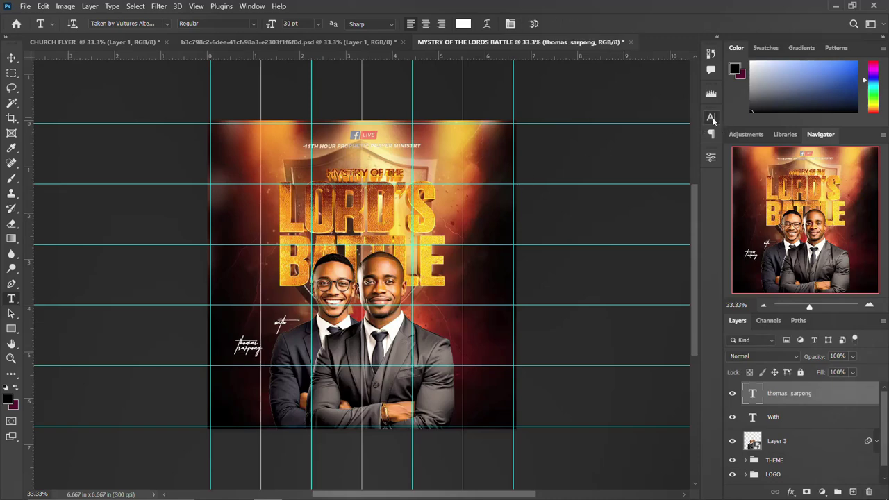
Set the speaker's name in Insaniburger with Cheese at 8 pt.
click(712, 118)
click(644, 135)
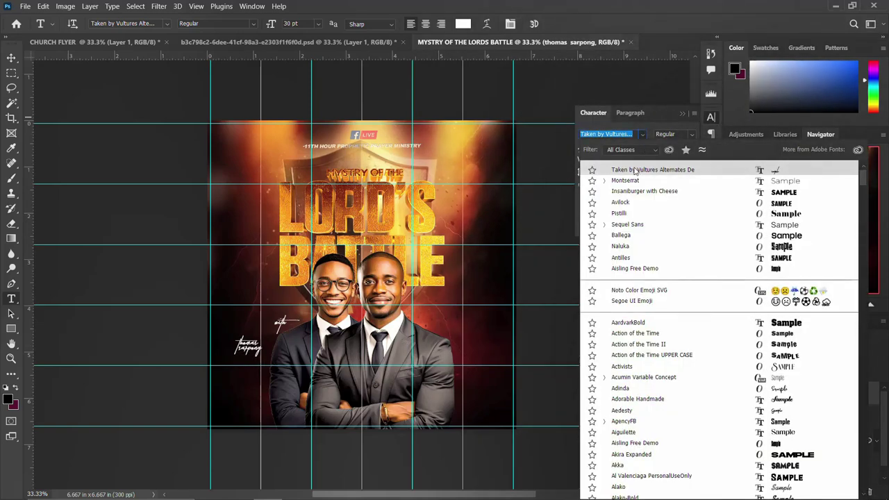
key(Down)
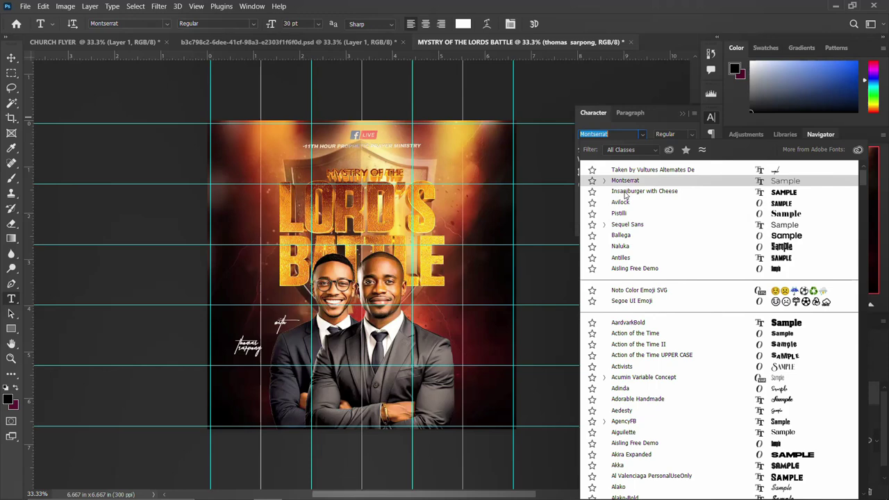
key(Down)
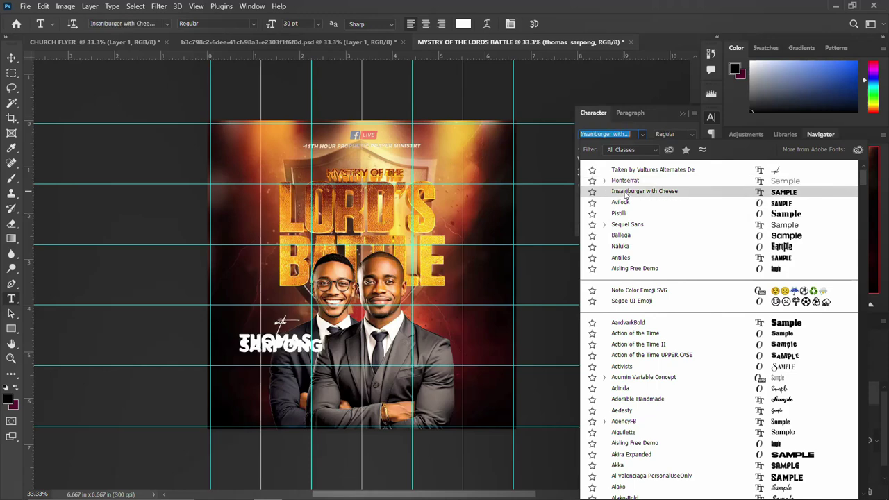
click(625, 191)
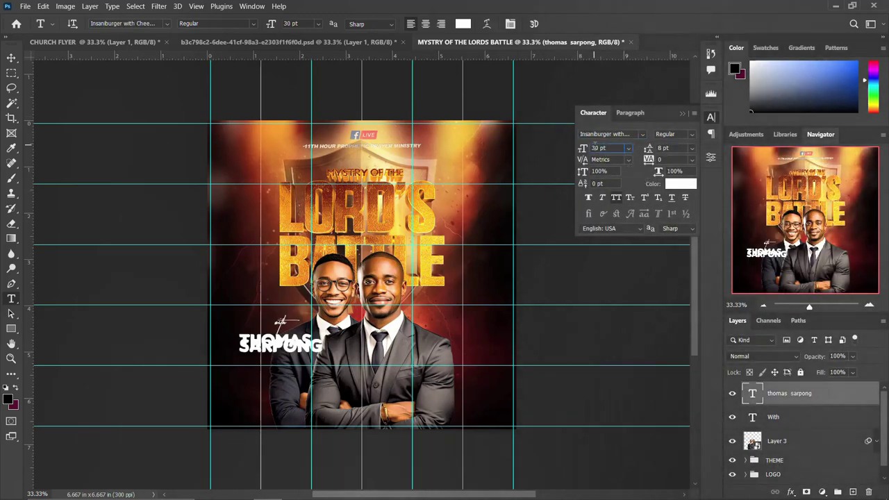
double_click(595, 148)
text(8)
key(Return)
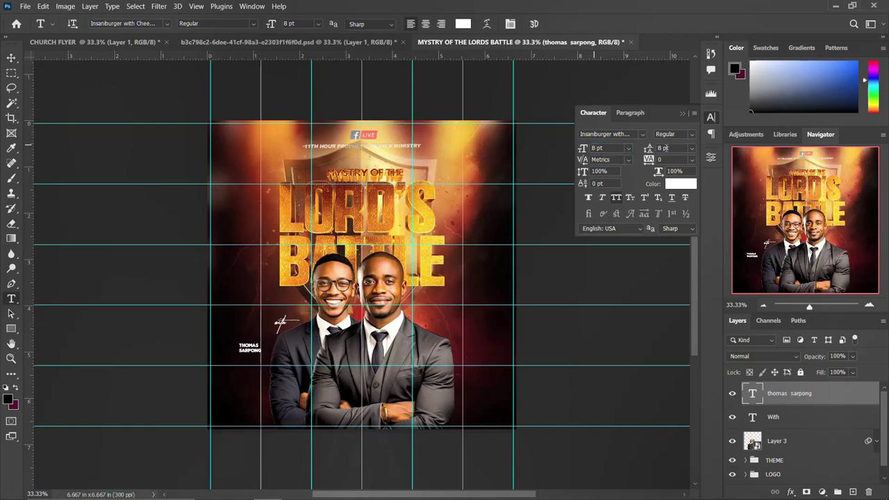
Colour the speaker's name orange #ff8a00.
click(682, 185)
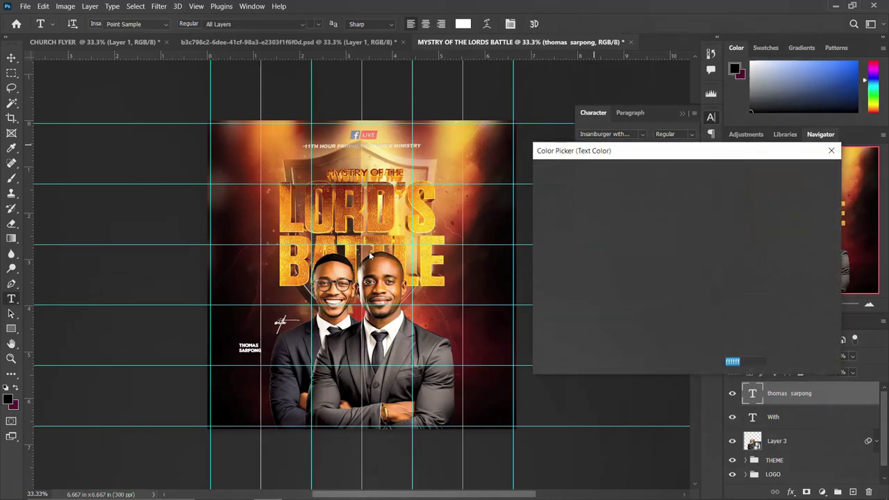
click(299, 276)
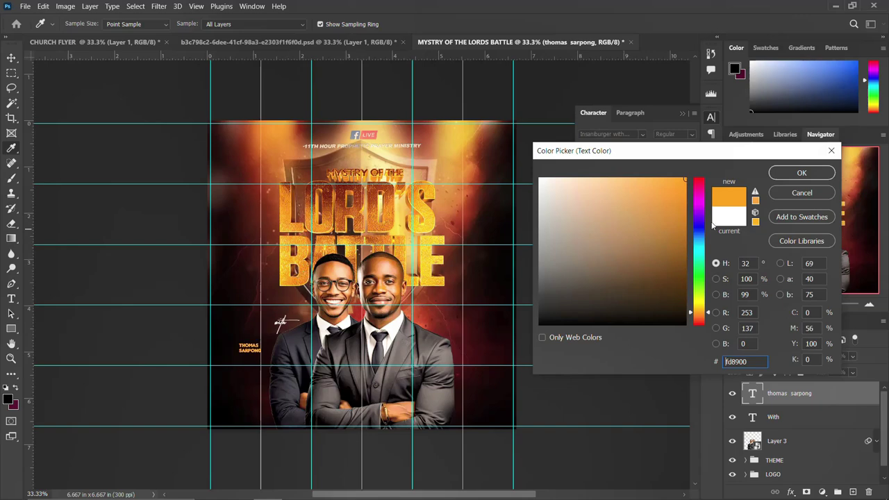
text(ff8a00)
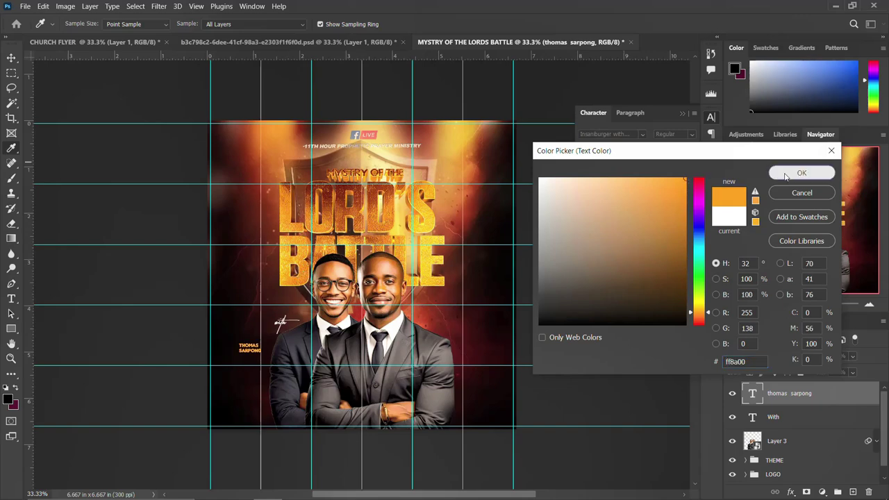
click(801, 171)
click(11, 58)
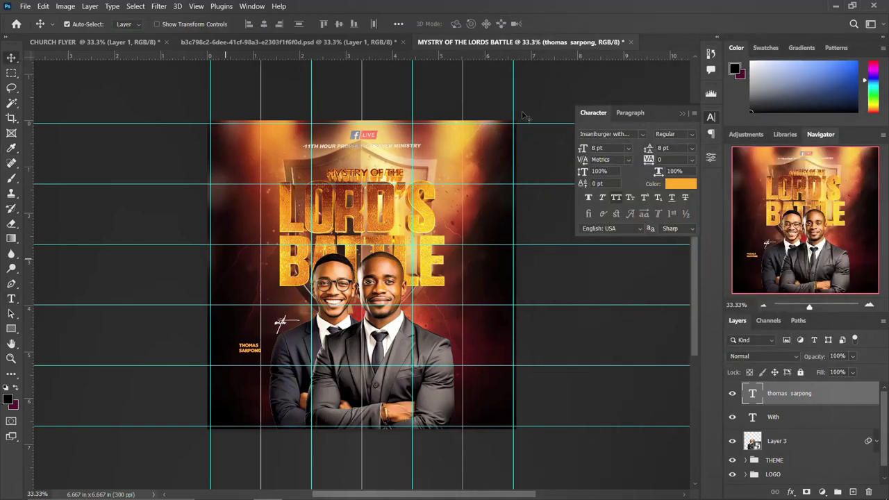
click(709, 117)
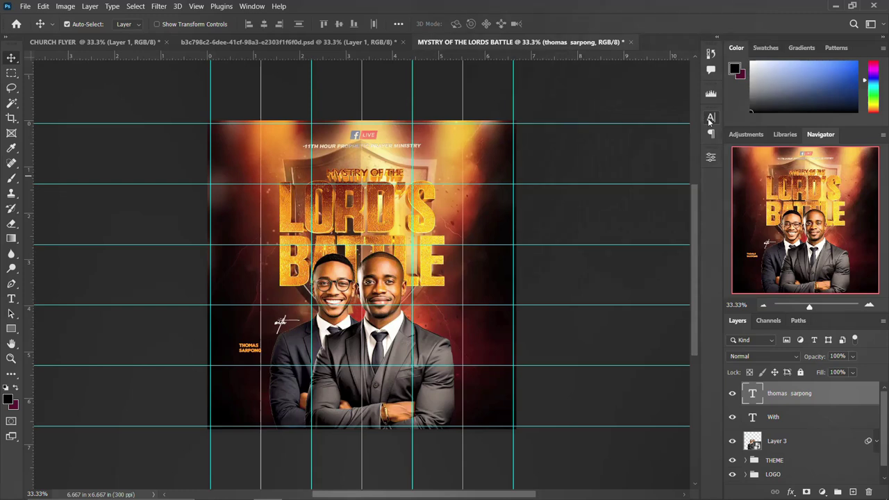
Align the name beside 'with', then copy the pair to the right for the second speaker.
mouse_move(258, 350)
mouse_down()
mouse_move(300, 325)
mouse_move(295, 331)
mouse_up()
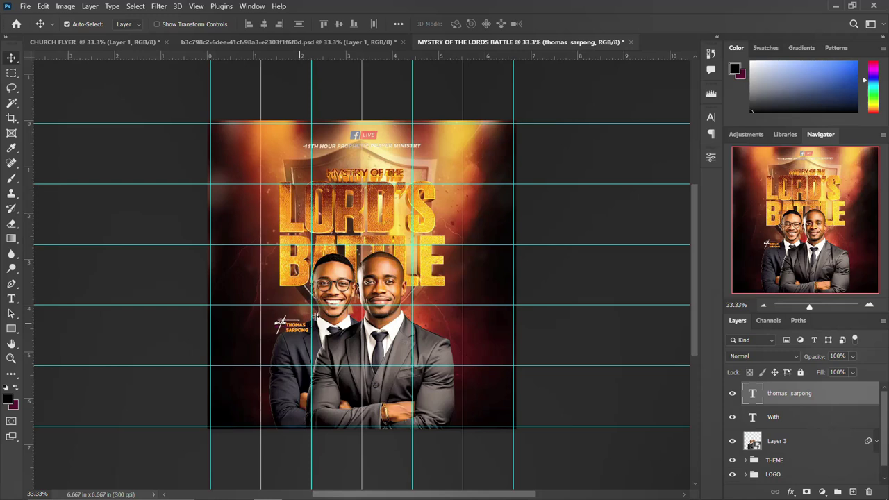
key(Up)
key(Up)
key(Left)
key(ctrl)
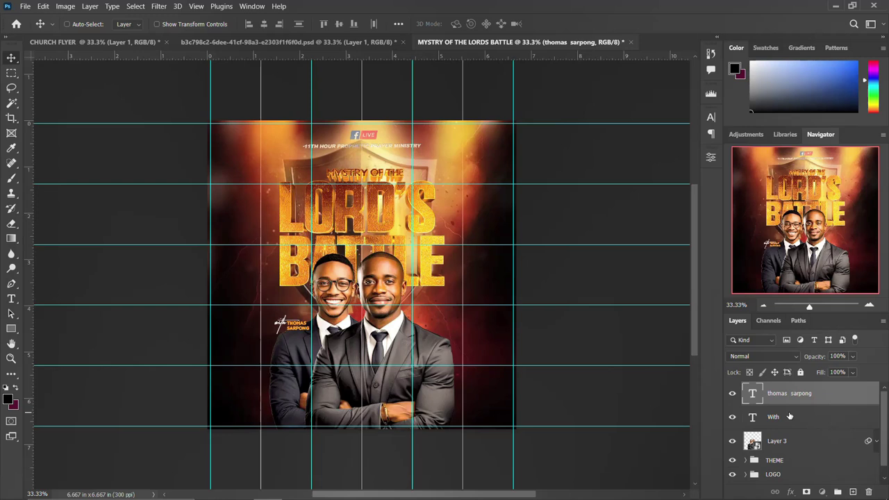
ctrl+click(790, 416)
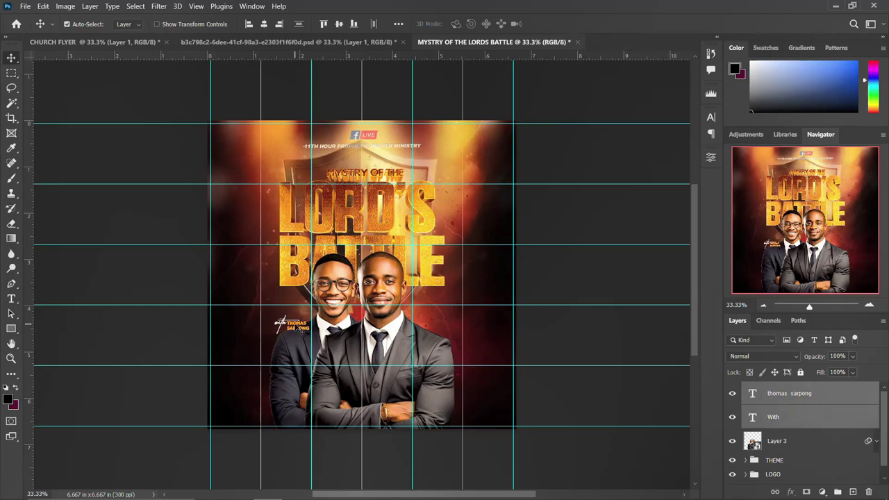
drag(296, 316, 431, 314)
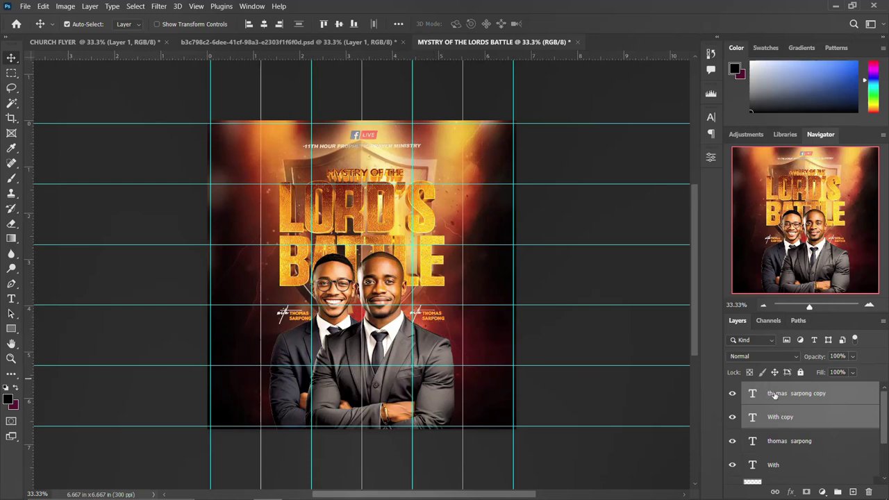
Replace the copied name with the second speaker's name.
click(753, 396)
double_click(753, 396)
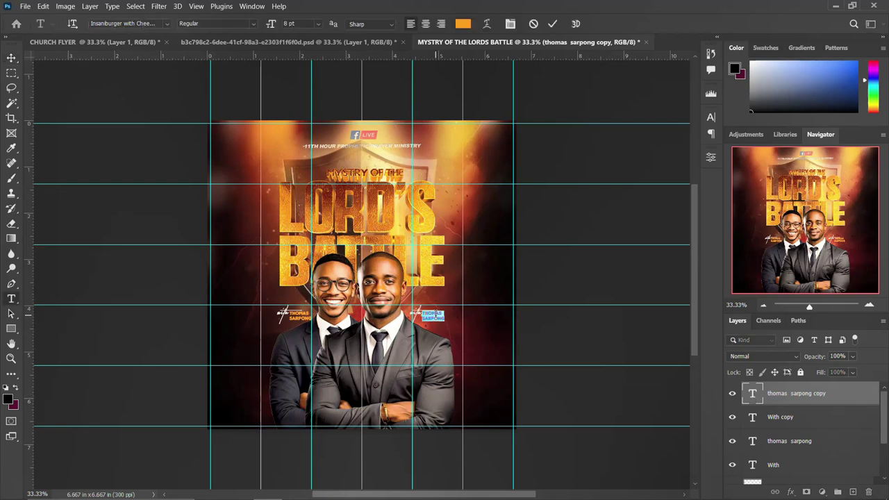
double_click(431, 314)
key(BackSpace)
double_click(433, 318)
key(ctrl+Return)
key(v)
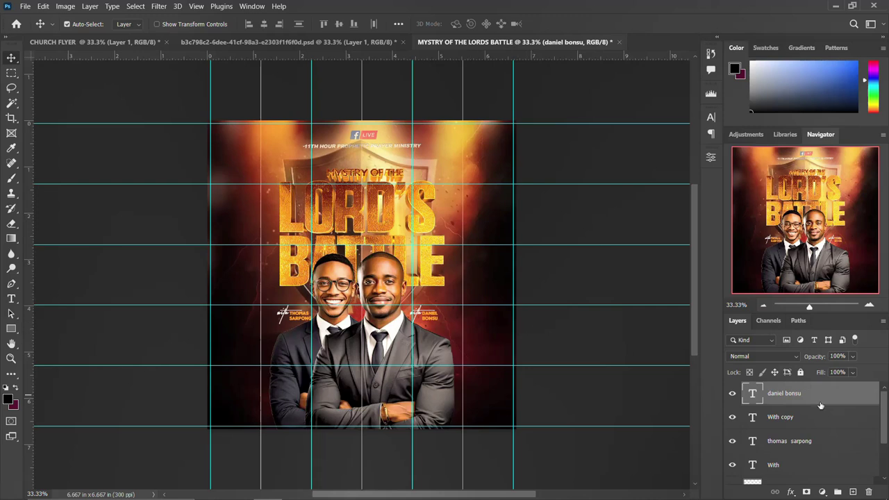
Group the name labels and men's photo layer into a group named NAMES AND IMAGES.
scroll(777, 436, down, 2)
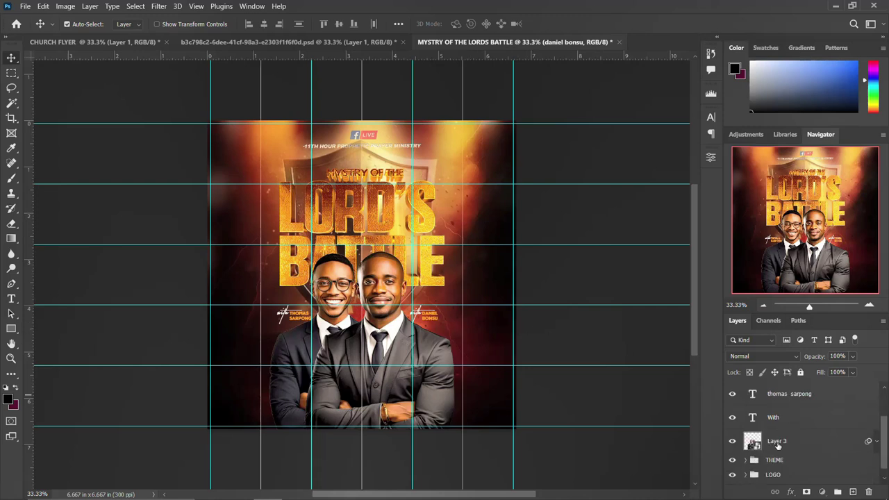
shift+click(778, 445)
scroll(777, 447, up, 2)
key(ctrl+g)
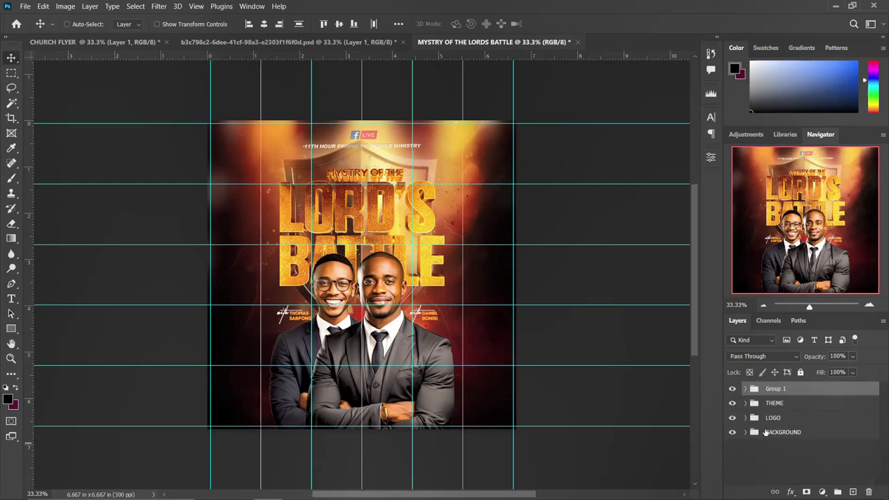
double_click(774, 390)
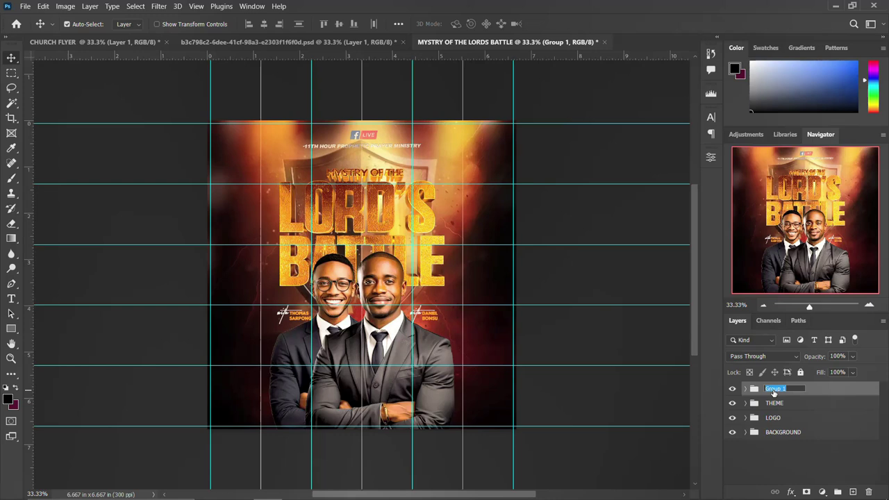
text(NAMES AND IMAGES)
key(Return)
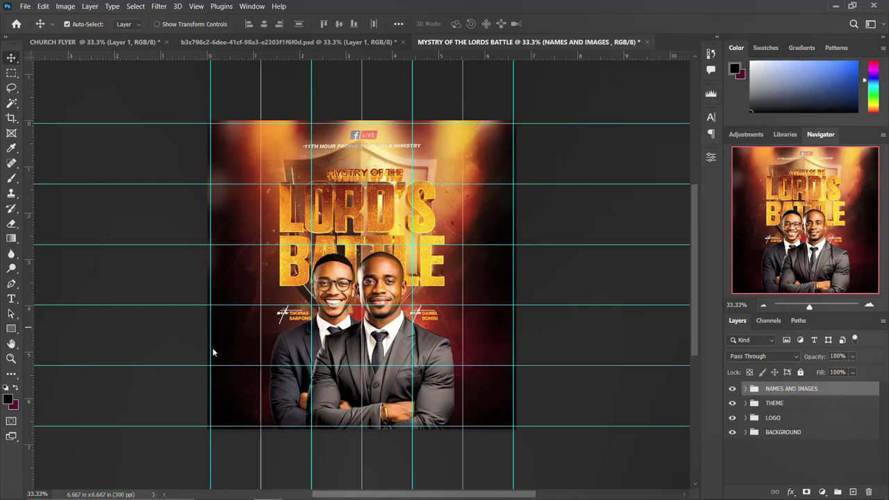
Draw a rectangle bar across the lower flyer and fill it with orange.
key(u)
drag(259, 387, 500, 413)
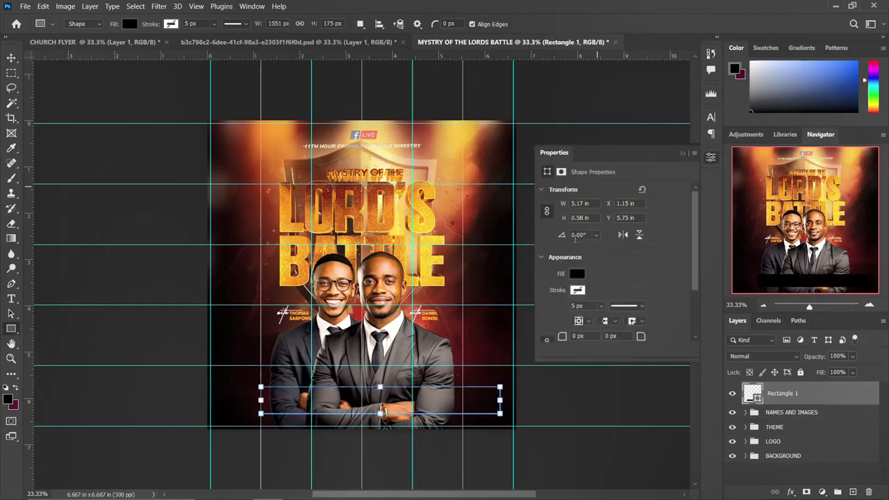
click(577, 274)
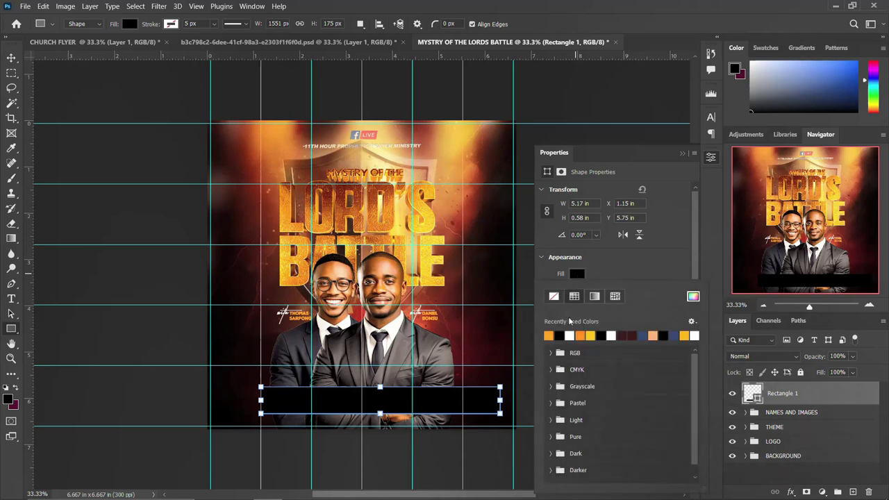
click(584, 335)
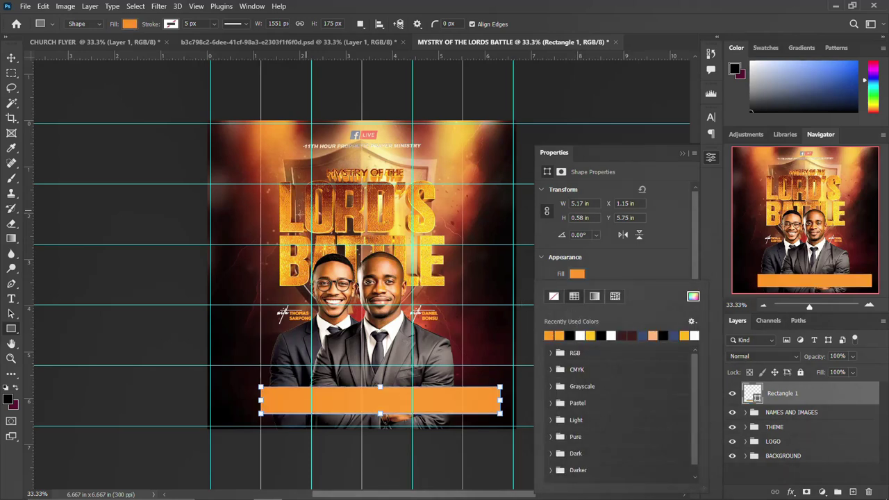
click(711, 157)
click(711, 156)
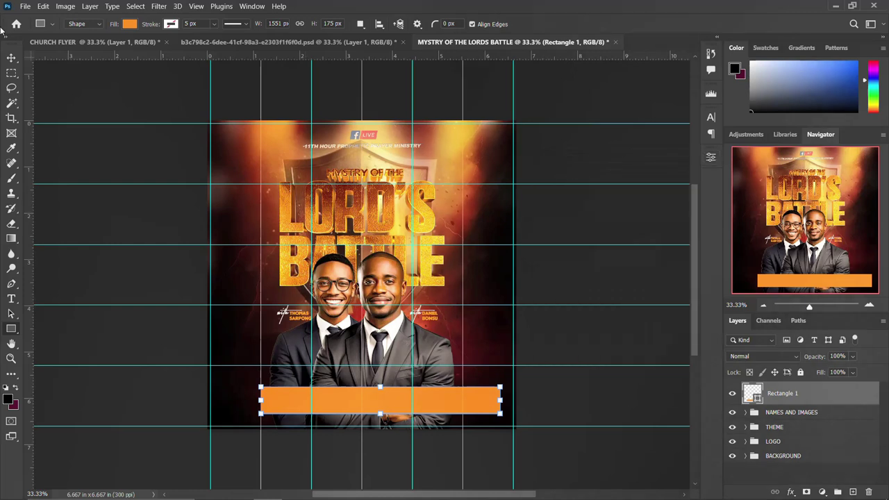
Nudge the orange bar into place and centre it horizontally on the canvas.
click(12, 58)
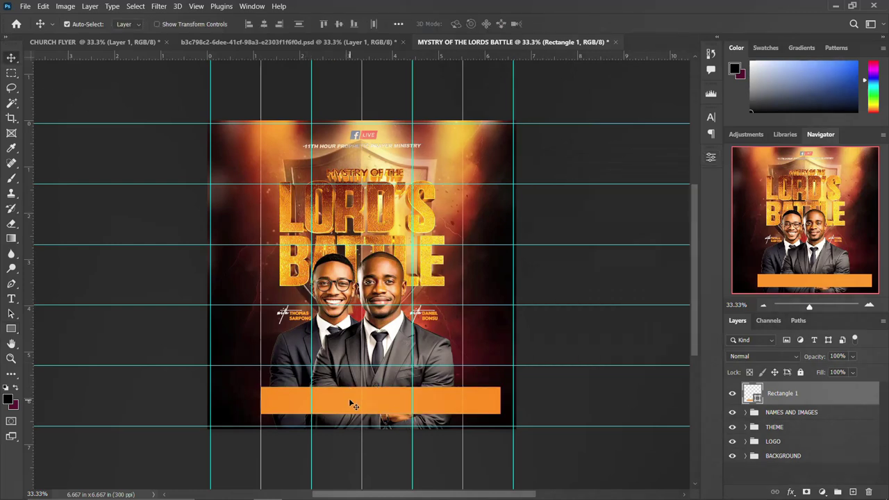
key(shift+Left)
key(shift+Left)
key(shift+Left)
key(shift+Left)
key(shift+Left)
key(shift+Left)
key(shift+Left)
key(shift+Left)
key(shift+Up)
key(shift+Up)
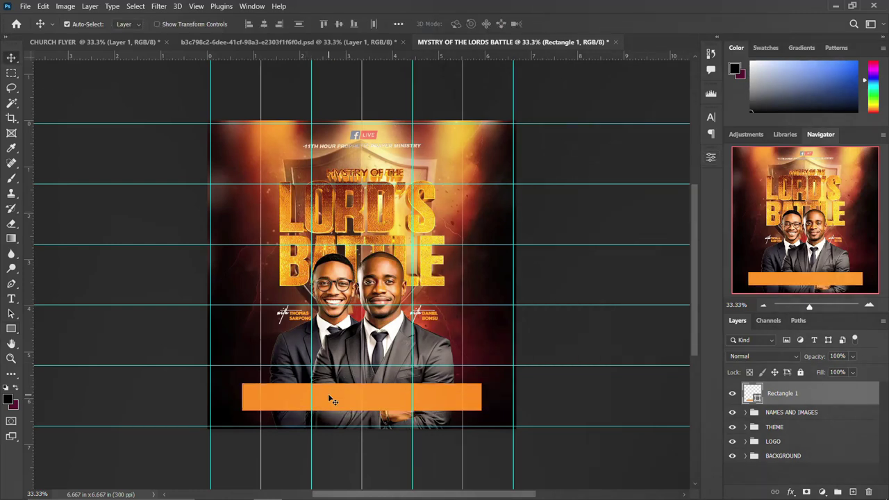
key(ctrl)
key(ctrl+a)
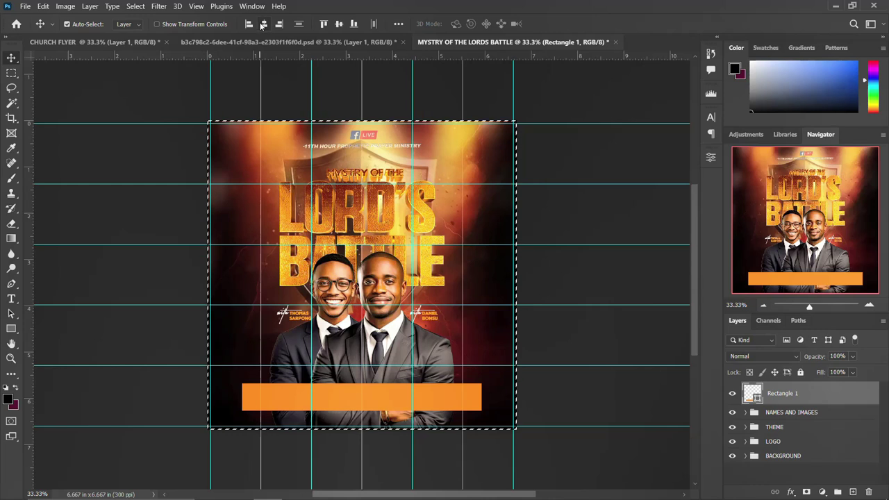
click(264, 24)
key(ctrl+d)
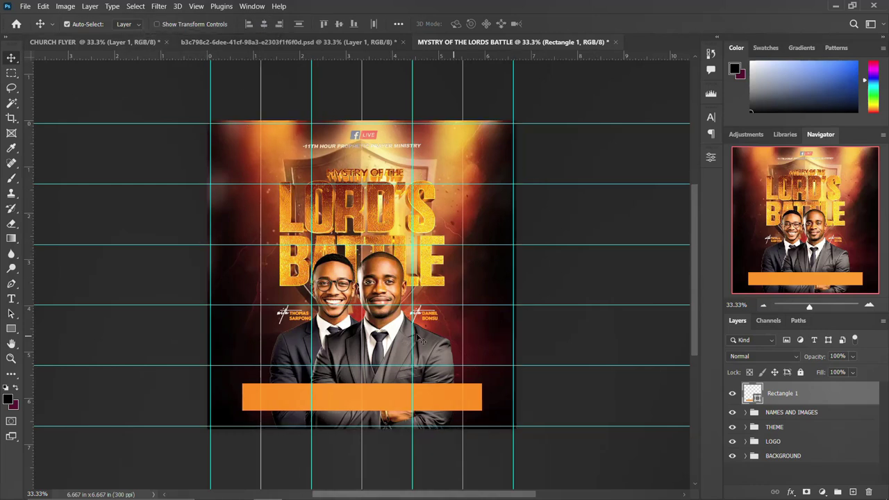
In the CHURCH FLYER document, expand the TEXTS group and select the info-bar detail layers.
click(73, 39)
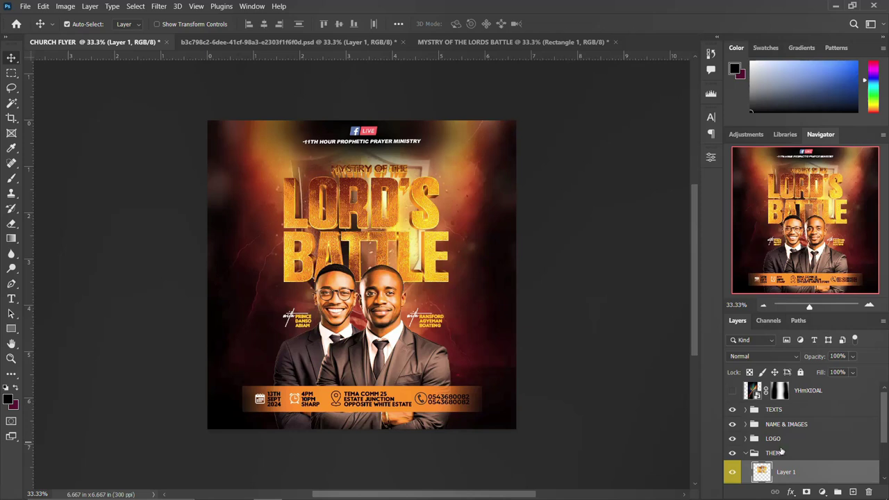
click(746, 455)
click(746, 409)
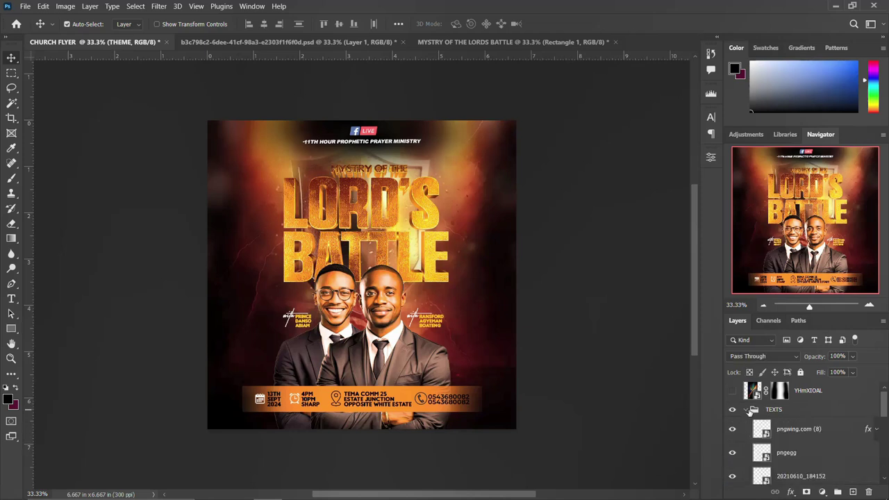
click(778, 431)
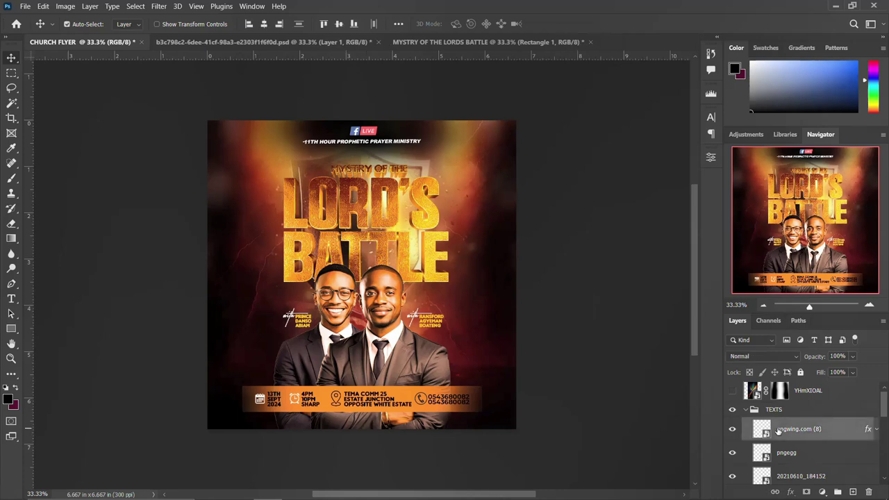
scroll(778, 431, down, 2)
scroll(782, 444, down, 5)
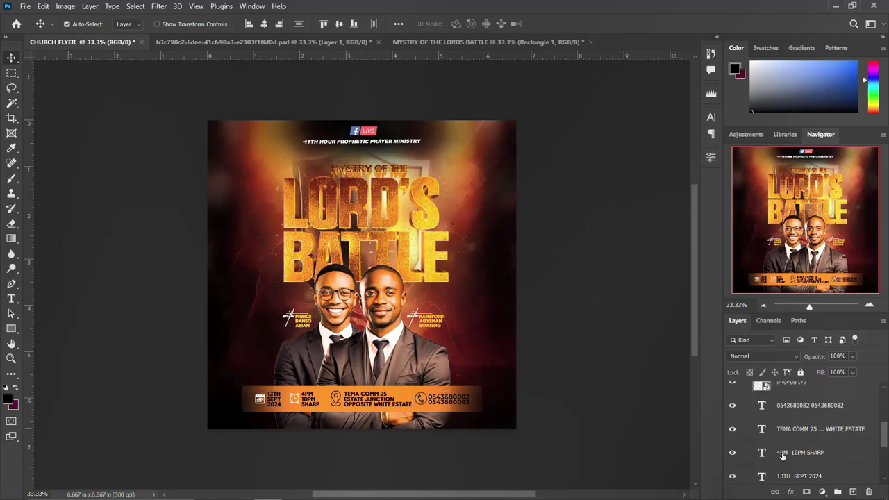
scroll(797, 432, up, 5)
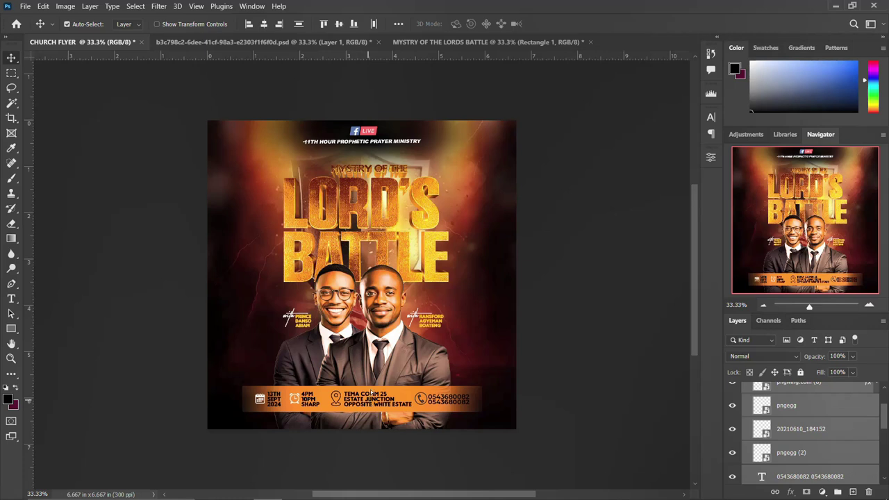
Carry the date, time, venue and phone details onto the Lord's Battle flyer over the orange bar.
drag(375, 396, 399, 150)
drag(462, 36, 401, 300)
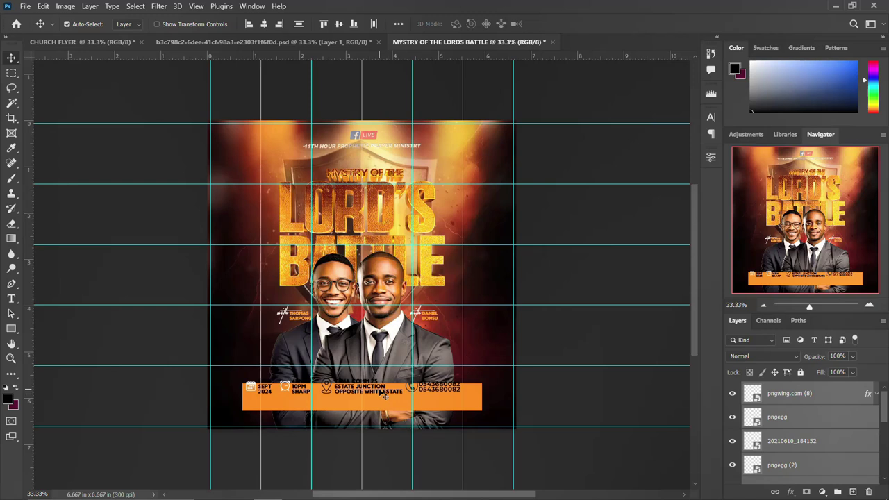
drag(379, 407, 381, 403)
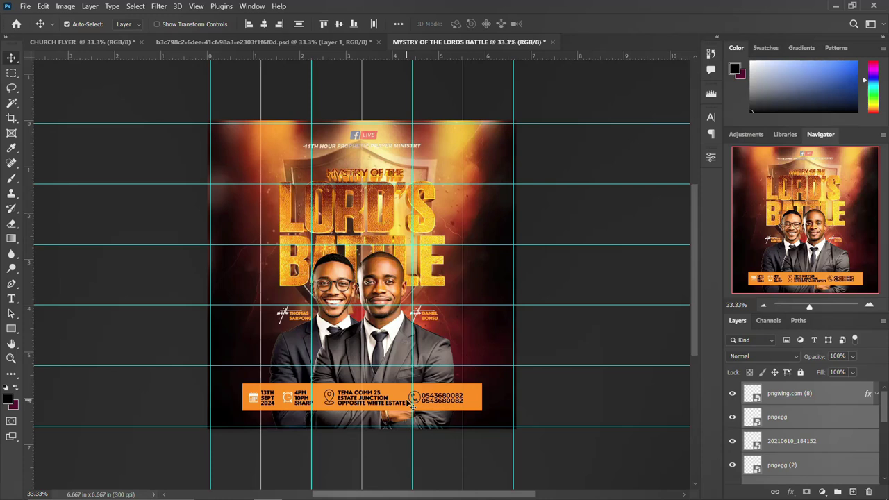
Add a layer mask to the Rectangle 1 bar layer, with the Brush tool ready.
scroll(785, 424, down, 5)
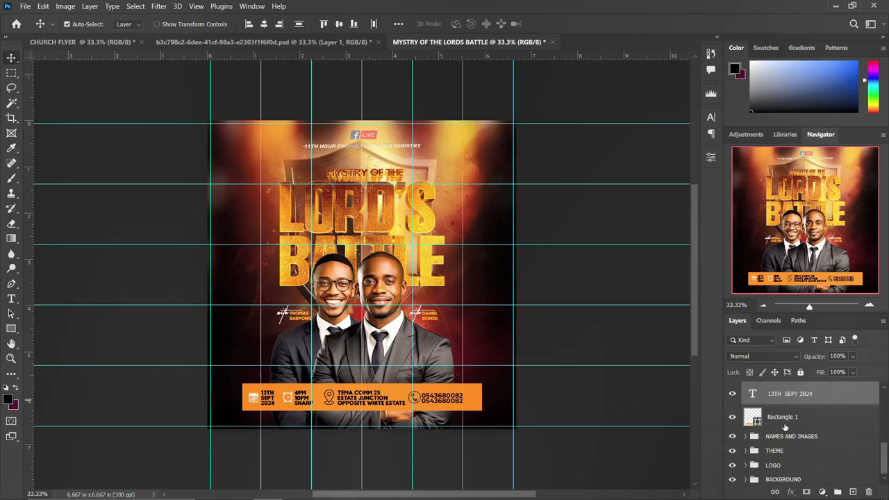
click(790, 418)
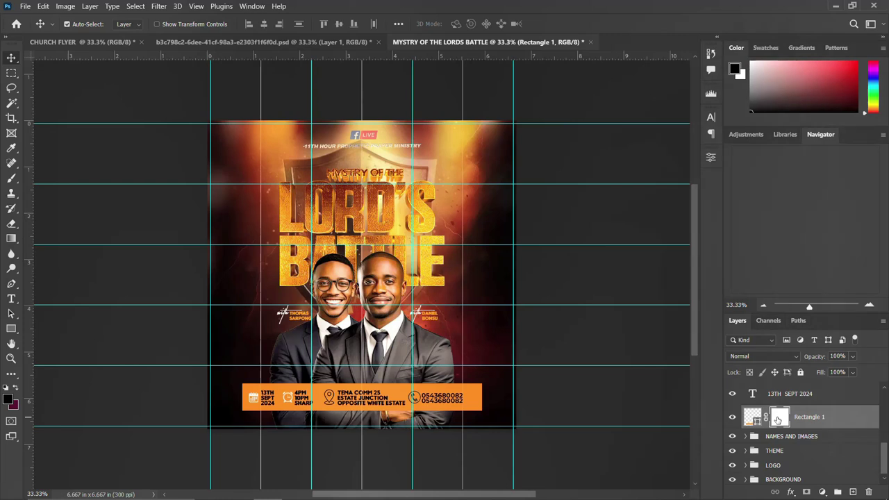
click(778, 419)
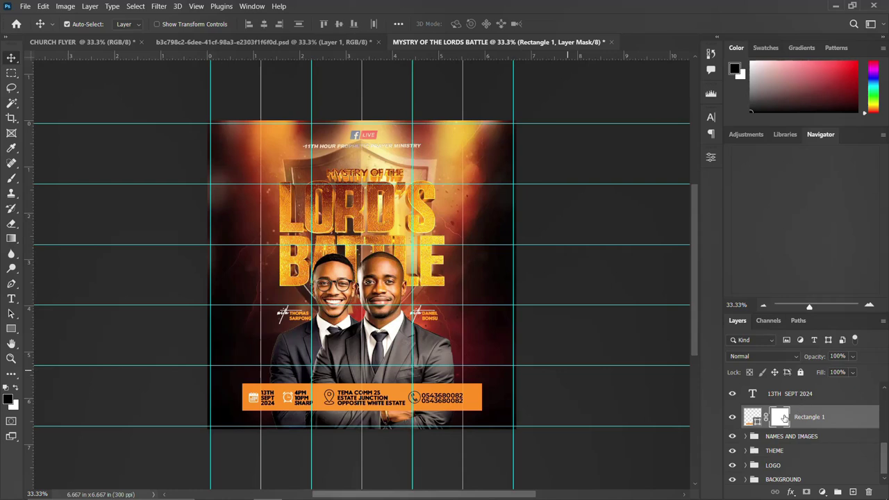
key(b)
key(b)
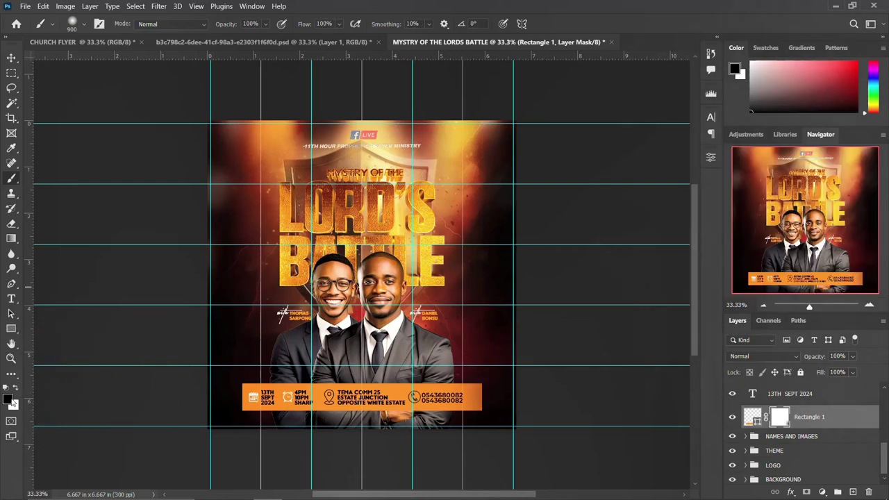
Paint black with a 500-size brush on the mask to fade the bar's left and right ends.
click(9, 400)
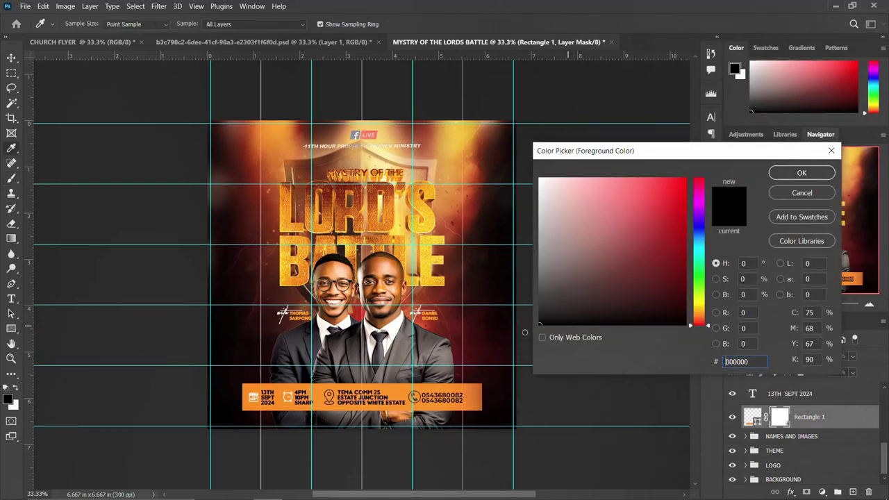
click(805, 173)
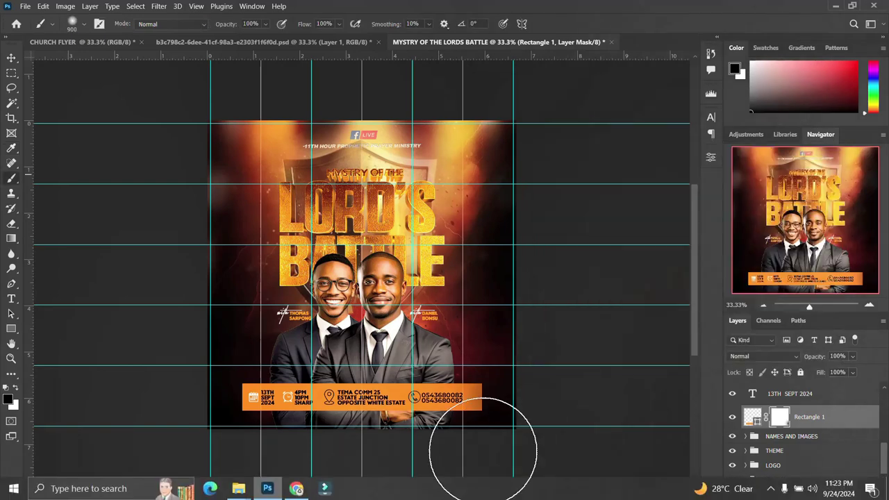
key(bracketleft)
key(bracketleft)
key(bracketleft)
key(bracketleft)
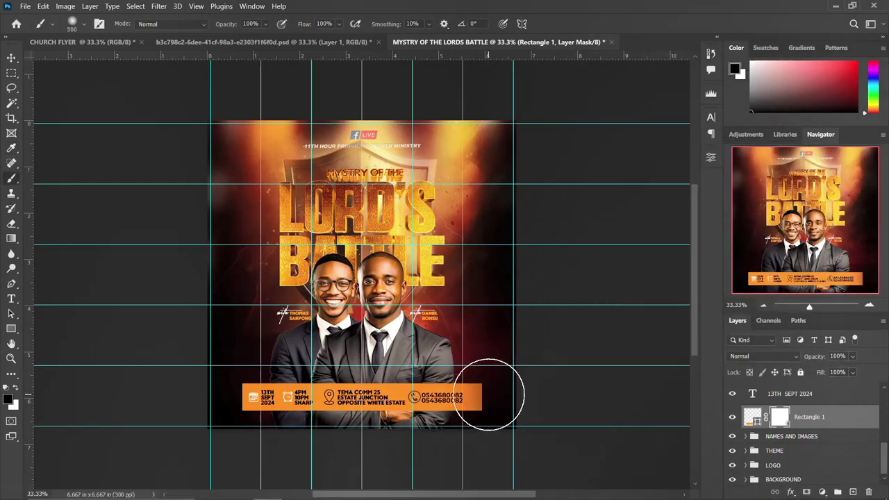
mouse_move(506, 451)
mouse_down()
mouse_move(507, 385)
mouse_move(497, 377)
mouse_move(503, 426)
mouse_move(496, 383)
mouse_move(486, 391)
mouse_move(496, 427)
mouse_move(496, 399)
mouse_up()
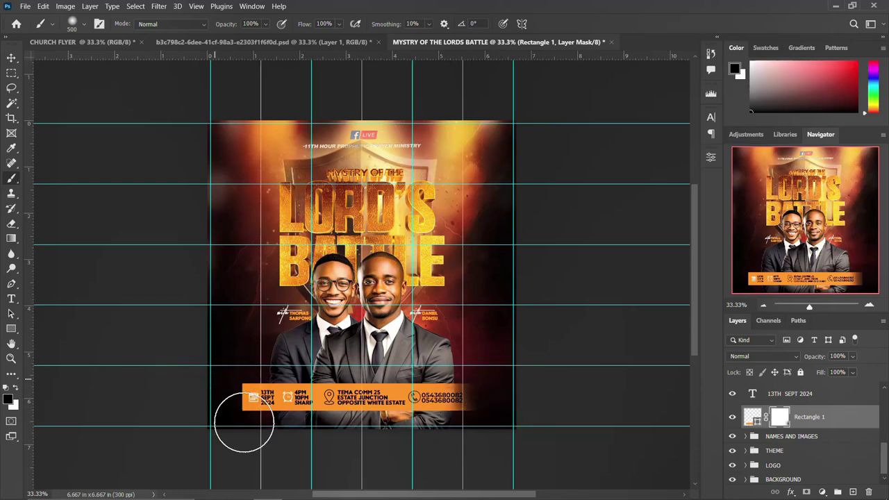
drag(232, 377, 236, 373)
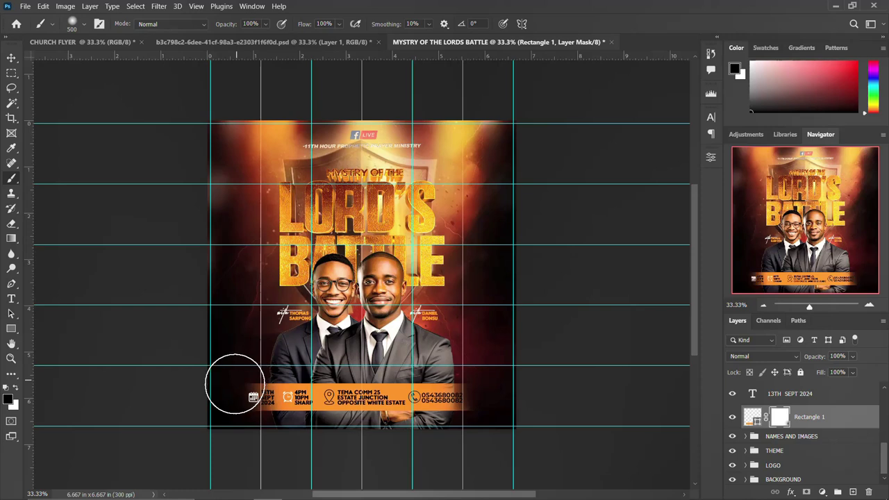
click(11, 58)
Group the info-bar image and text layers and name the group DETAILS.
scroll(803, 416, up, 3)
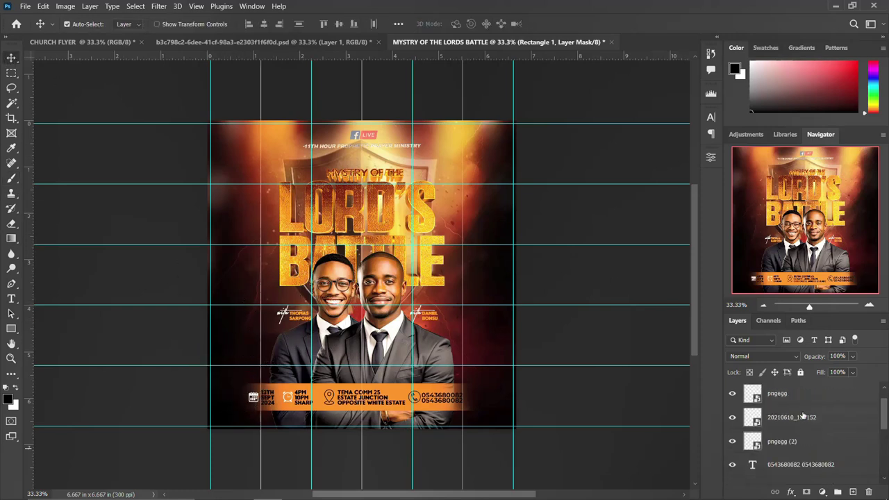
shift+click(808, 398)
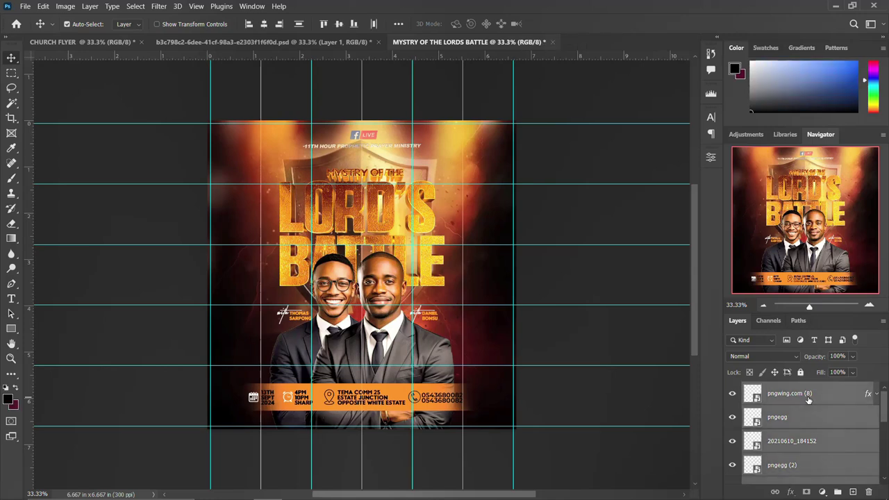
key(ctrl+g)
double_click(781, 390)
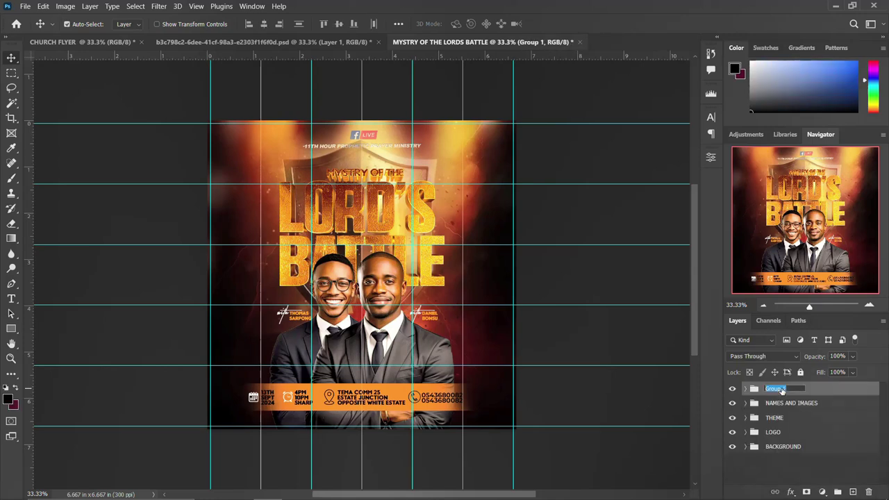
text(DETAILS)
key(Return)
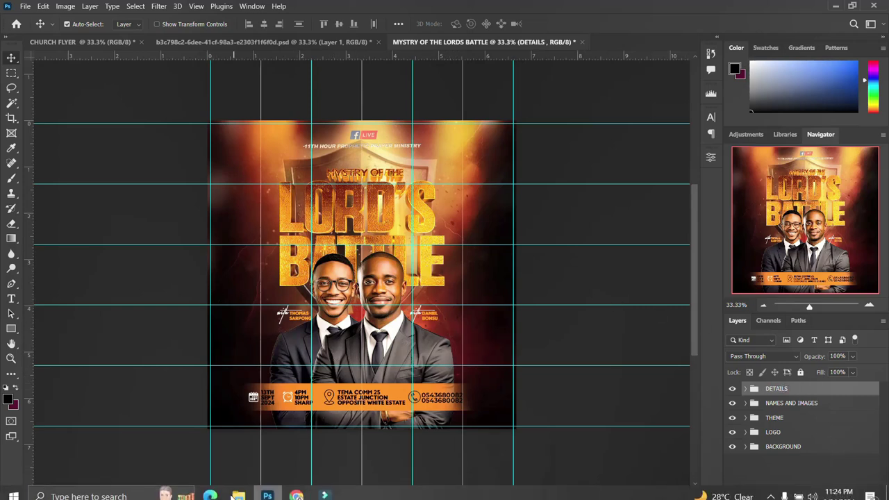
mouse_move(292, 496)
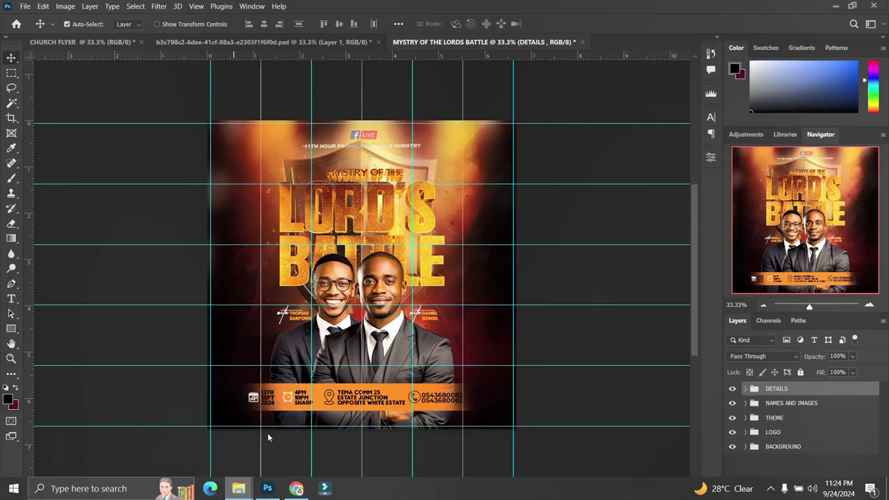
click(234, 489)
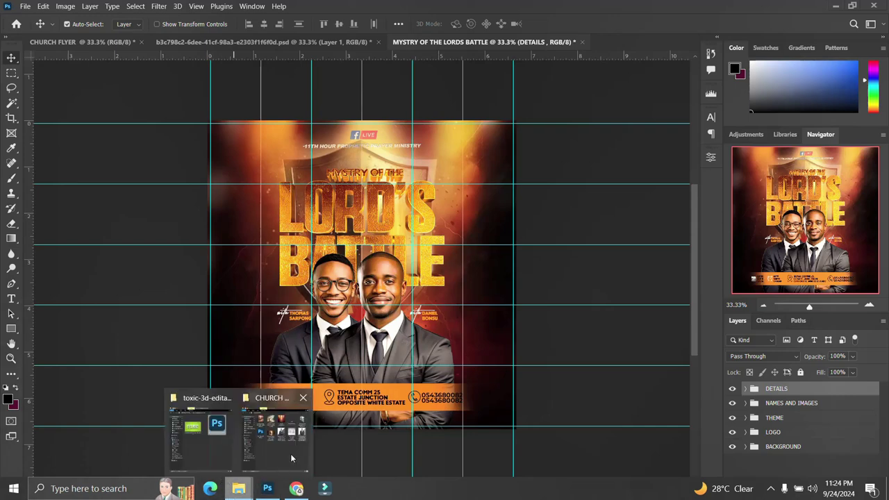
click(290, 452)
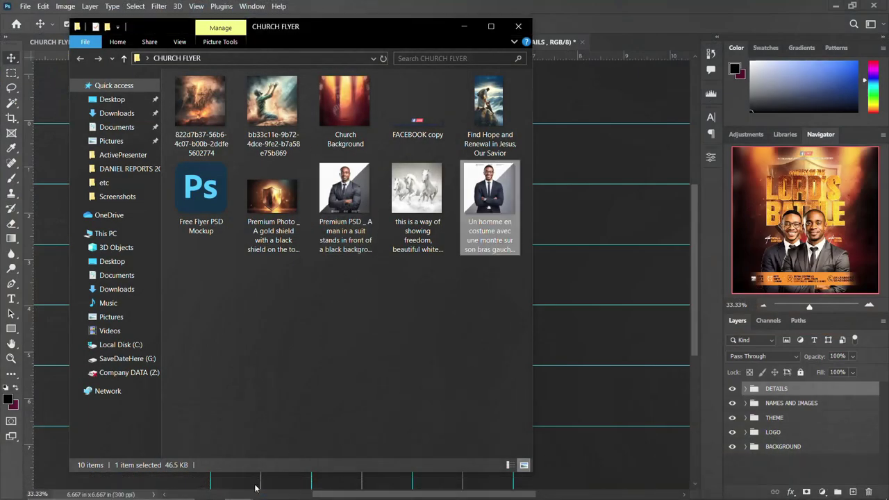
mouse_move(236, 489)
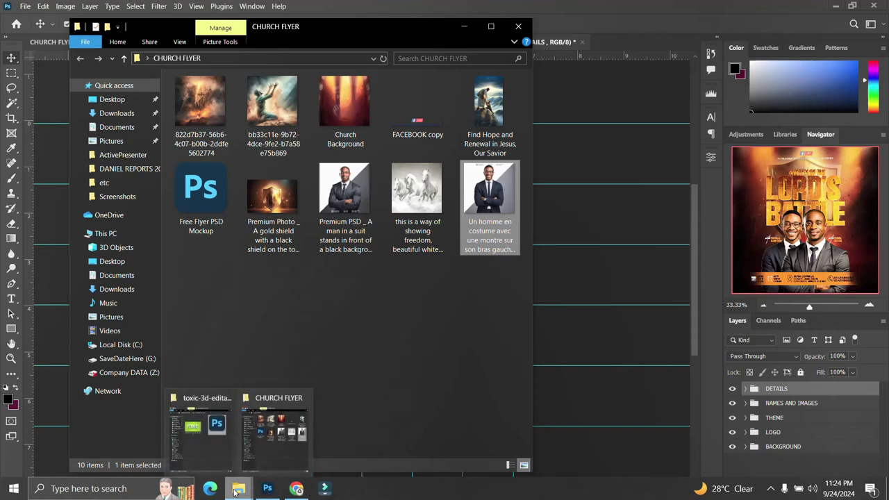
click(557, 229)
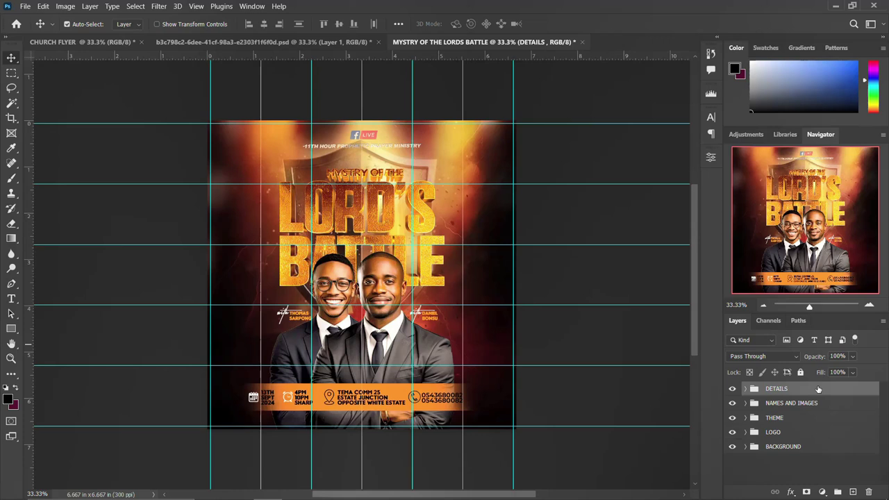
Stamp all visible layers into a new Layer 4 with Ctrl+Alt+Shift+E and convert it to a smart object.
key(ctrl)
key(ctrl+alt+shift+e)
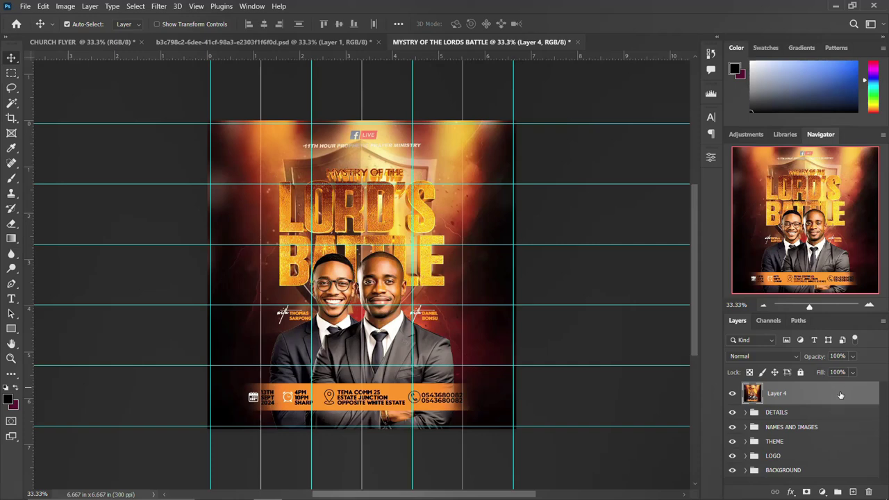
right_click(843, 394)
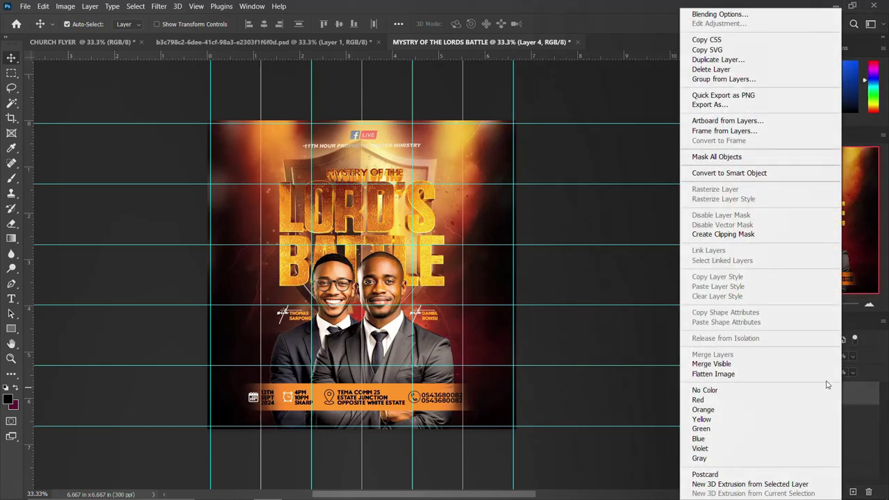
click(737, 173)
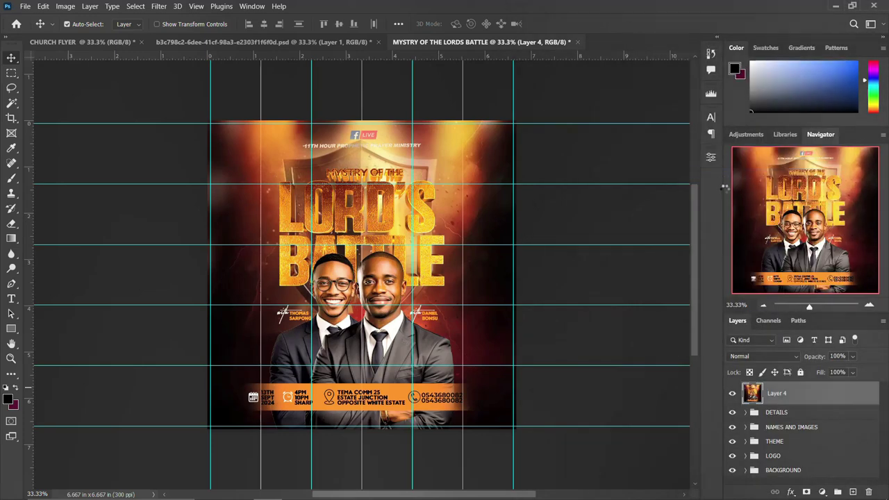
click(159, 6)
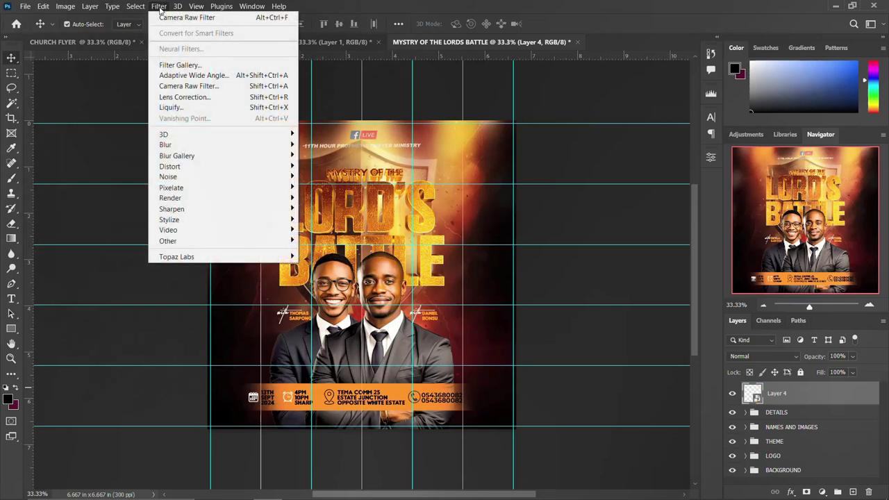
In the Camera Raw filter, set Temperature +11, Tint +33, Contrast -23, Blacks -47 and Texture +13.
click(198, 86)
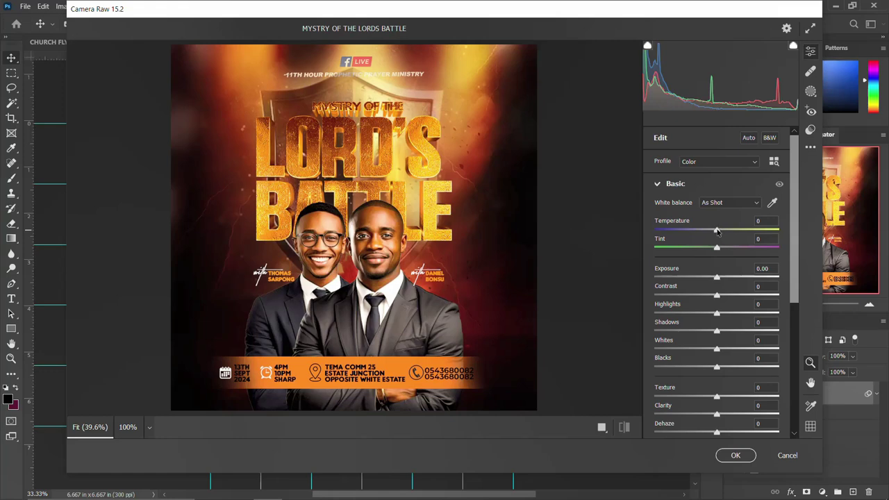
mouse_move(717, 230)
mouse_down()
mouse_move(692, 229)
mouse_move(695, 217)
mouse_move(724, 216)
mouse_up()
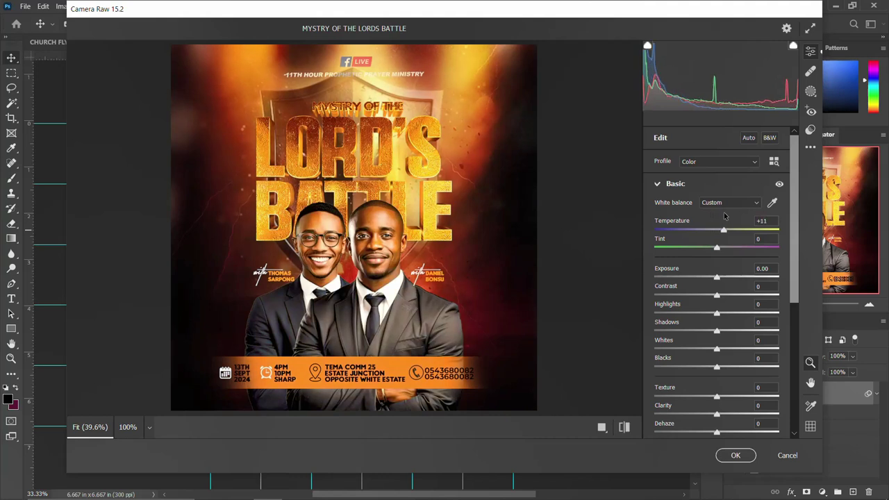
drag(717, 248, 737, 248)
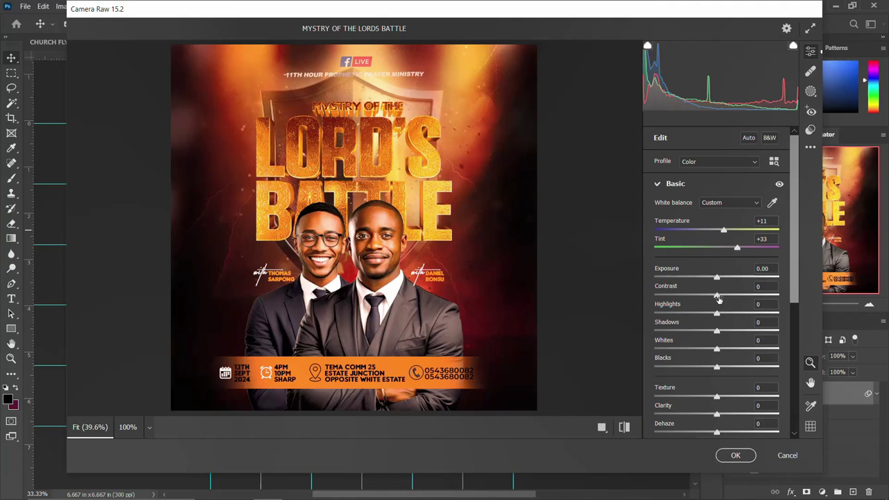
drag(718, 298, 703, 295)
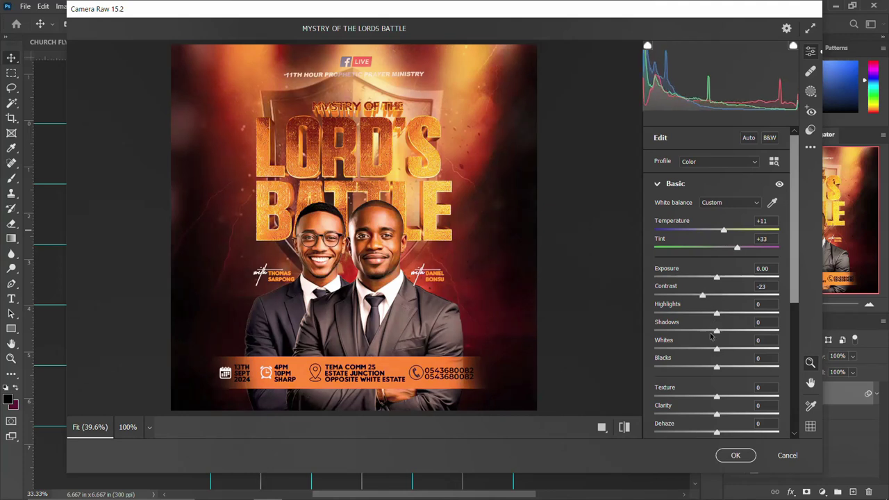
mouse_move(719, 315)
mouse_down()
mouse_move(736, 314)
mouse_move(718, 306)
mouse_move(720, 297)
mouse_up()
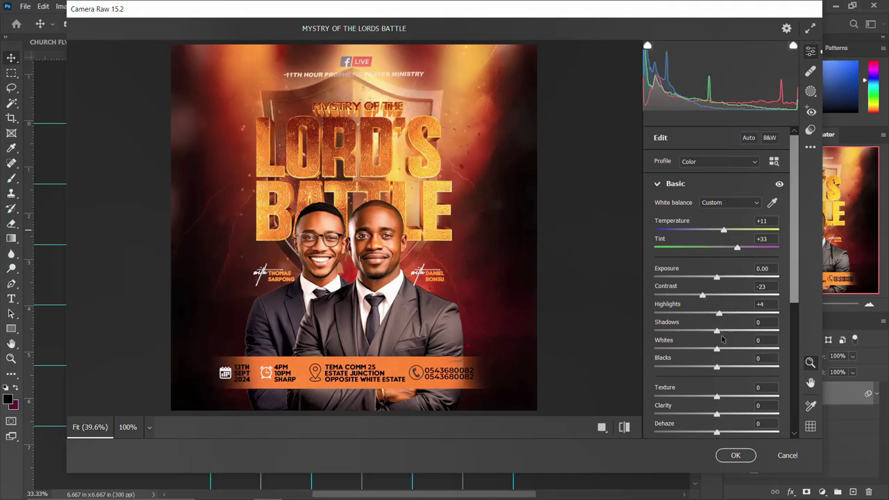
drag(718, 369, 689, 351)
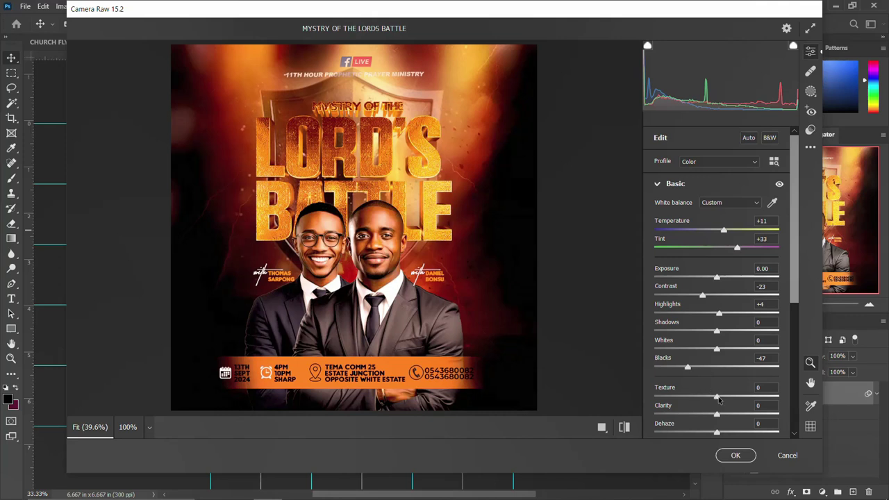
mouse_move(716, 397)
mouse_down()
mouse_move(692, 396)
mouse_move(726, 396)
mouse_up()
Set Highlights -17, Exposure +0.75 and Saturation +9, compare before/after, and apply the grade.
drag(720, 315, 706, 312)
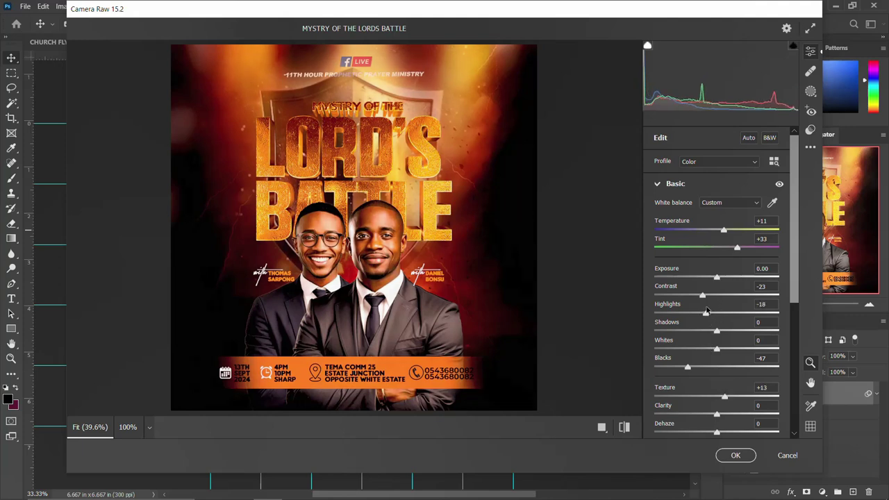
click(706, 312)
mouse_move(717, 279)
mouse_down()
mouse_move(703, 278)
mouse_move(727, 281)
mouse_up()
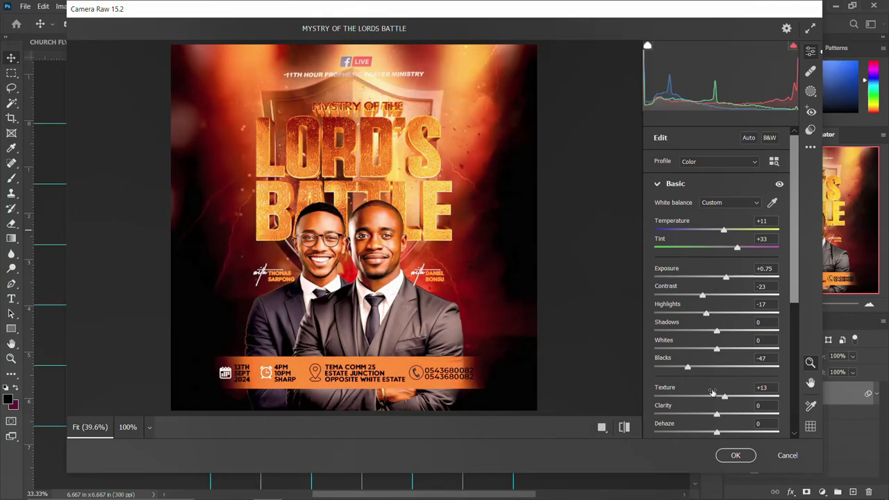
scroll(706, 335, down, 2)
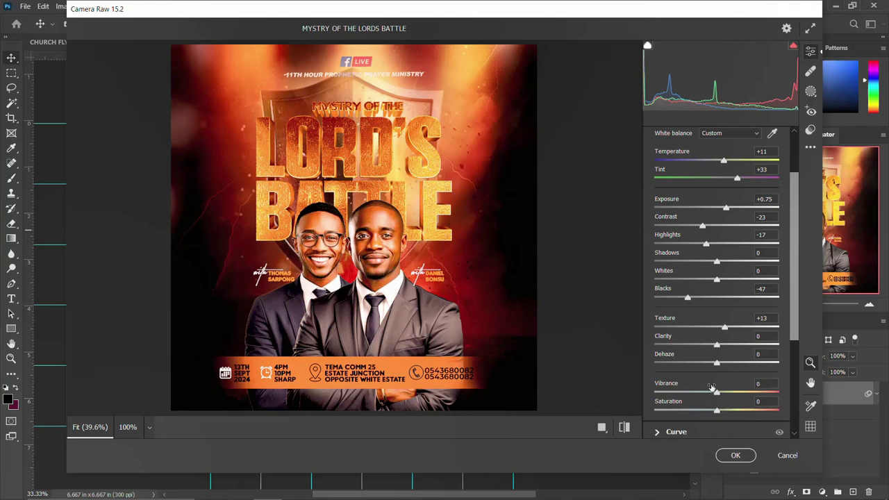
drag(717, 410, 722, 411)
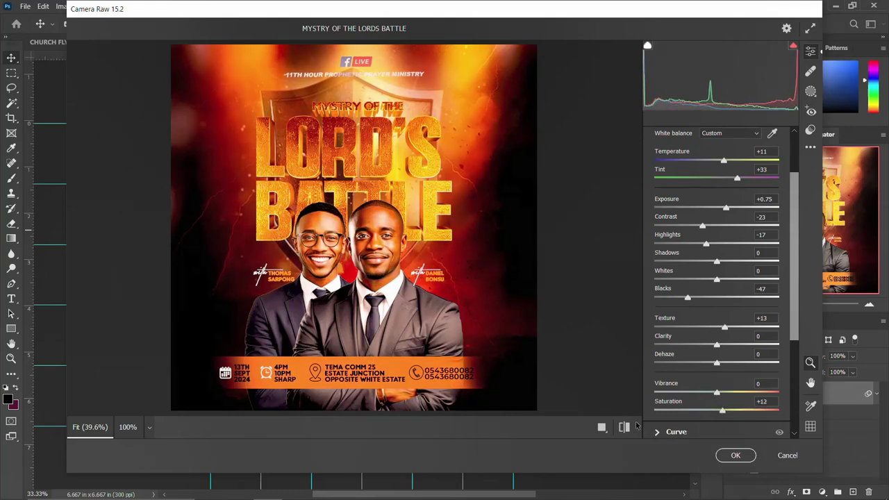
click(602, 429)
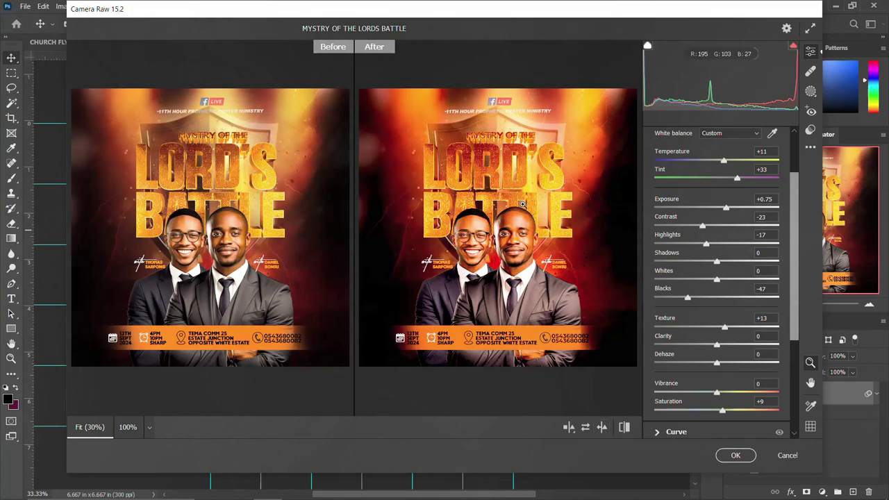
click(734, 455)
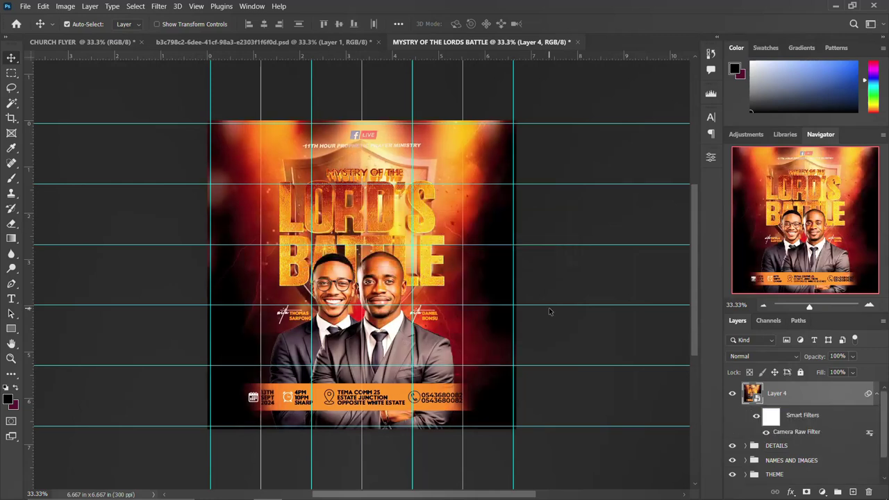
Toggle Layer 4's visibility to compare the grade, collapse its Smart Filters, and bring up Save As.
click(729, 394)
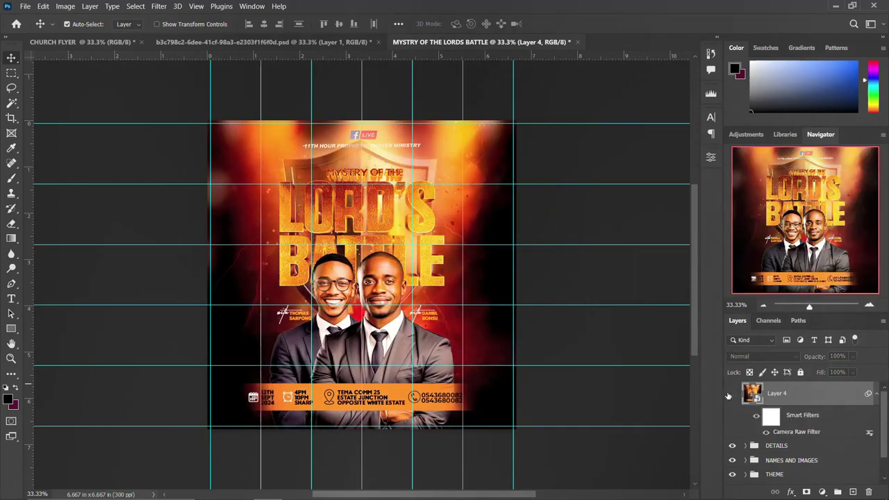
click(729, 394)
click(731, 394)
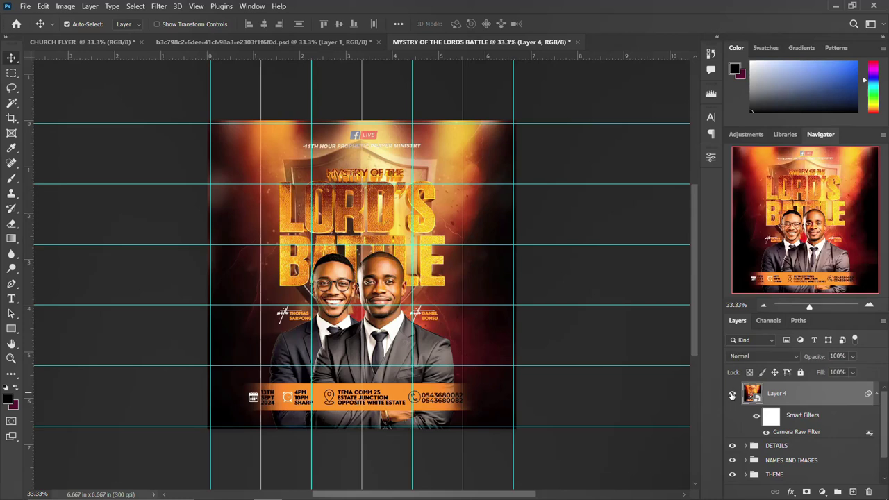
click(878, 394)
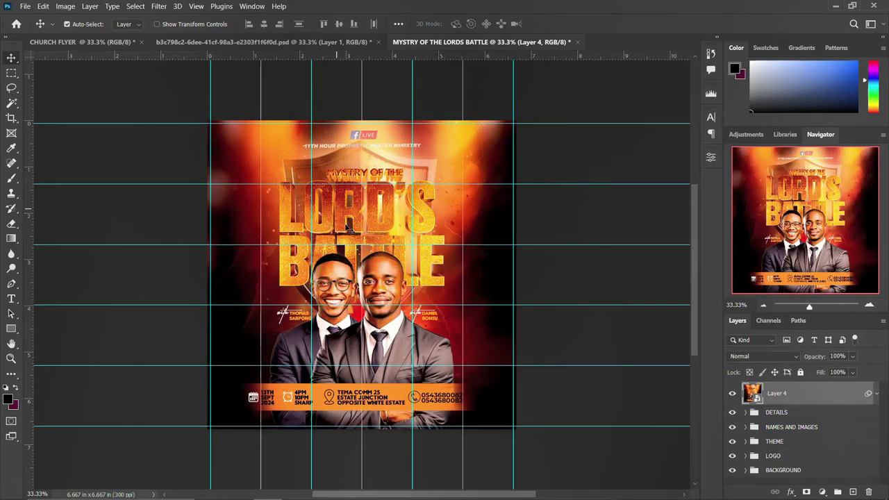
scroll(451, 271, down, 2)
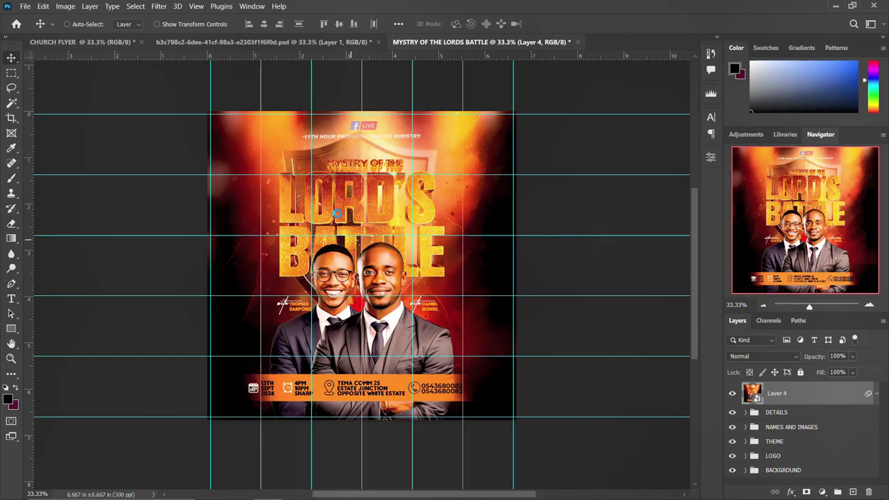
key(ctrl+s)
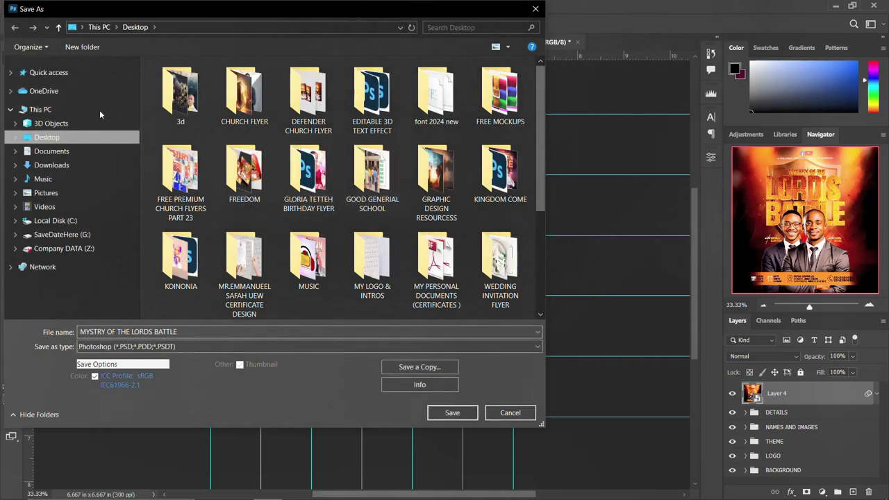
Save a PNG copy named MYSTRY OF THE LORDS BATTLE to the Desktop, accepting the PNG options.
click(10, 72)
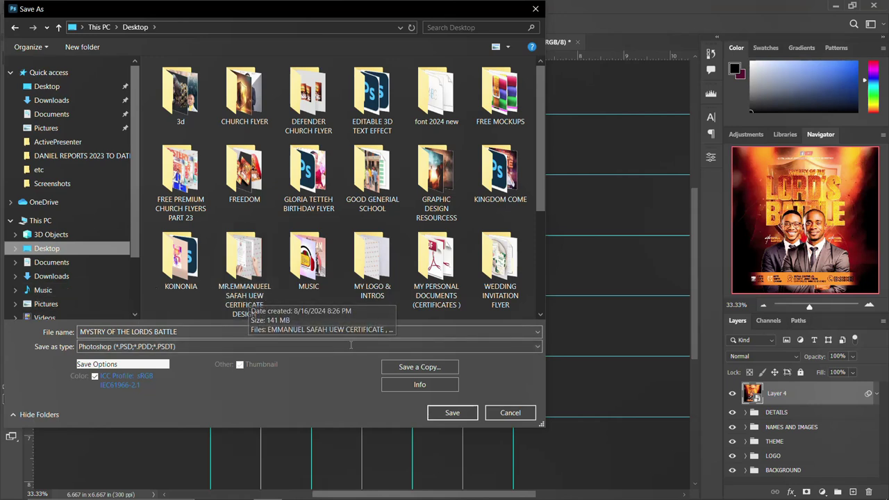
click(425, 369)
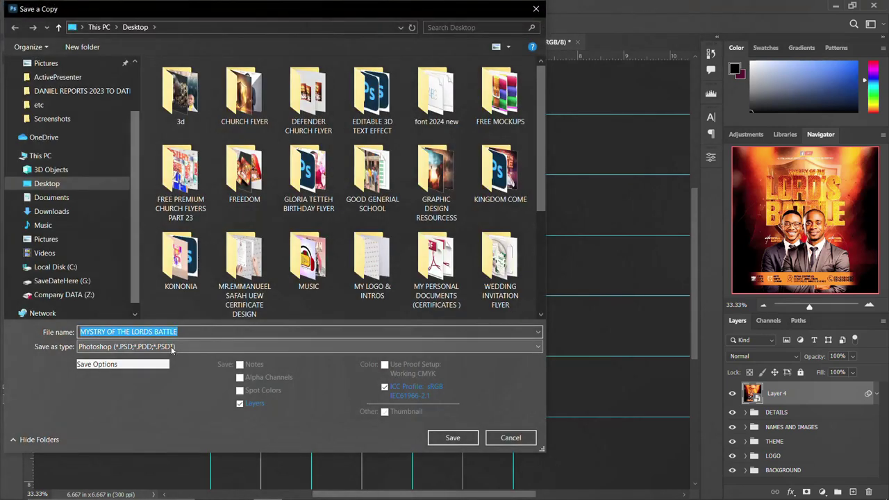
click(175, 347)
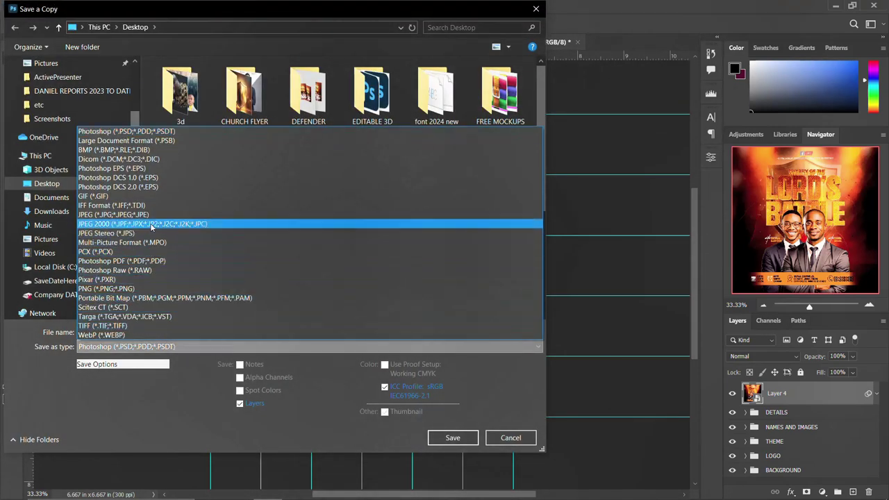
click(137, 289)
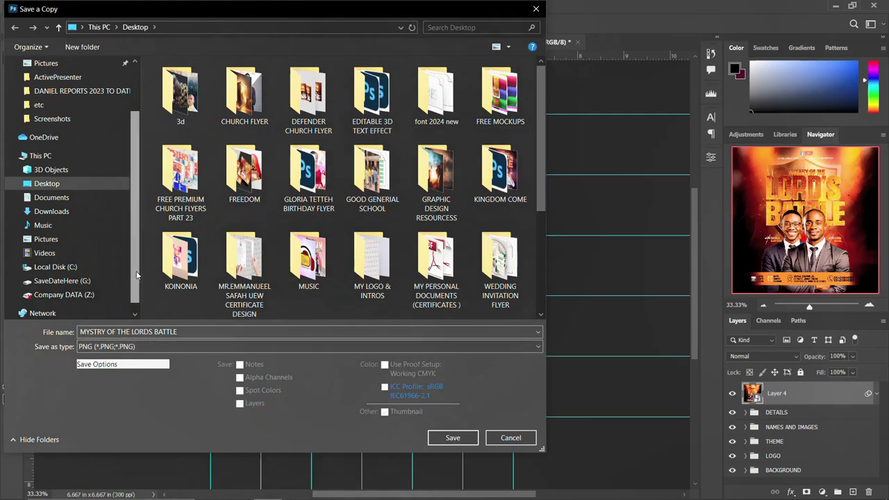
scroll(318, 269, down, 3)
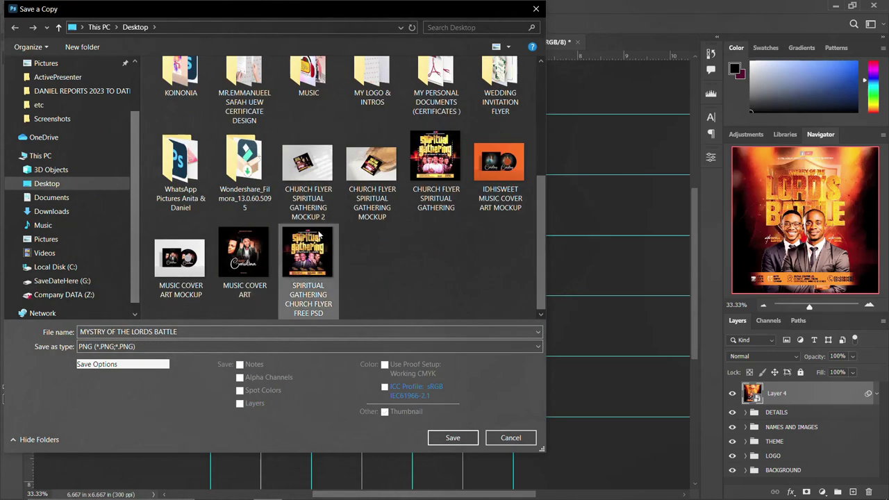
click(62, 186)
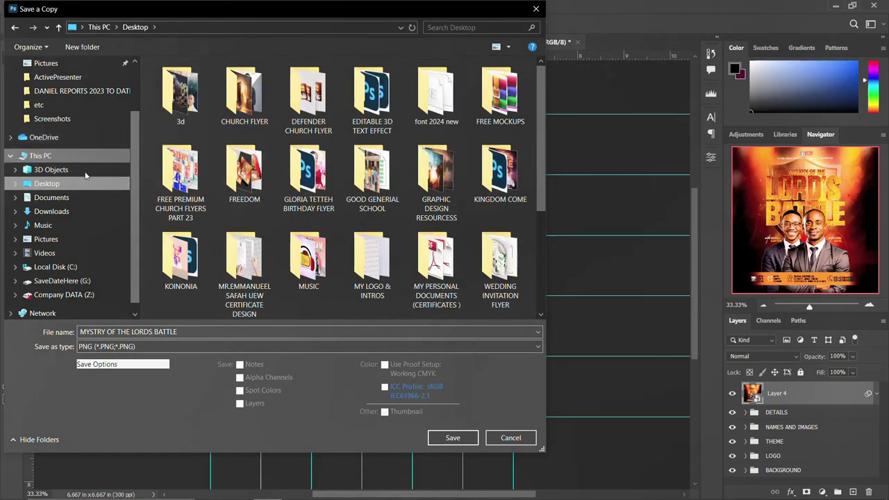
click(452, 438)
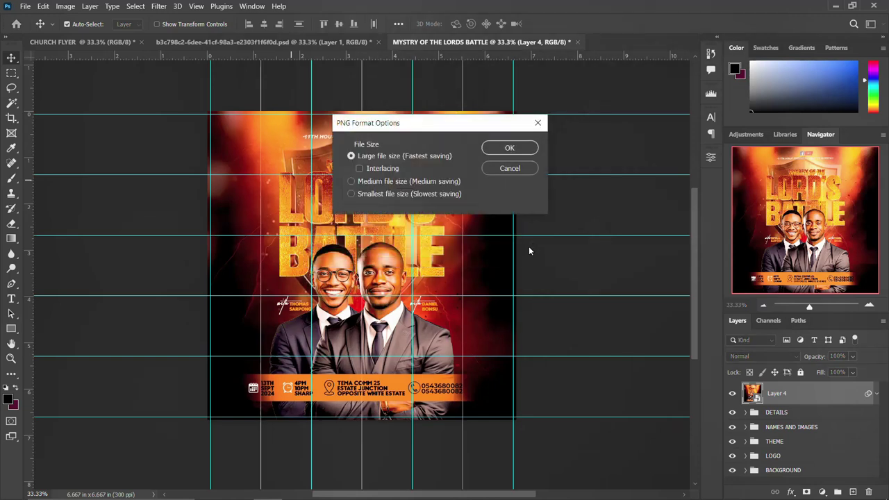
key(Return)
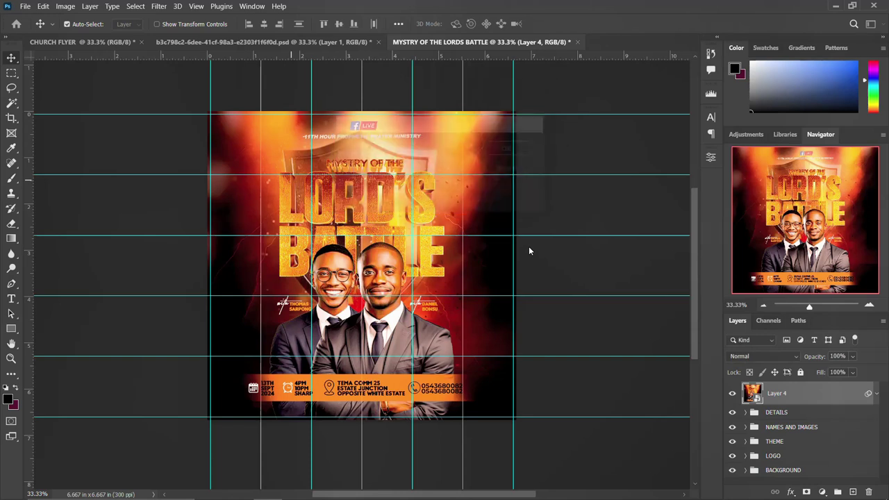